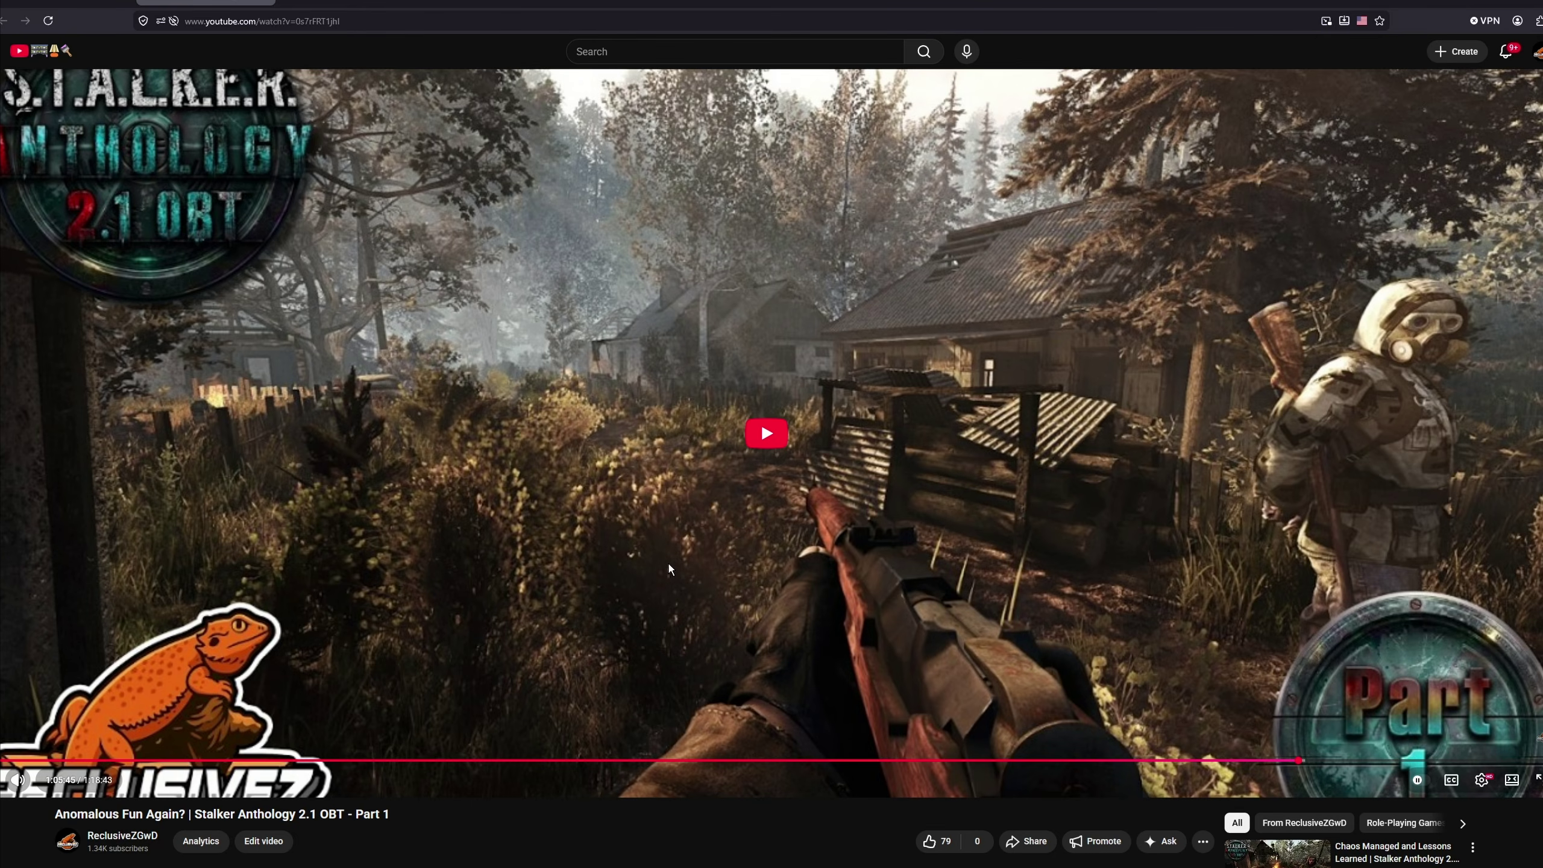
Follow the Anthology Discord link in the video's description and open the Anomaly ANTHOLOGY server in the Discord app
{"action": "scroll", "coordinate": [671, 569], "scroll_direction": "down", "scroll_amount": 4}
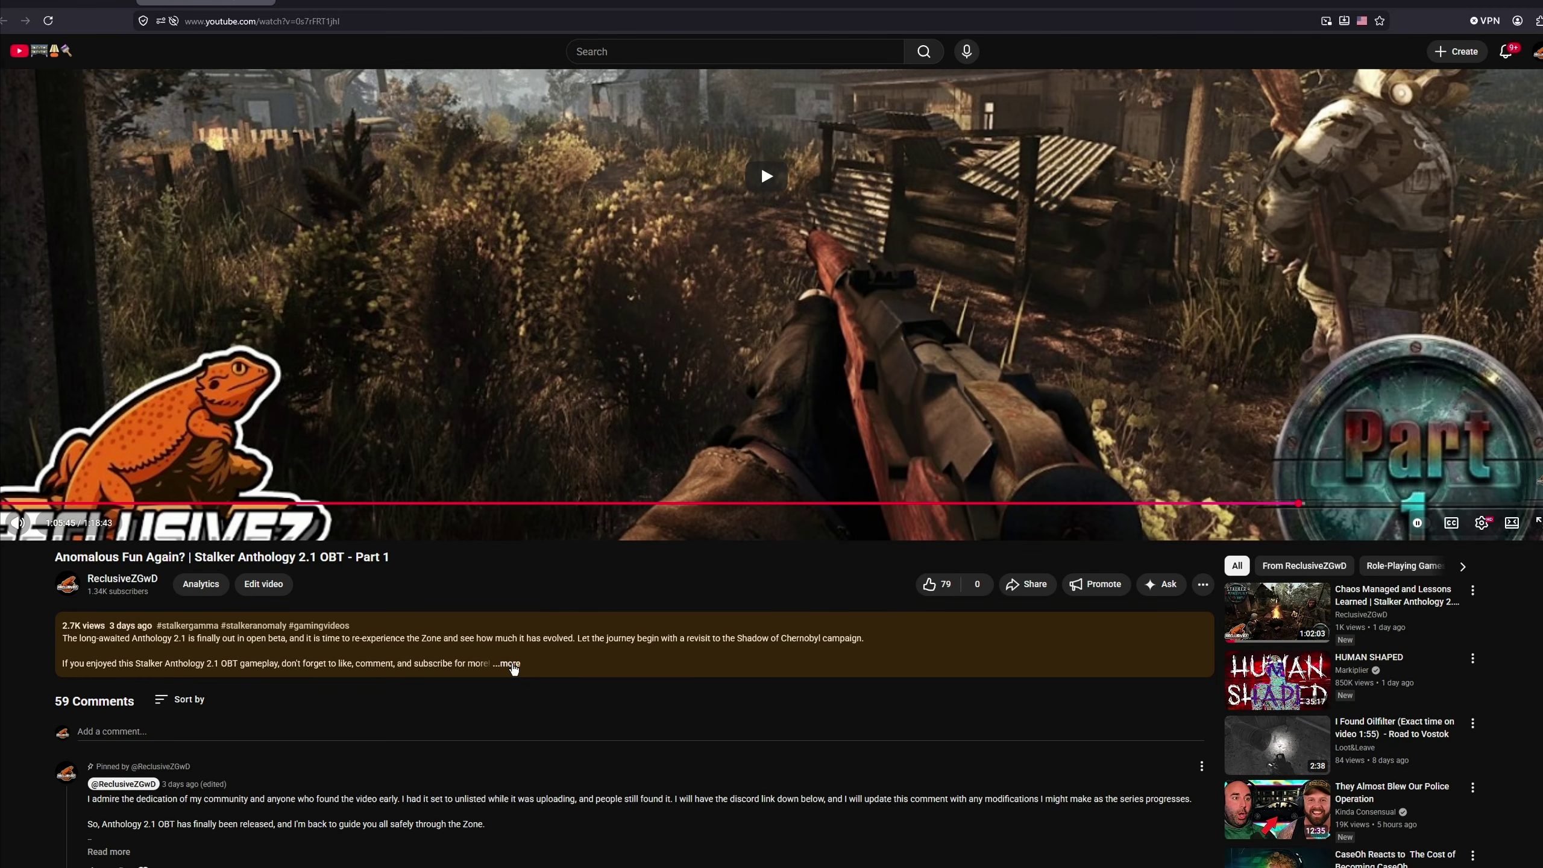
{"action": "left_click", "coordinate": [510, 664]}
{"action": "scroll", "coordinate": [333, 557], "scroll_direction": "down", "scroll_amount": 4}
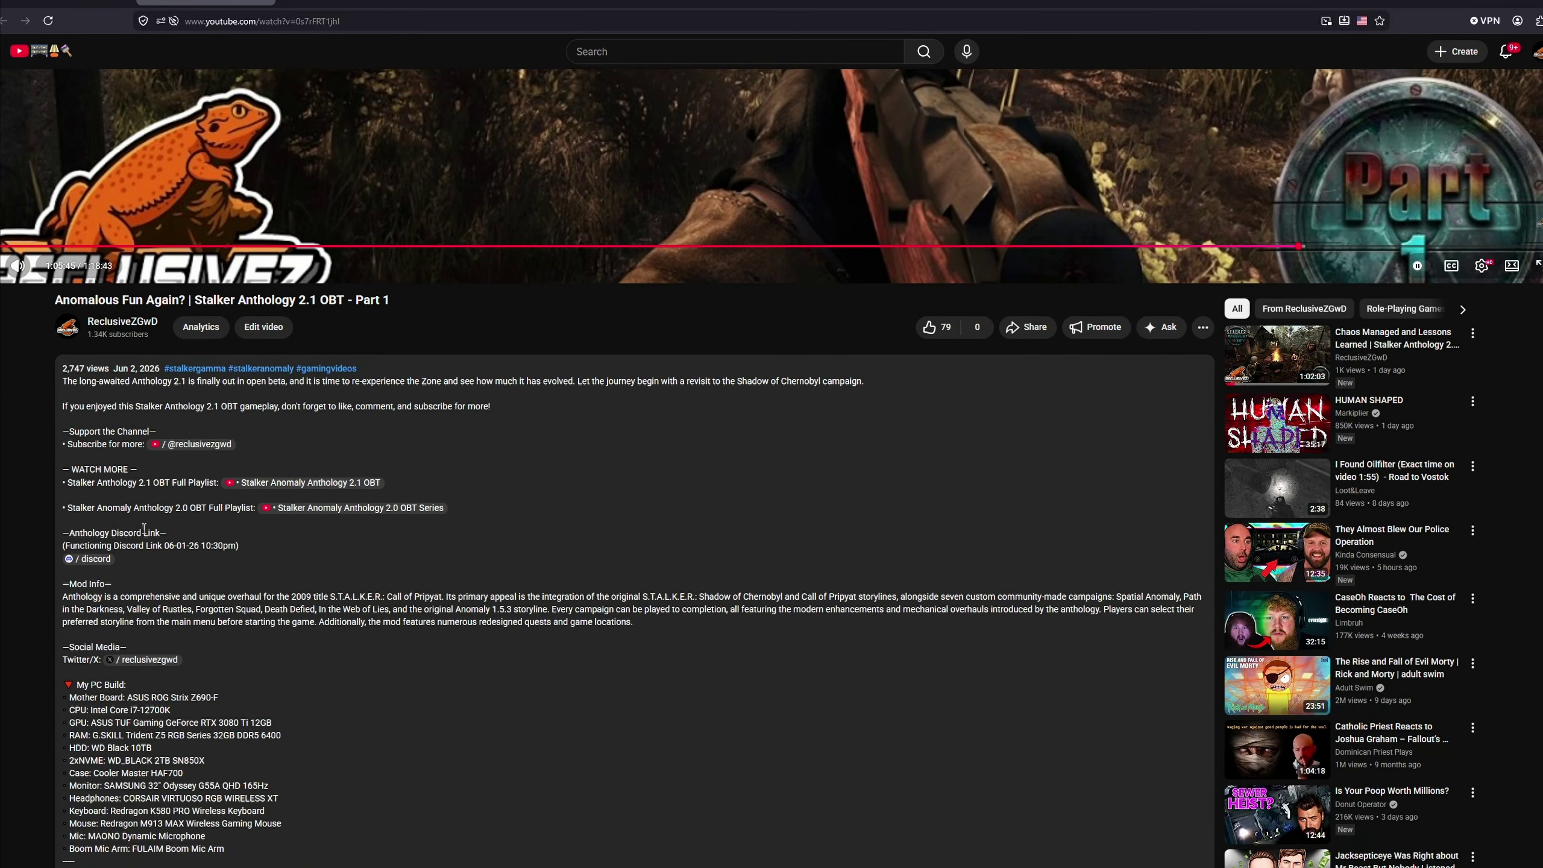
{"action": "left_click", "coordinate": [106, 560]}
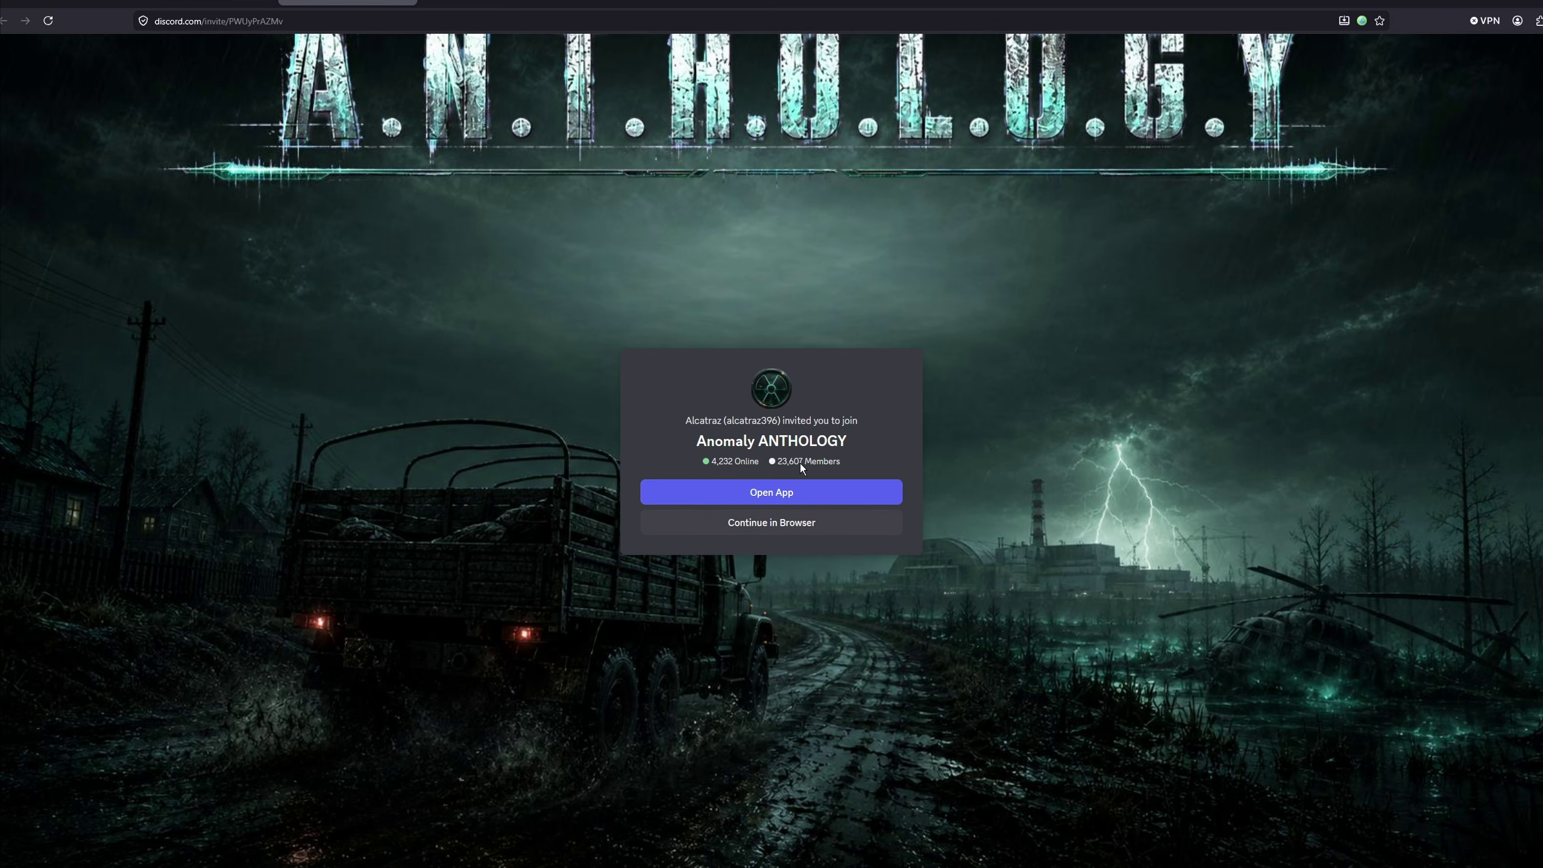
{"action": "left_click", "coordinate": [760, 492]}
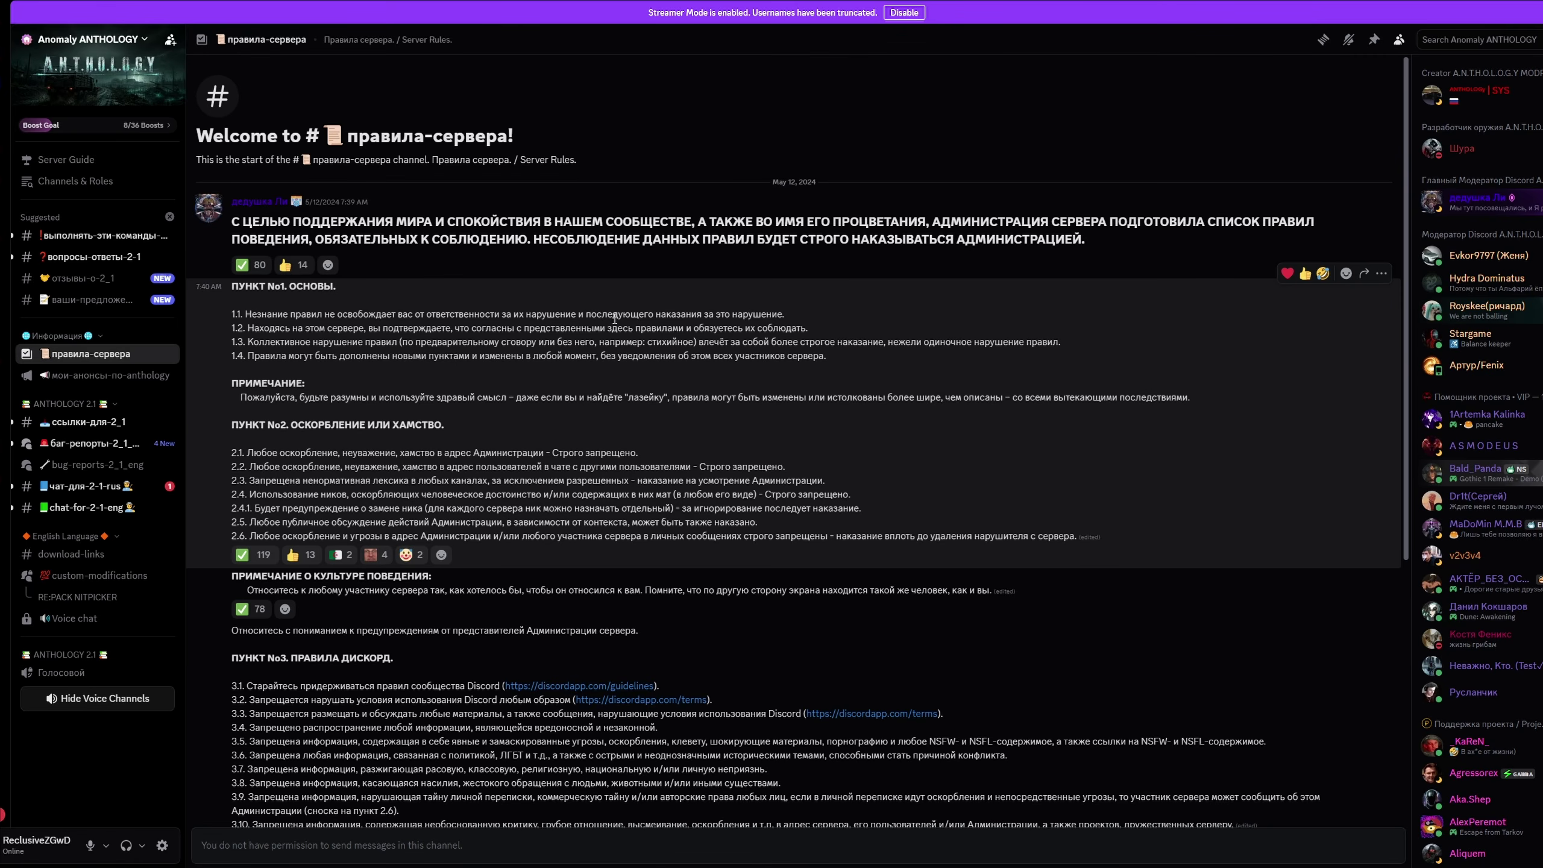
Read through the server rules and view the Server Guide of the Anomaly ANTHOLOGY server
{"action": "scroll", "coordinate": [615, 319], "scroll_direction": "down", "scroll_amount": 5}
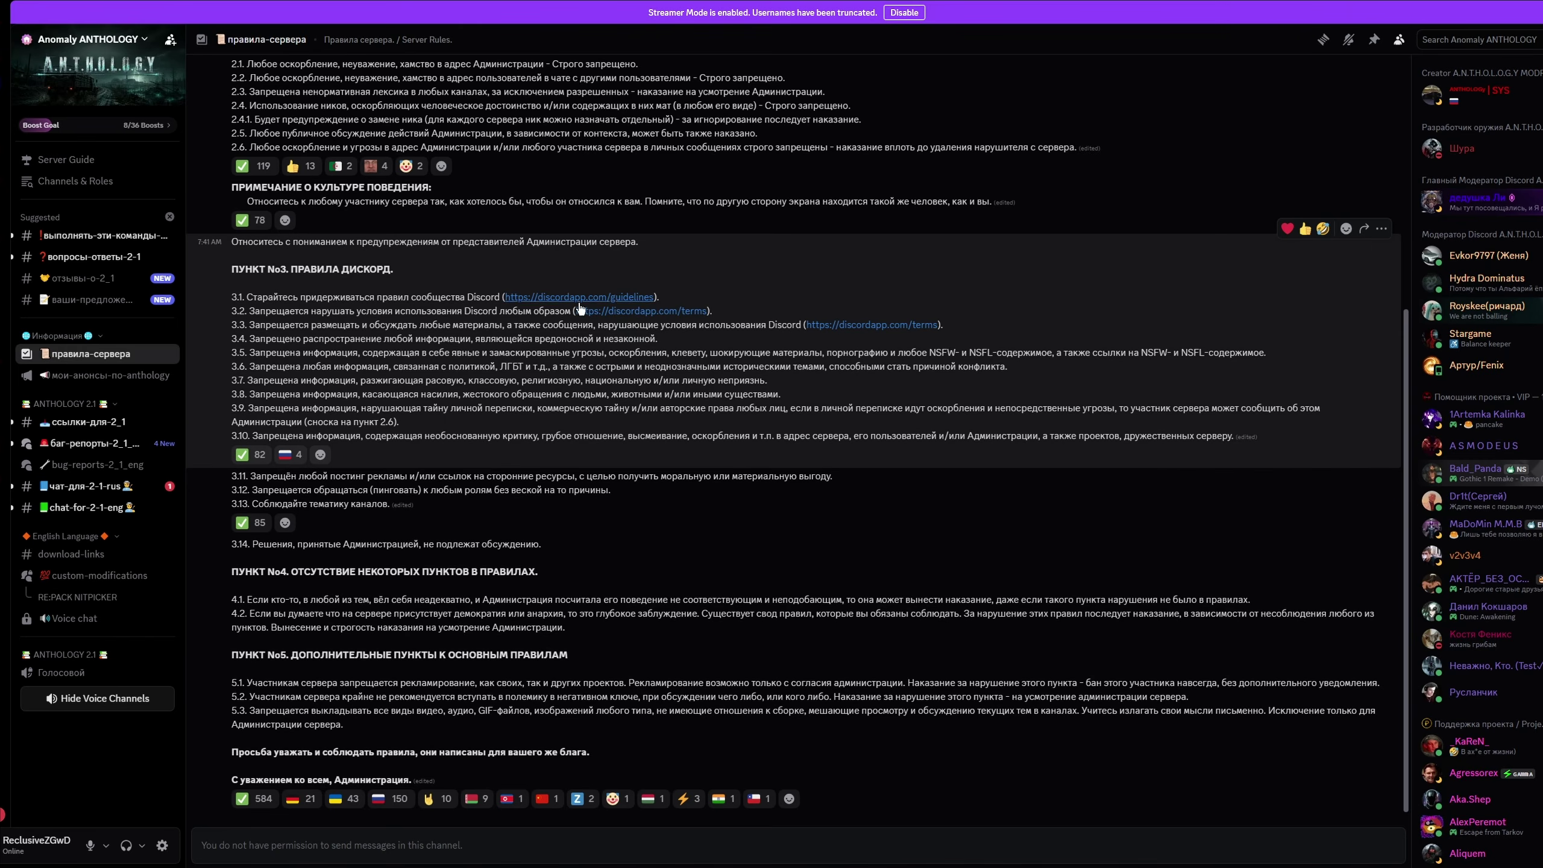
{"action": "scroll", "coordinate": [614, 318], "scroll_direction": "up", "scroll_amount": 5}
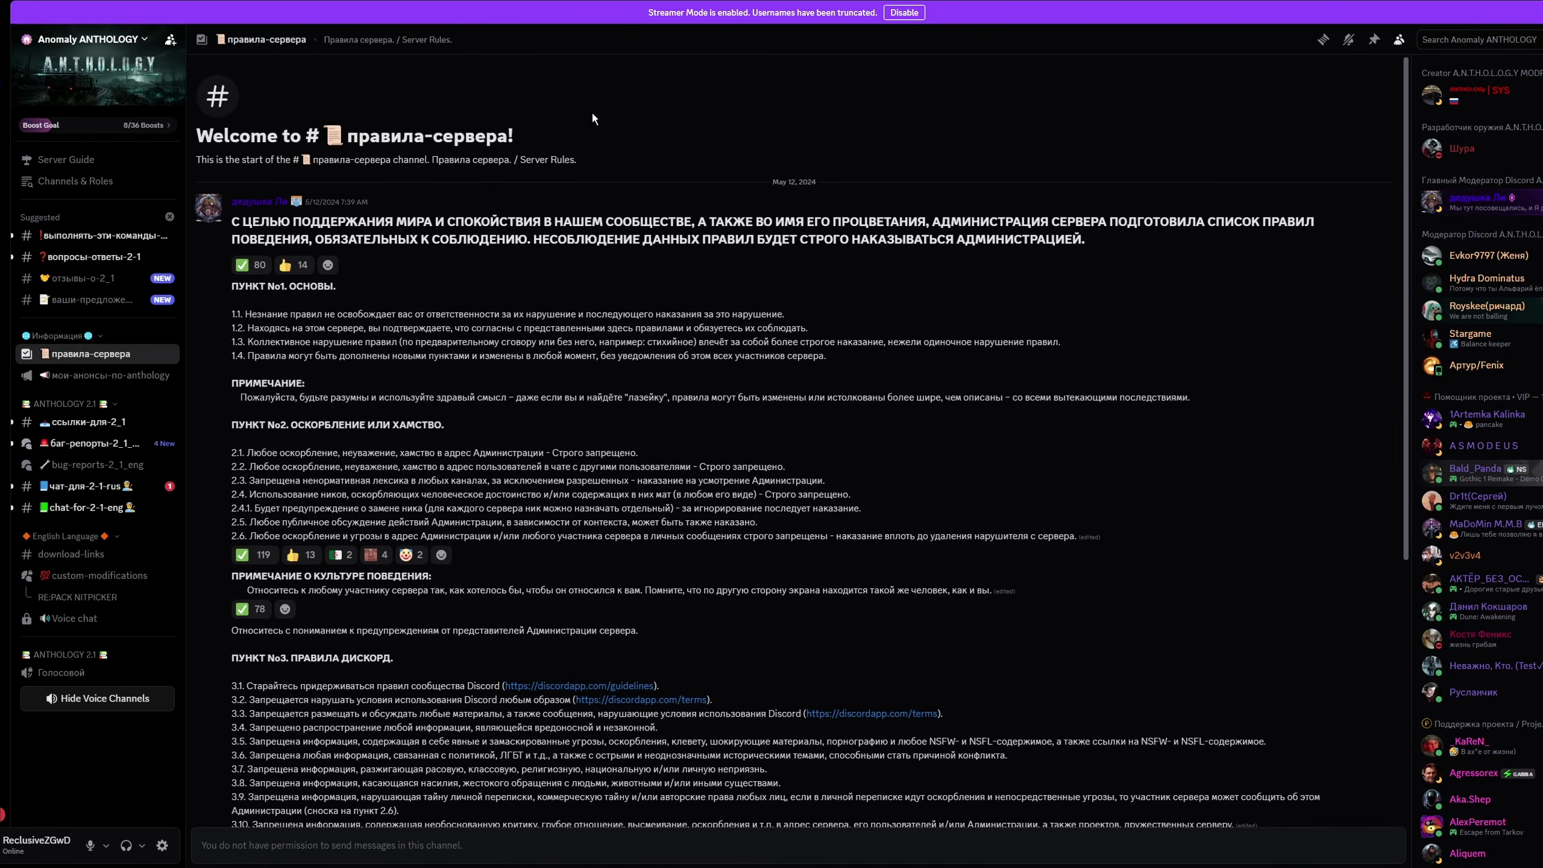
{"action": "left_click", "coordinate": [90, 160]}
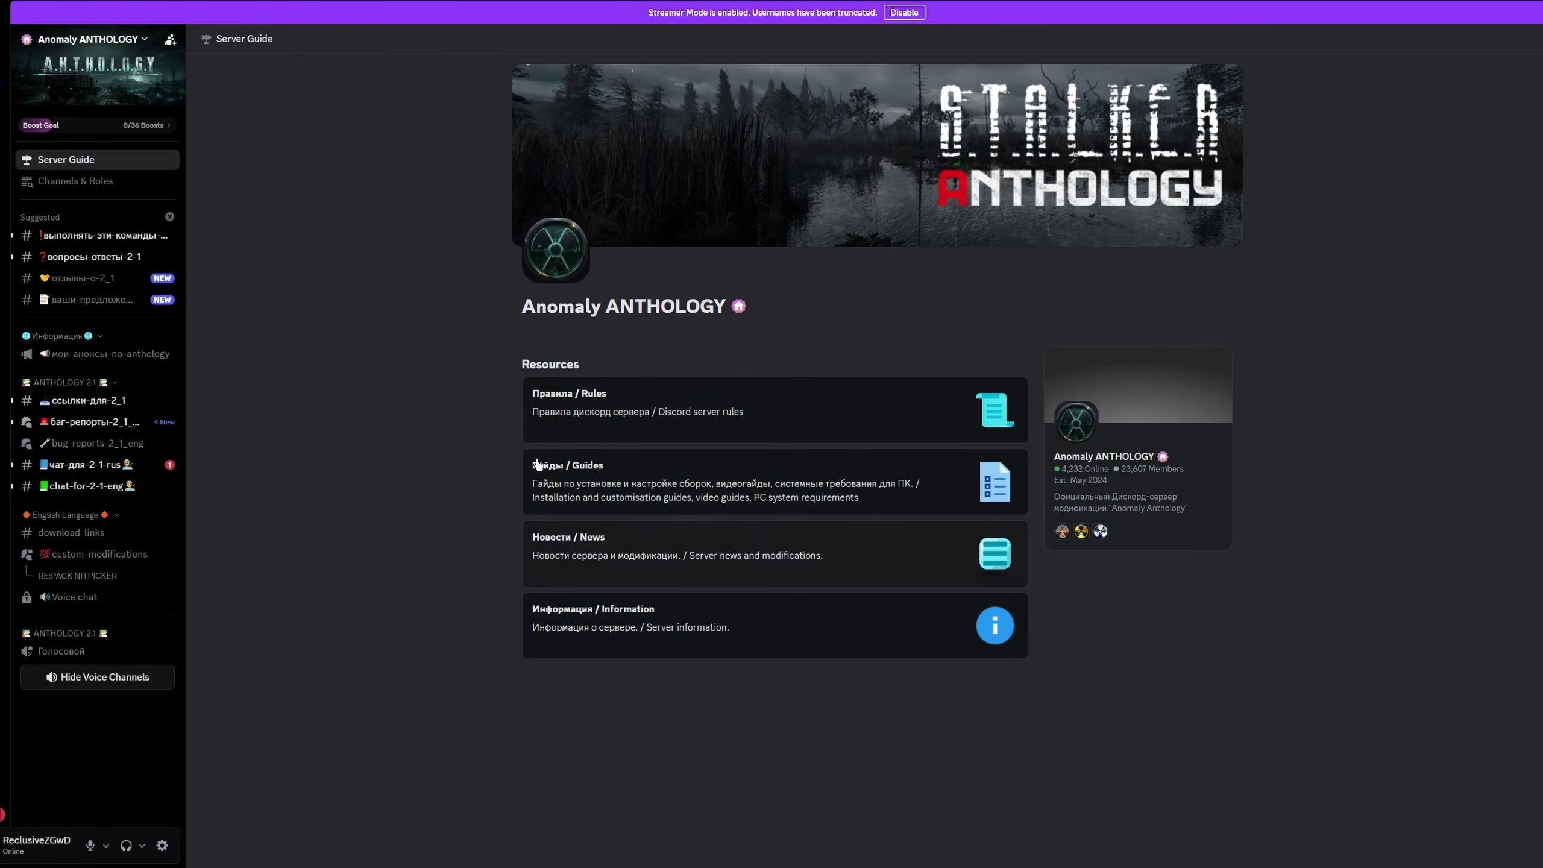
Examine the language and grouping options and the list of browsable channels under Channels & Roles
{"action": "left_click", "coordinate": [106, 183]}
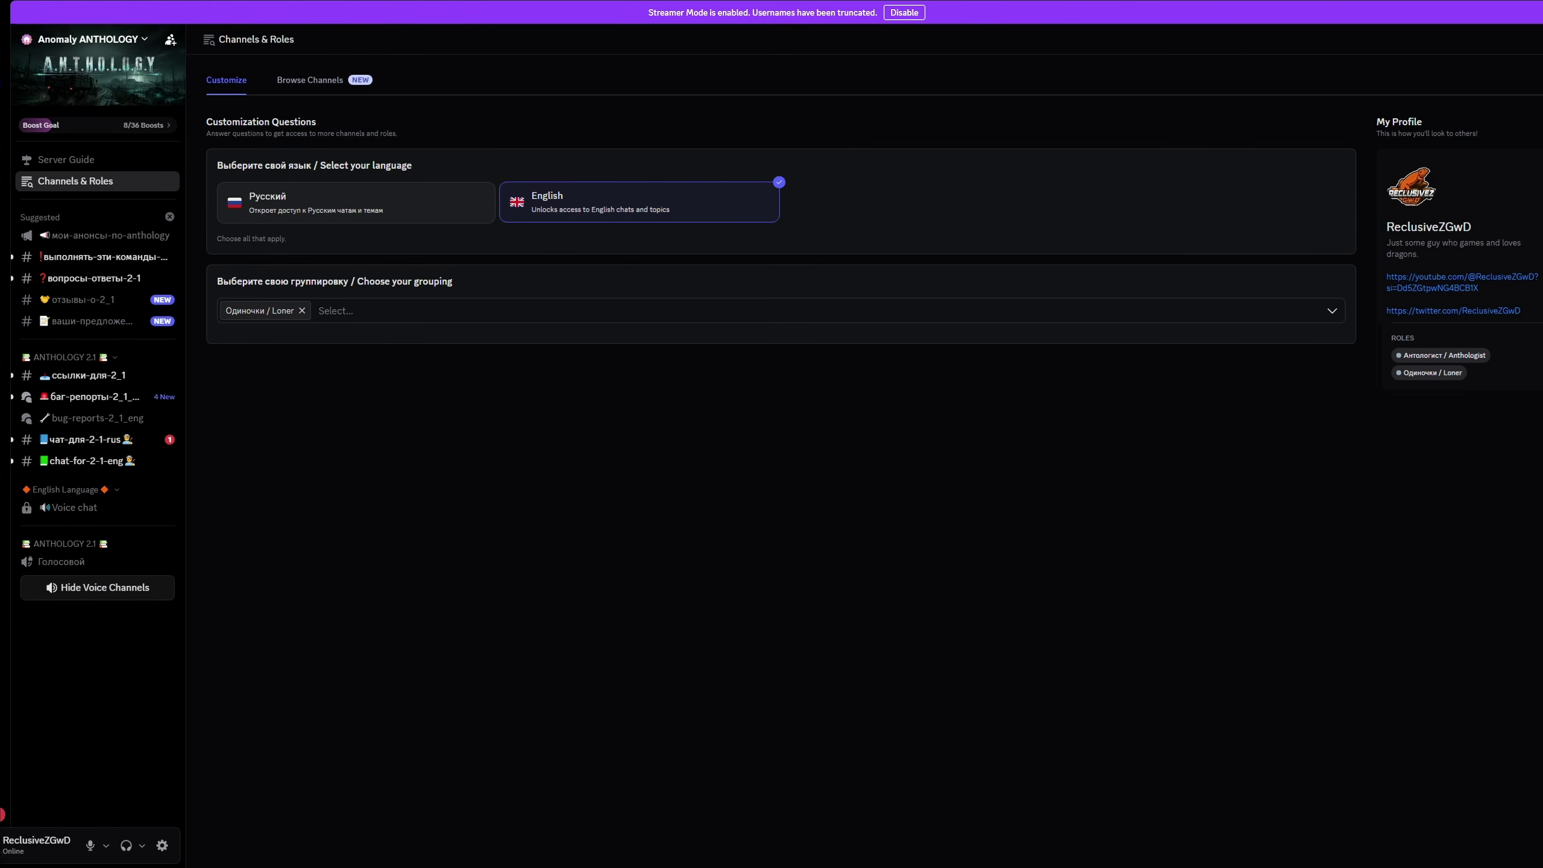
{"action": "left_click", "coordinate": [1326, 312]}
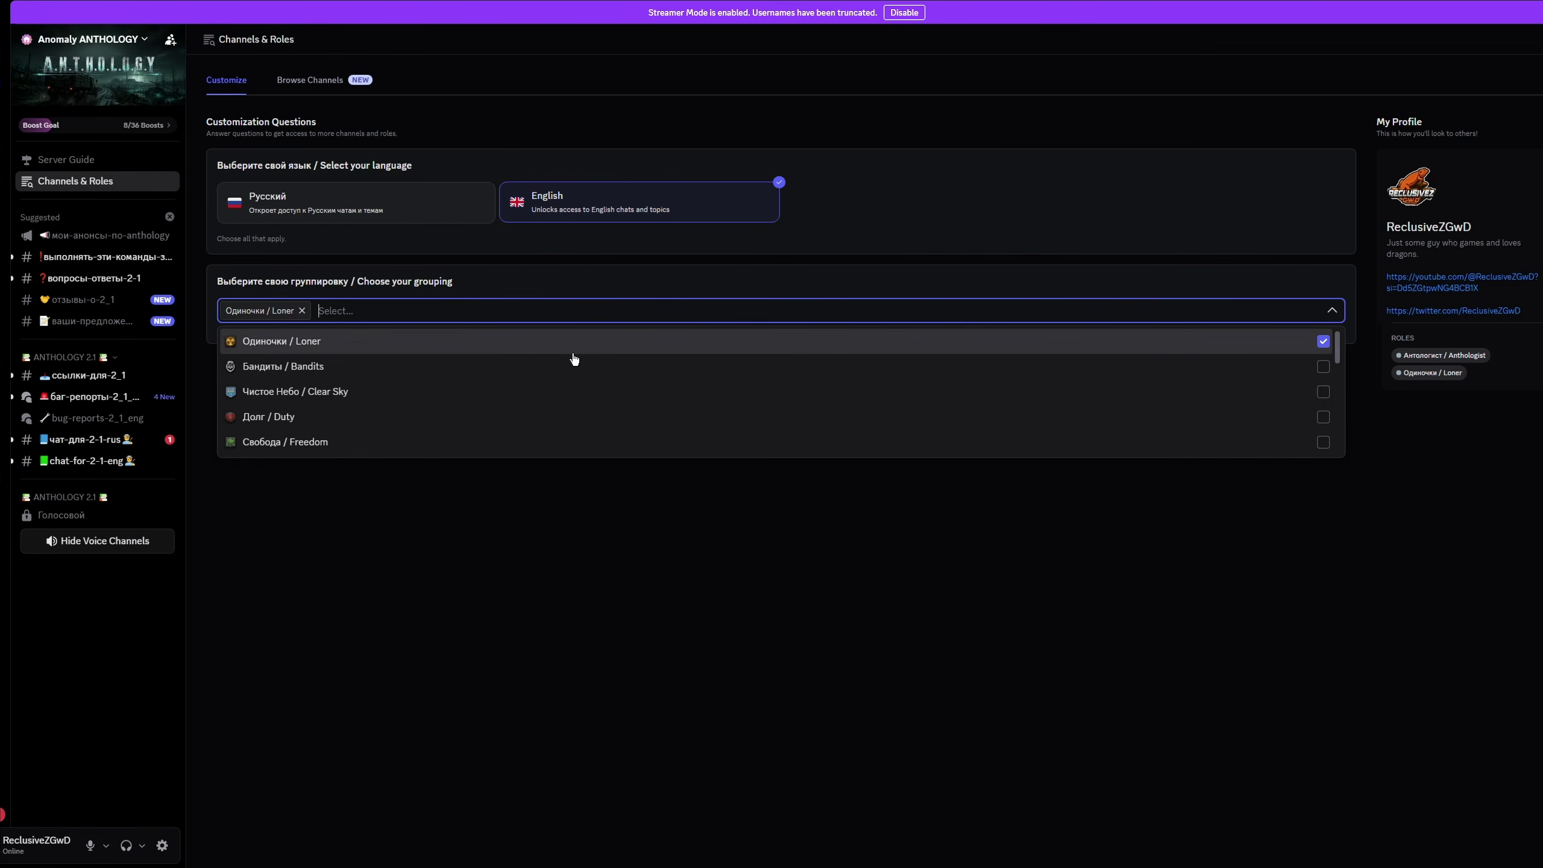
{"action": "left_click", "coordinate": [1326, 312]}
{"action": "left_click", "coordinate": [315, 91]}
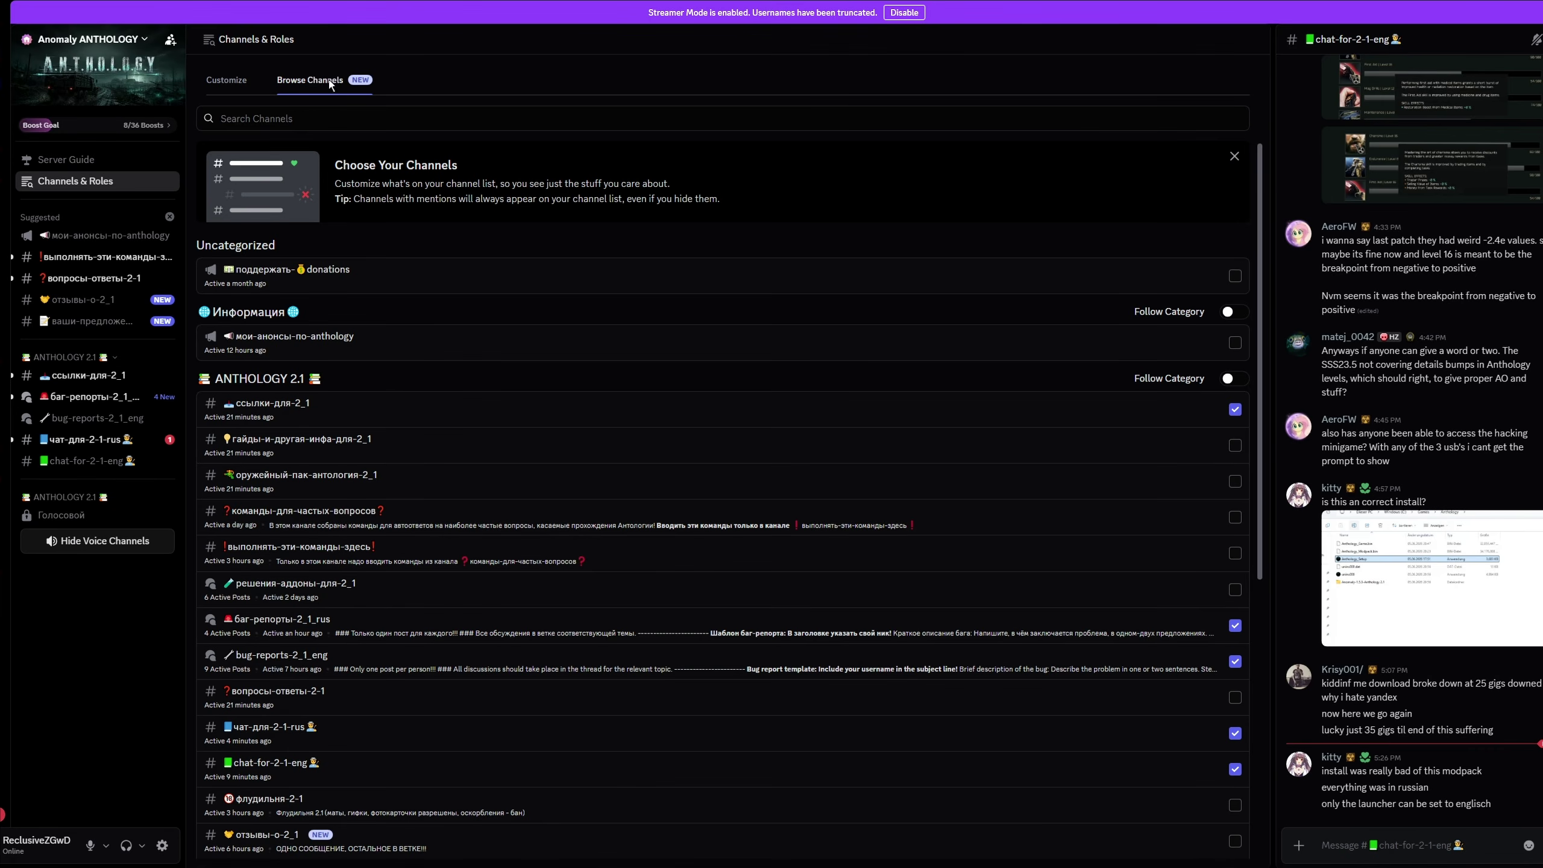
{"action": "scroll", "coordinate": [873, 321], "scroll_direction": "down", "scroll_amount": 5}
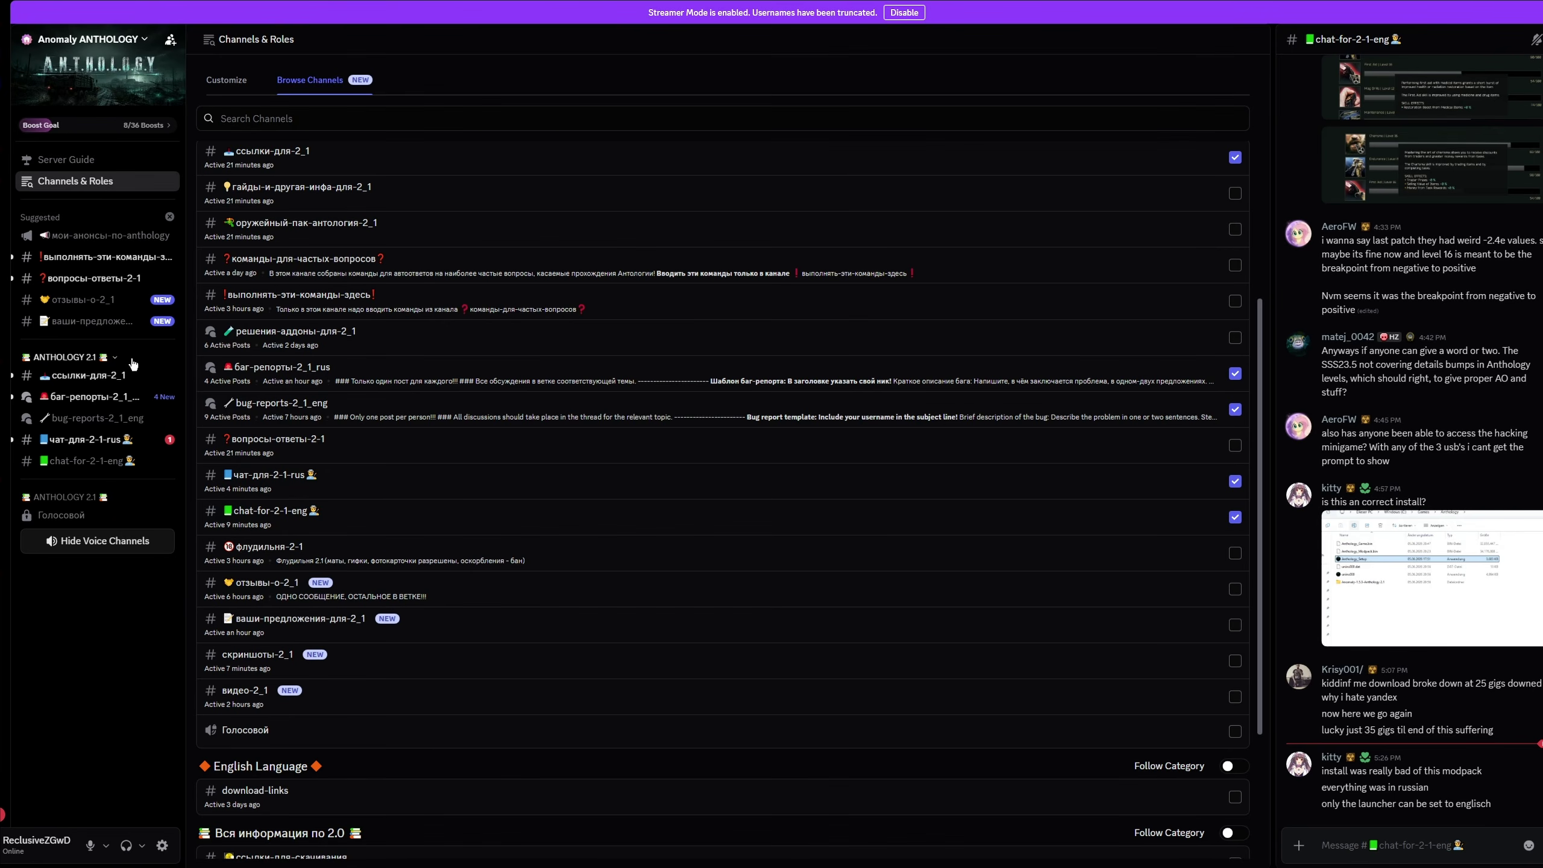
Find the English download links in the ссылки-для-2_1 channel and visit the first ANTHOLOGY 2.1 Google link
{"action": "left_click", "coordinate": [97, 460]}
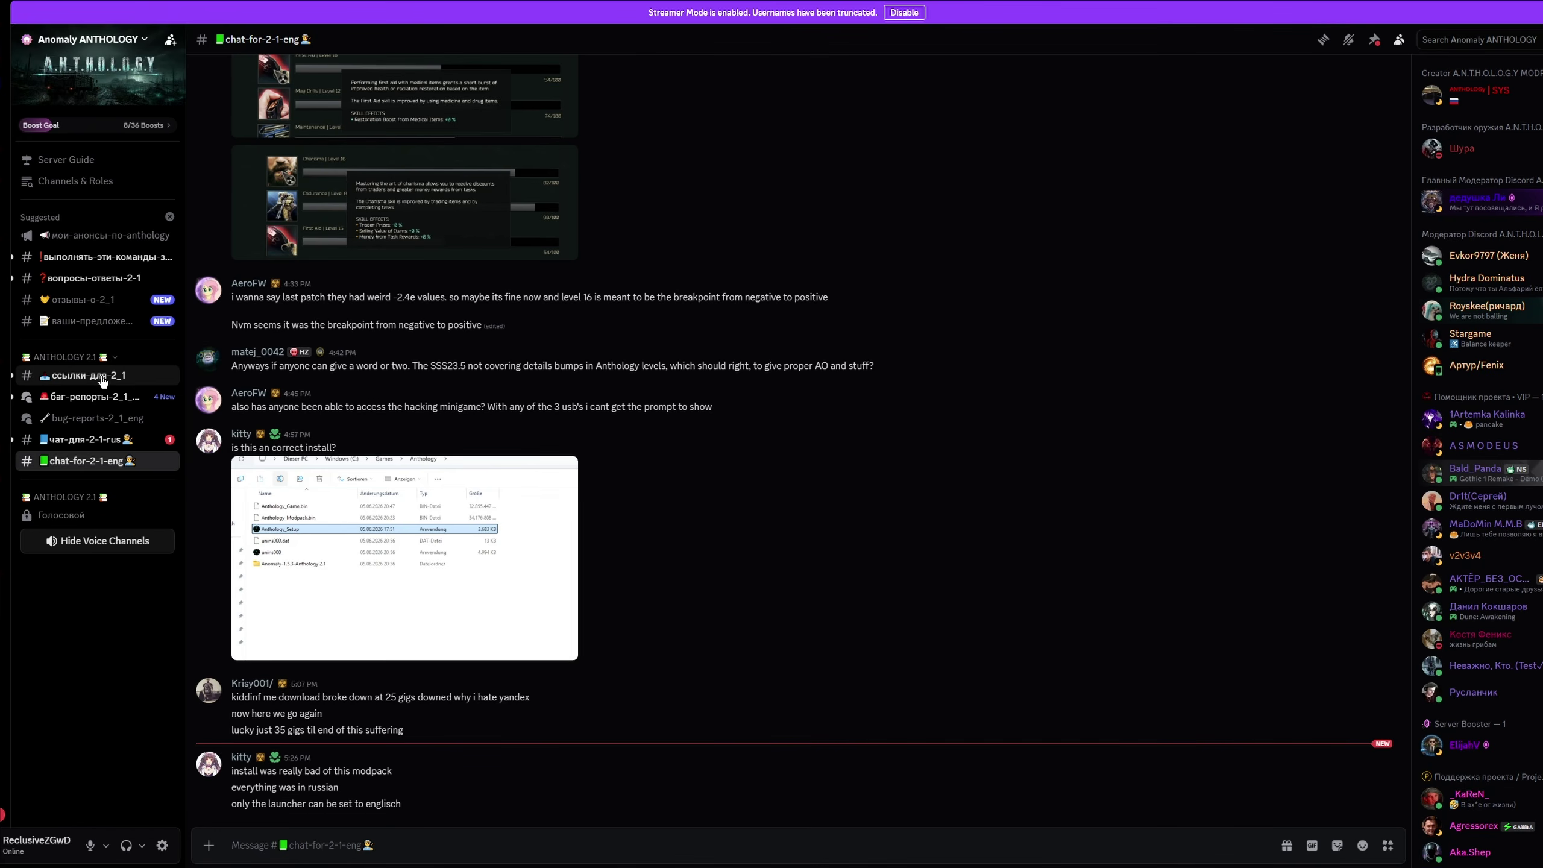
{"action": "left_click", "coordinate": [136, 381]}
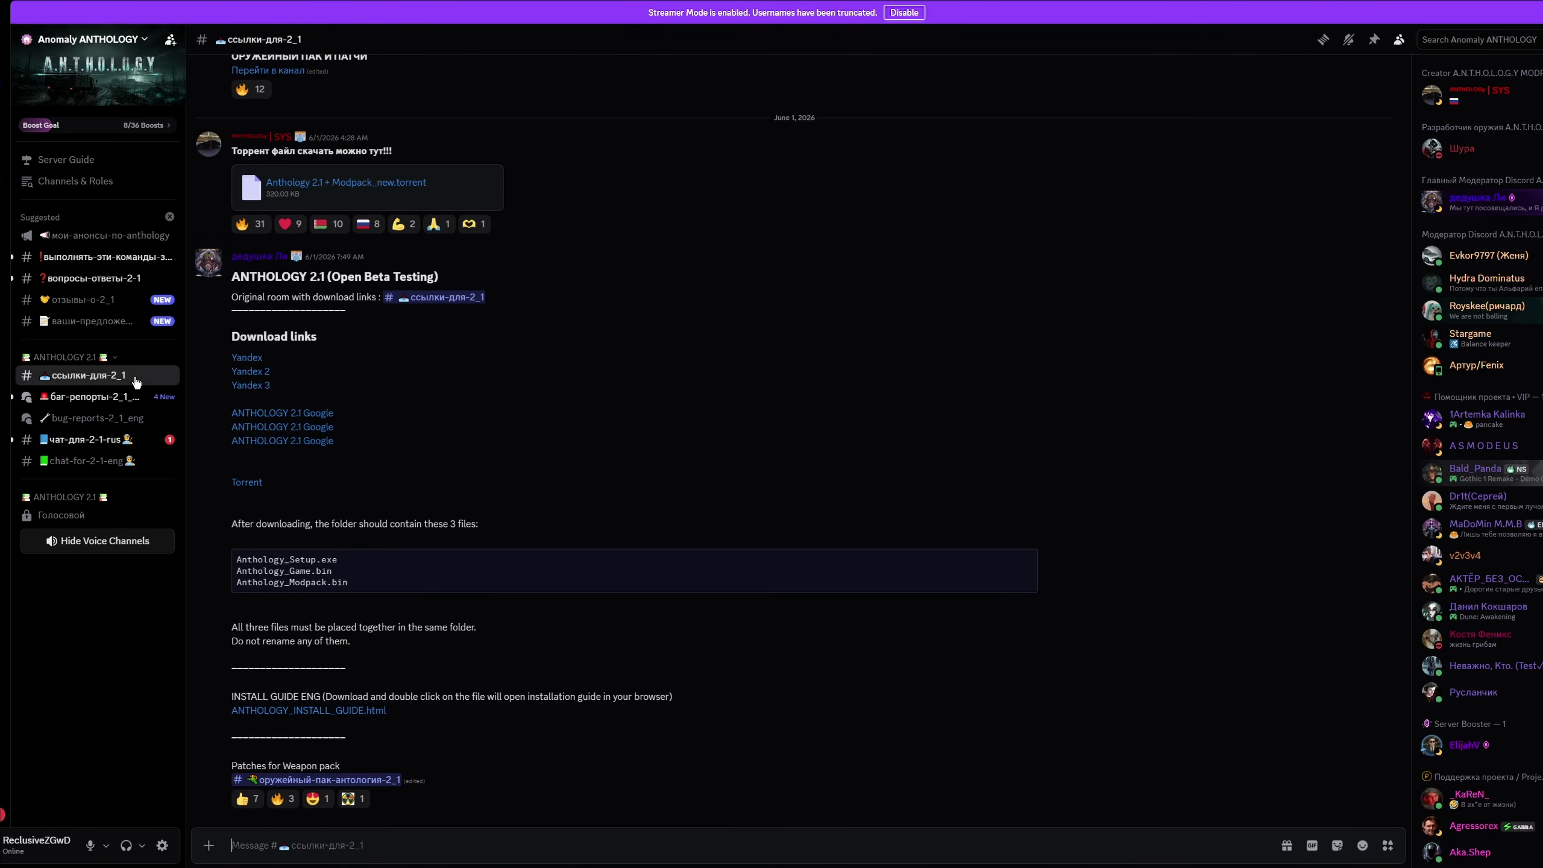
{"action": "scroll", "coordinate": [652, 404], "scroll_direction": "up", "scroll_amount": 10}
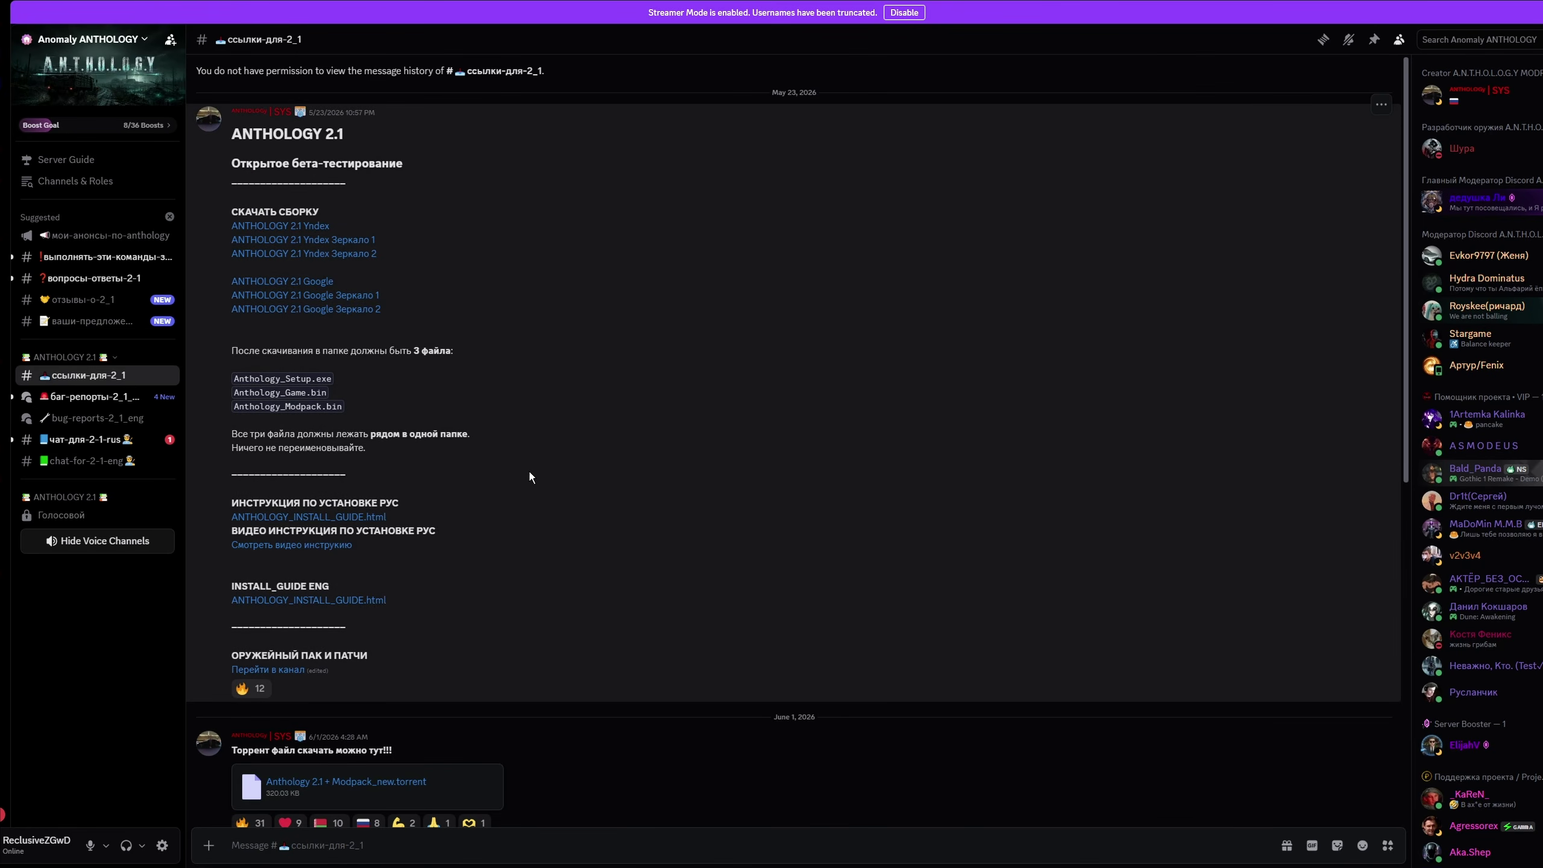
{"action": "scroll", "coordinate": [589, 424], "scroll_direction": "down", "scroll_amount": 10}
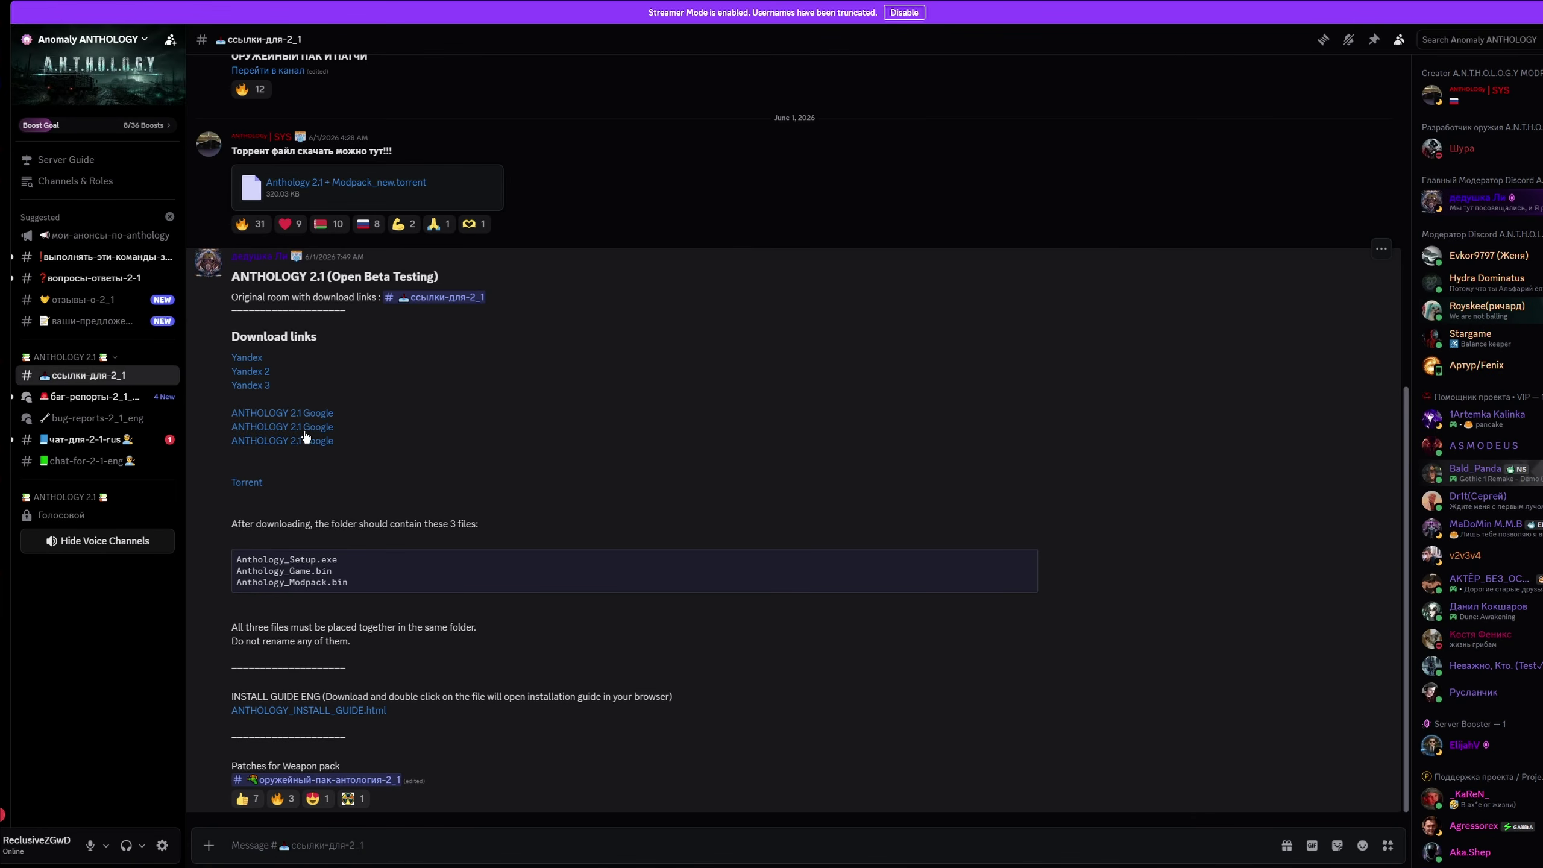
{"action": "left_click", "coordinate": [319, 414]}
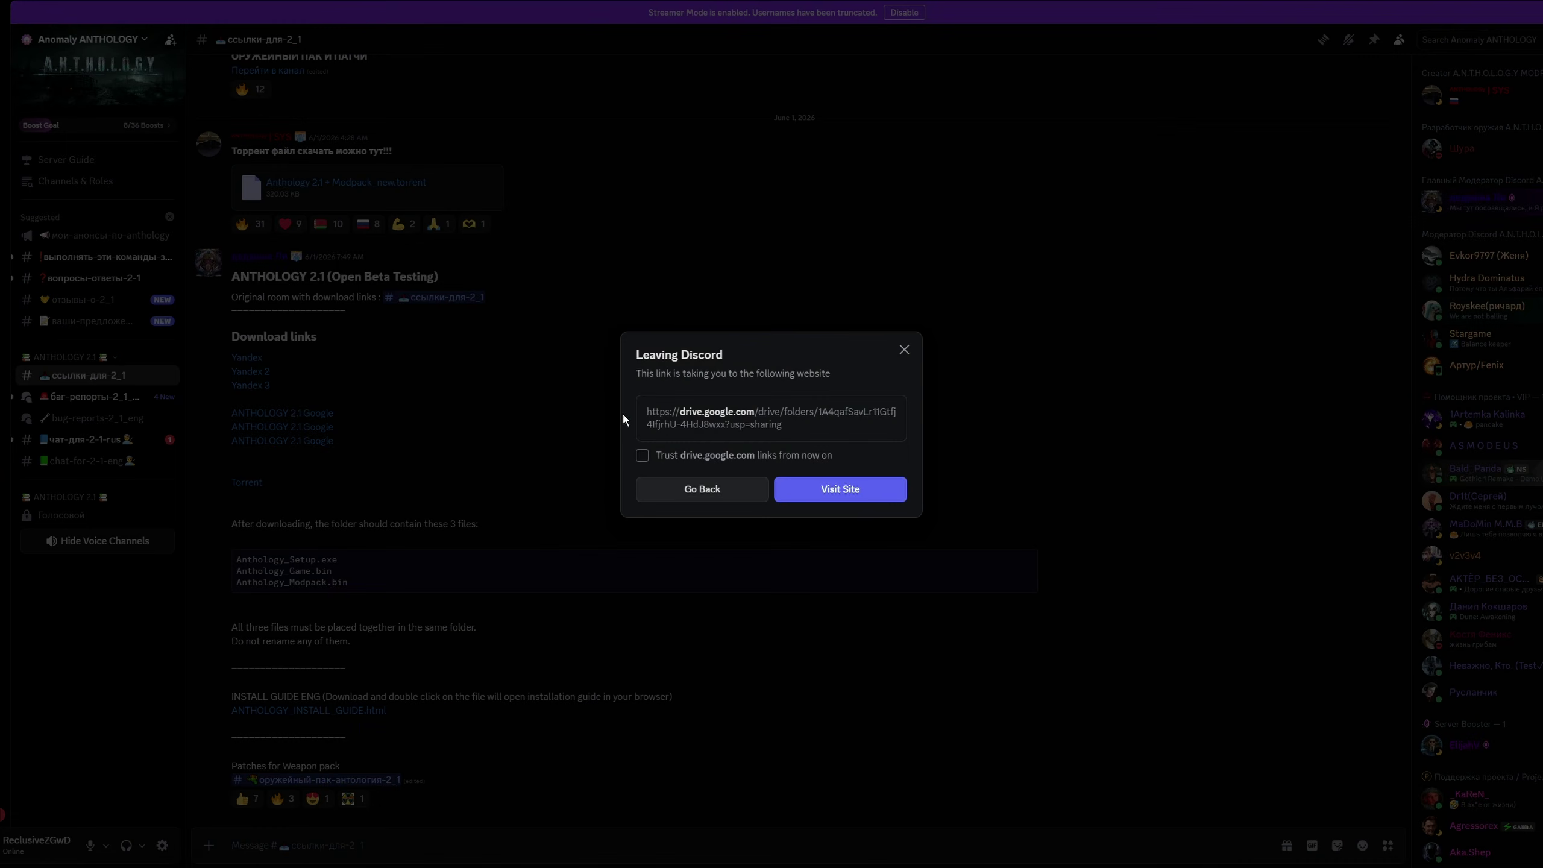
{"action": "left_click", "coordinate": [825, 490]}
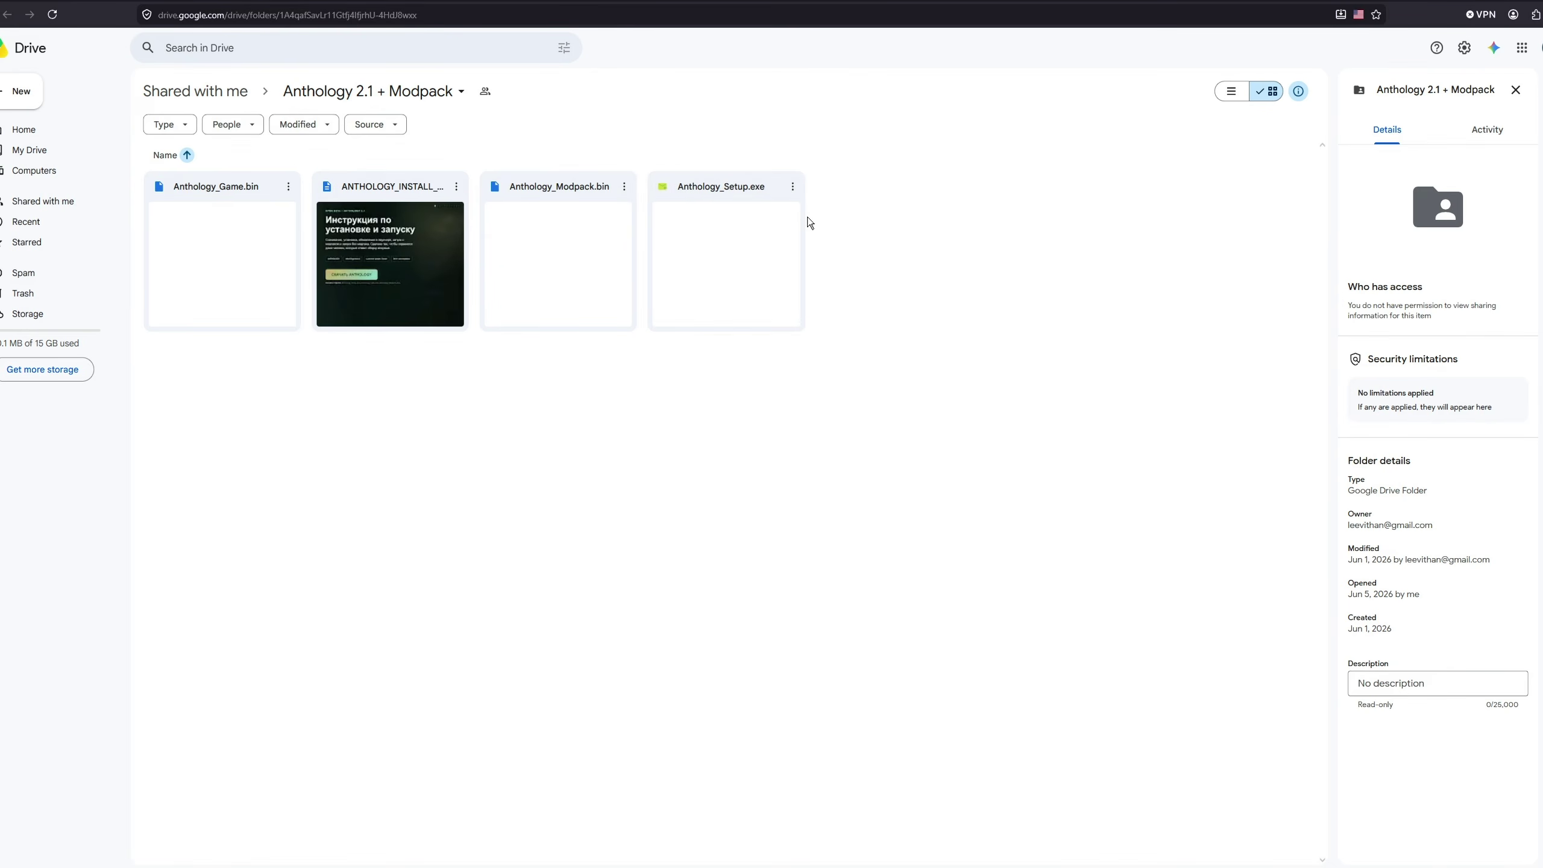
Try to download Anthology_Game.bin, Anthology_Modpack.bin and Anthology_Setup.exe individually from the shared Drive folder, cancelling at the executable's risk prompt
{"action": "left_click", "coordinate": [291, 191]}
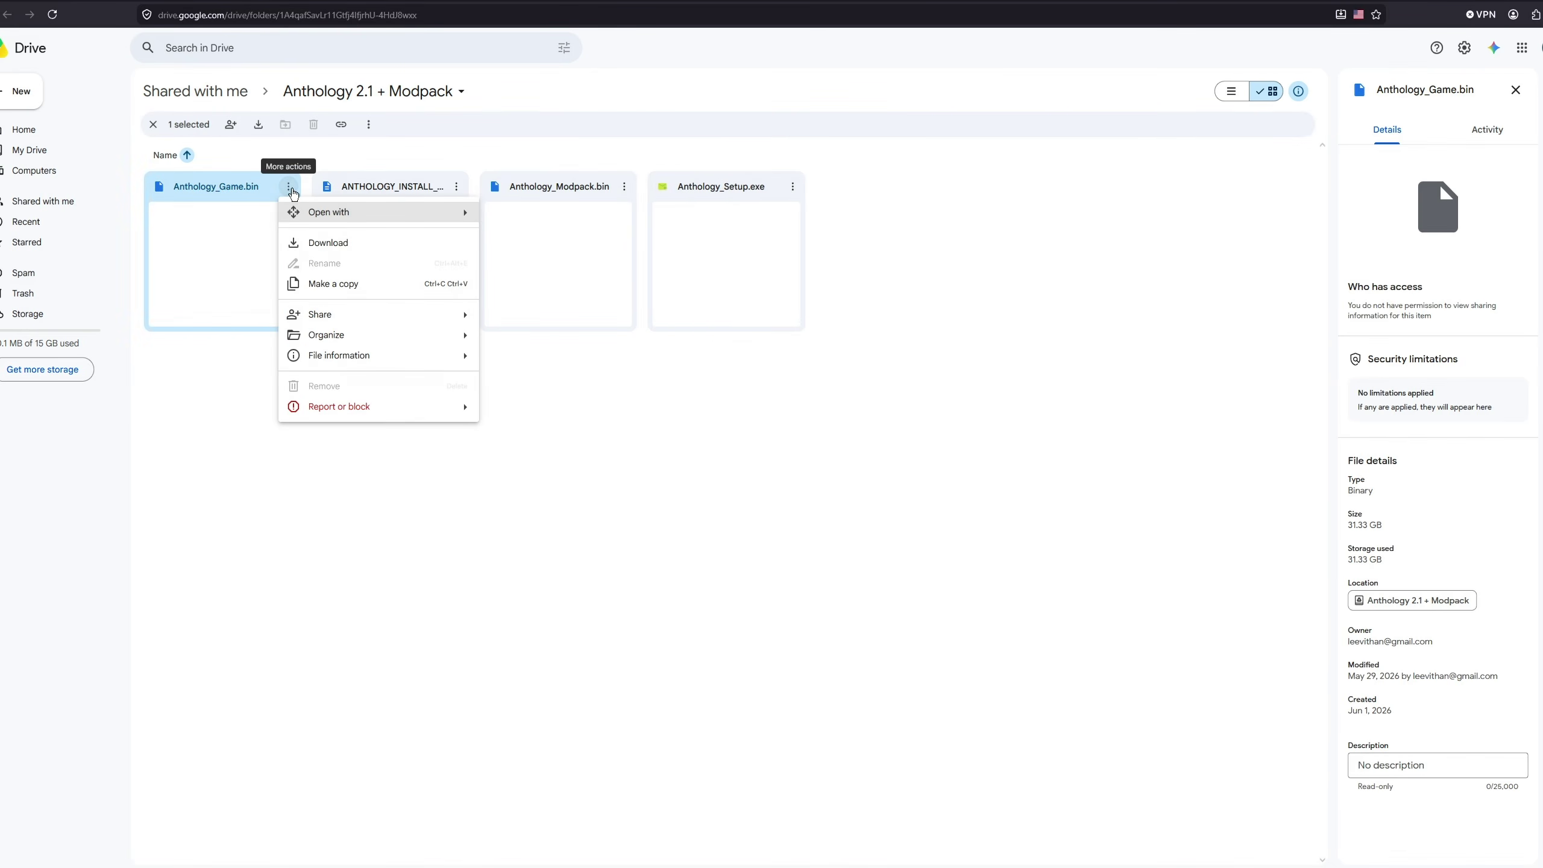
{"action": "left_click", "coordinate": [304, 242]}
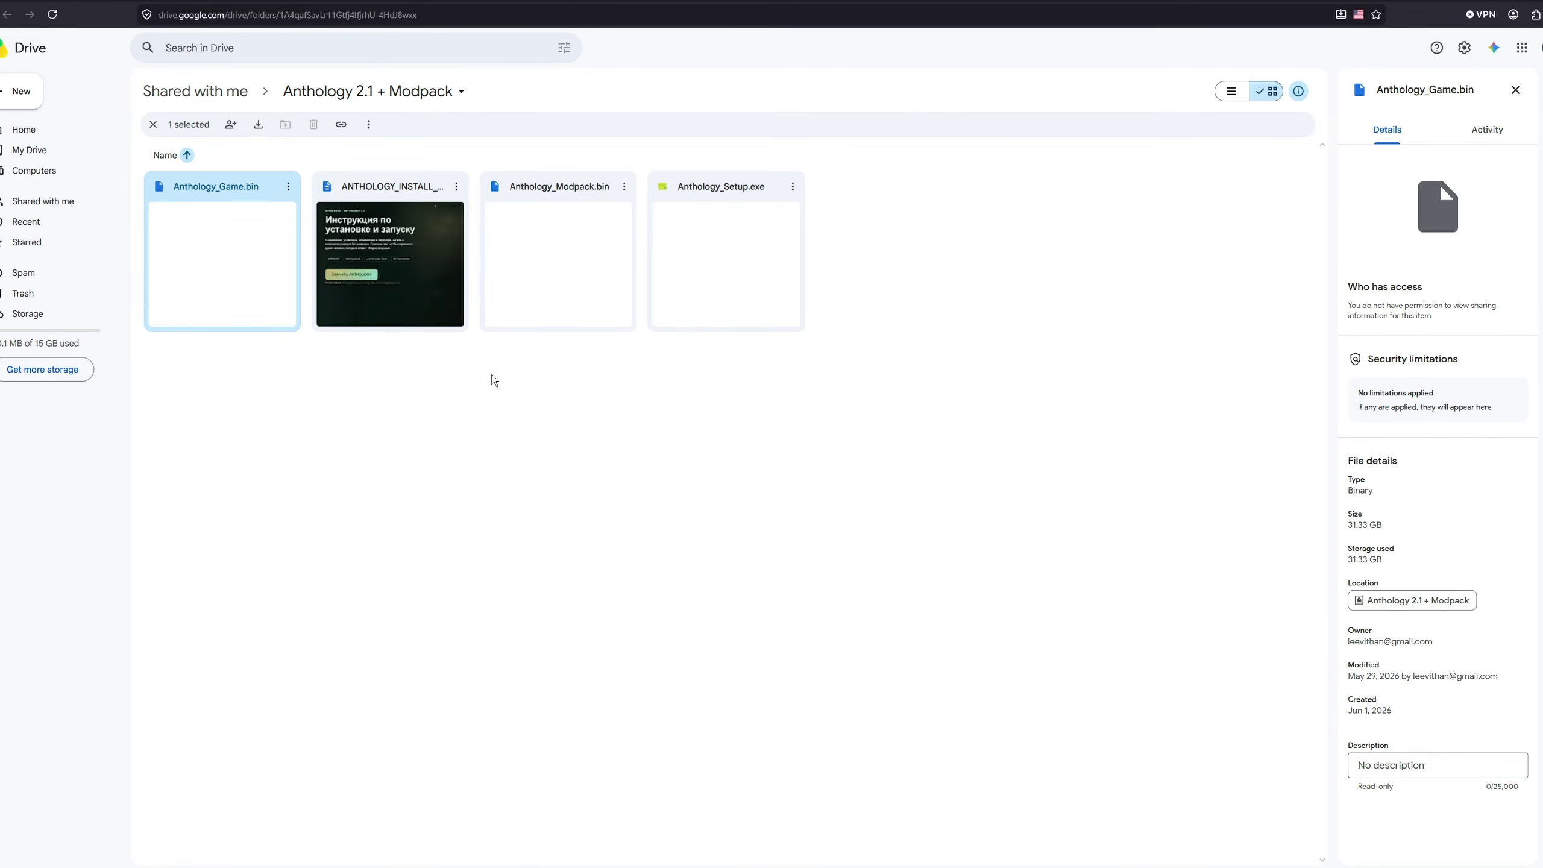
{"action": "left_click", "coordinate": [623, 187]}
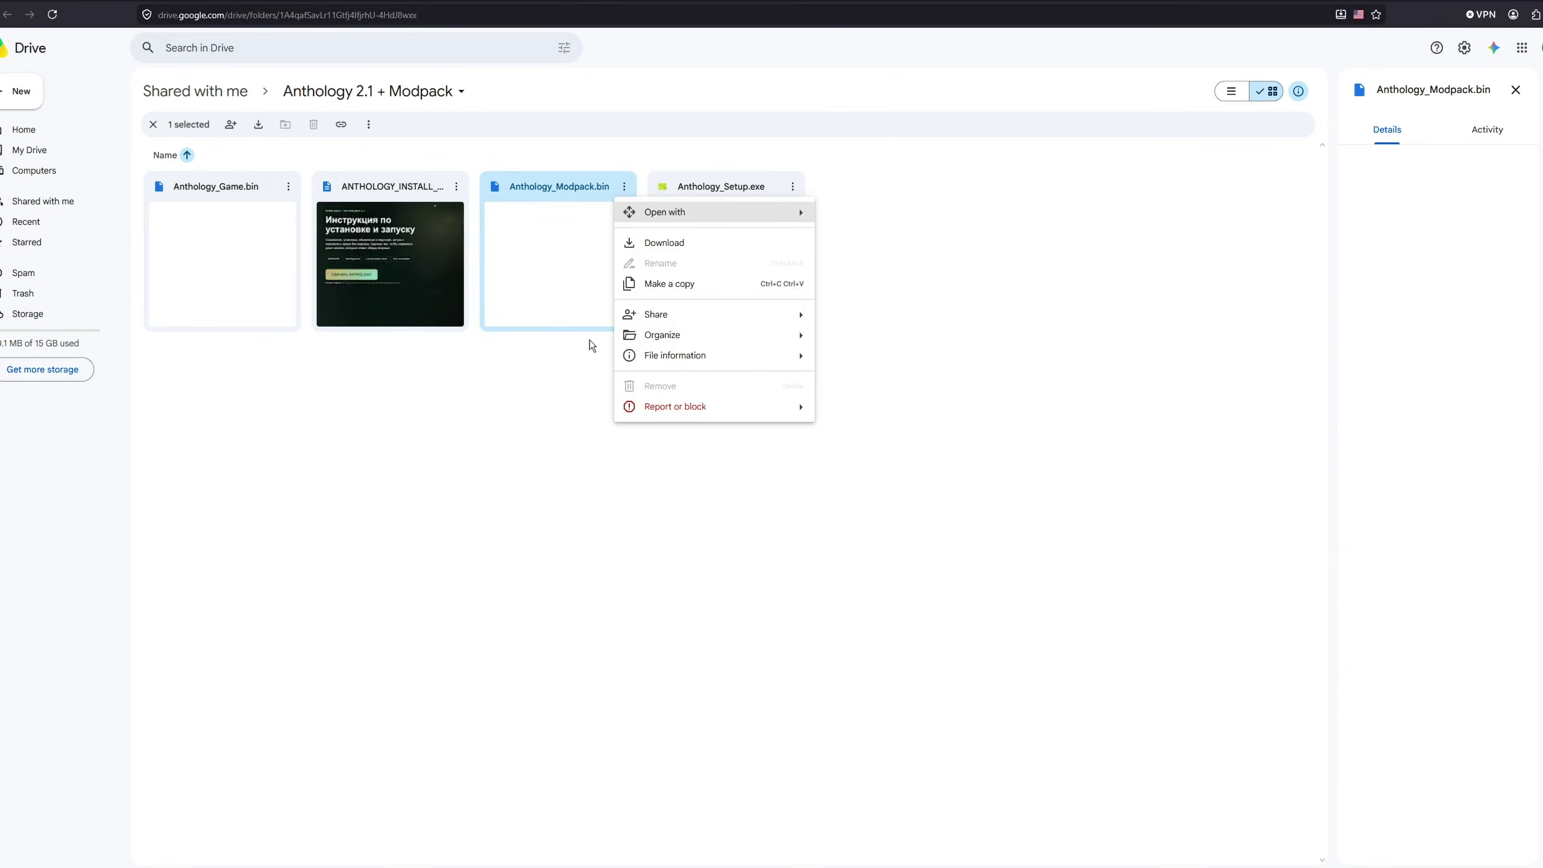
{"action": "left_click", "coordinate": [687, 241]}
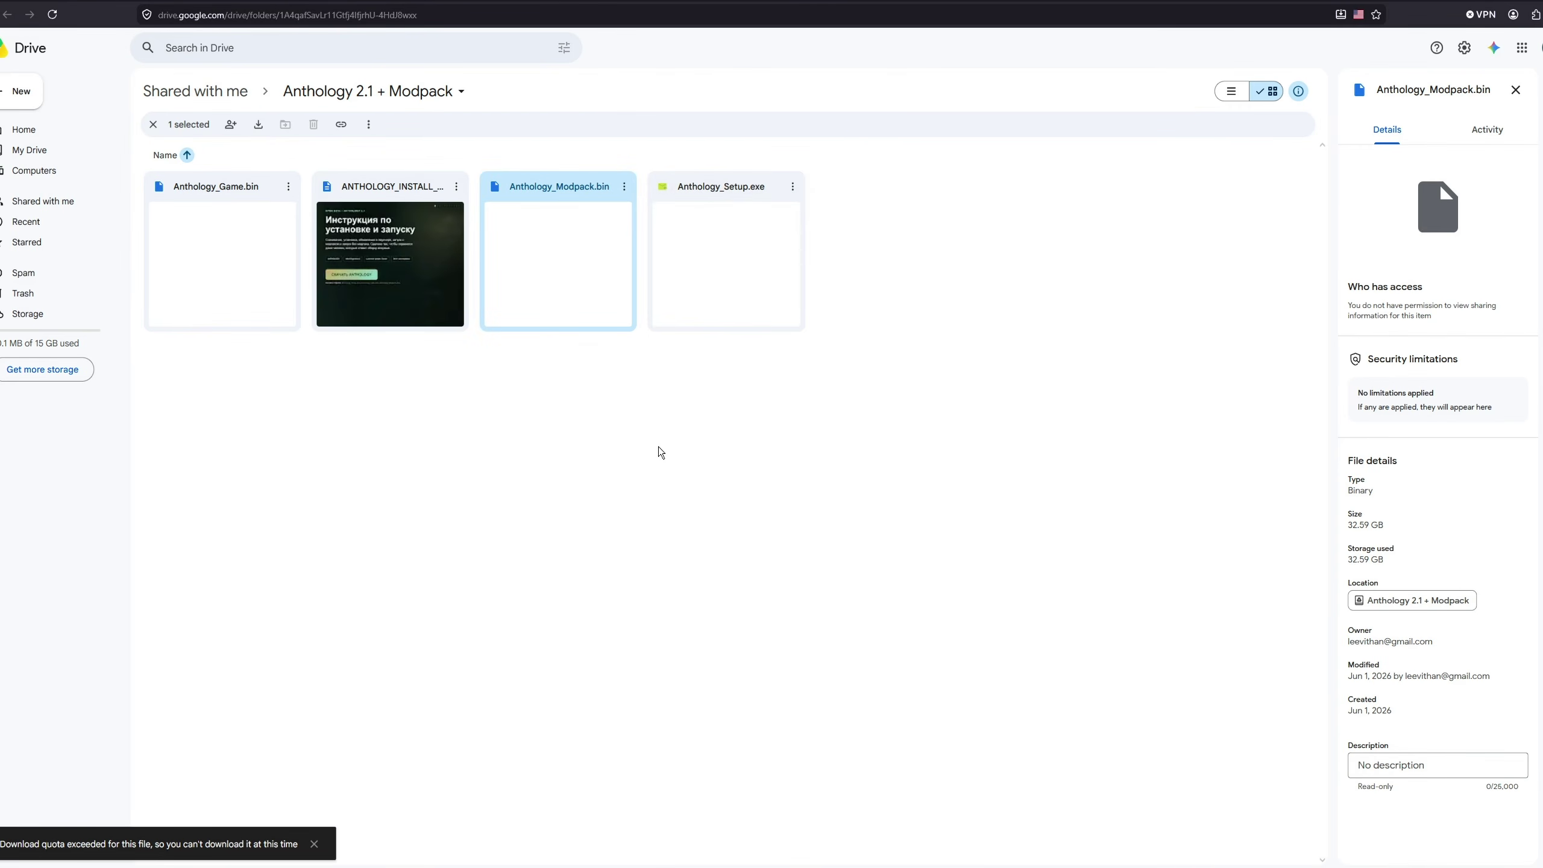
{"action": "left_click", "coordinate": [791, 187]}
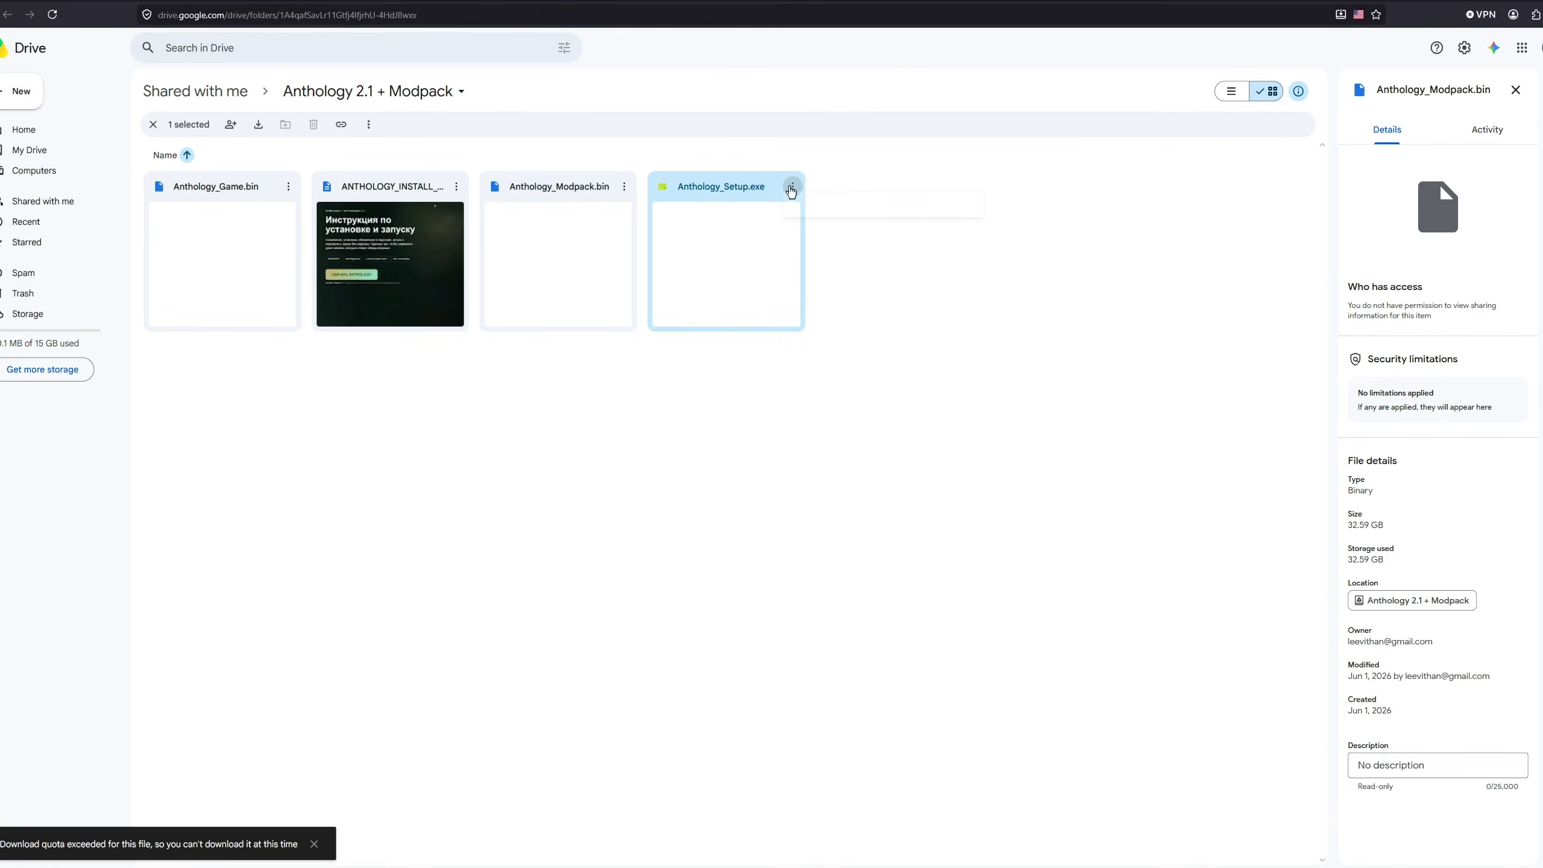
{"action": "left_click", "coordinate": [844, 250]}
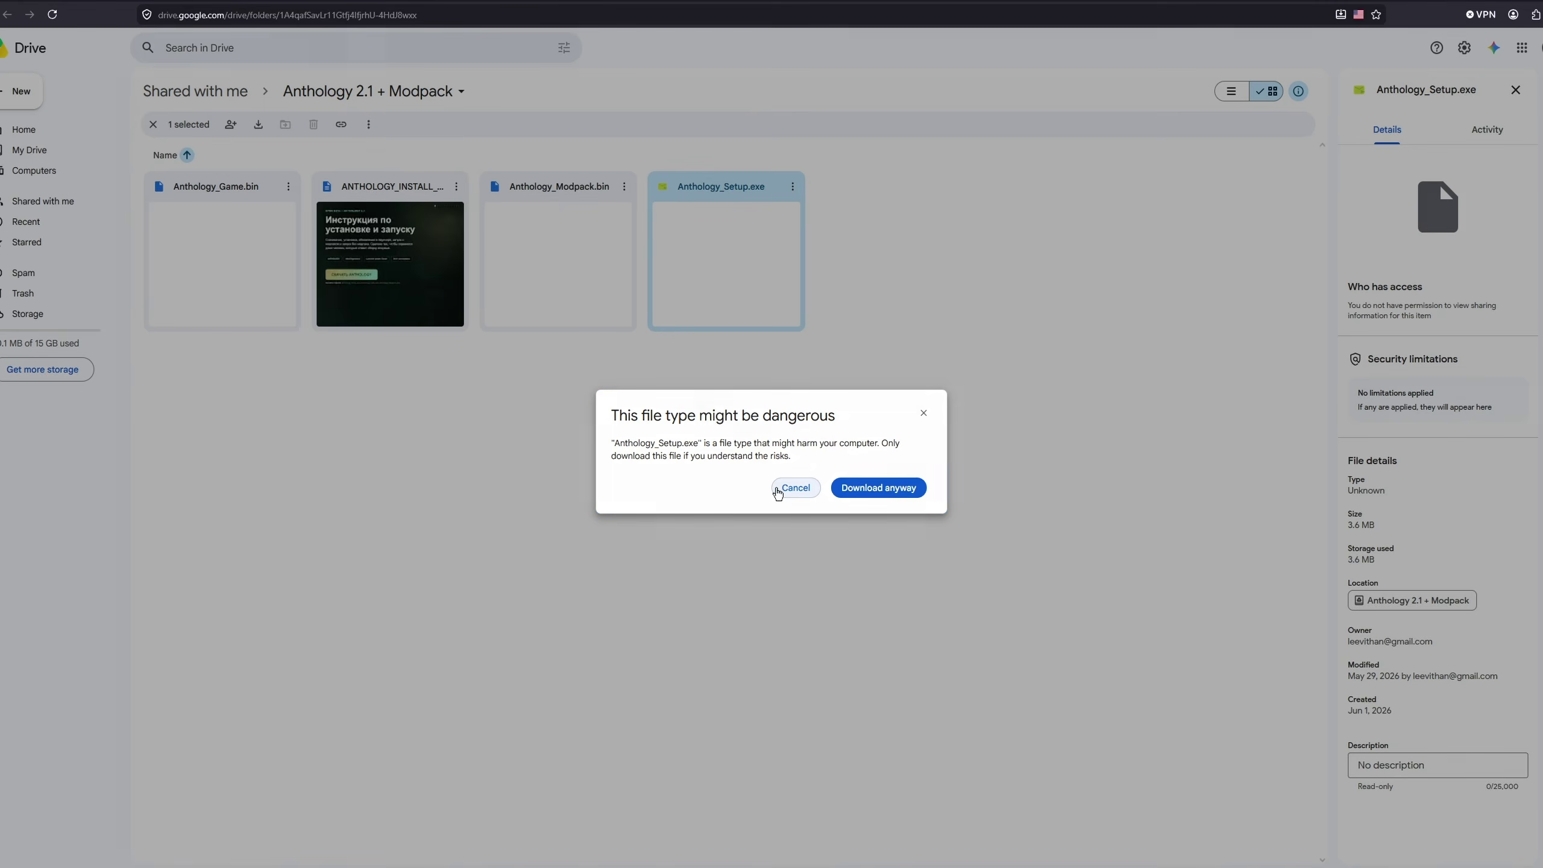
{"action": "left_click", "coordinate": [784, 488]}
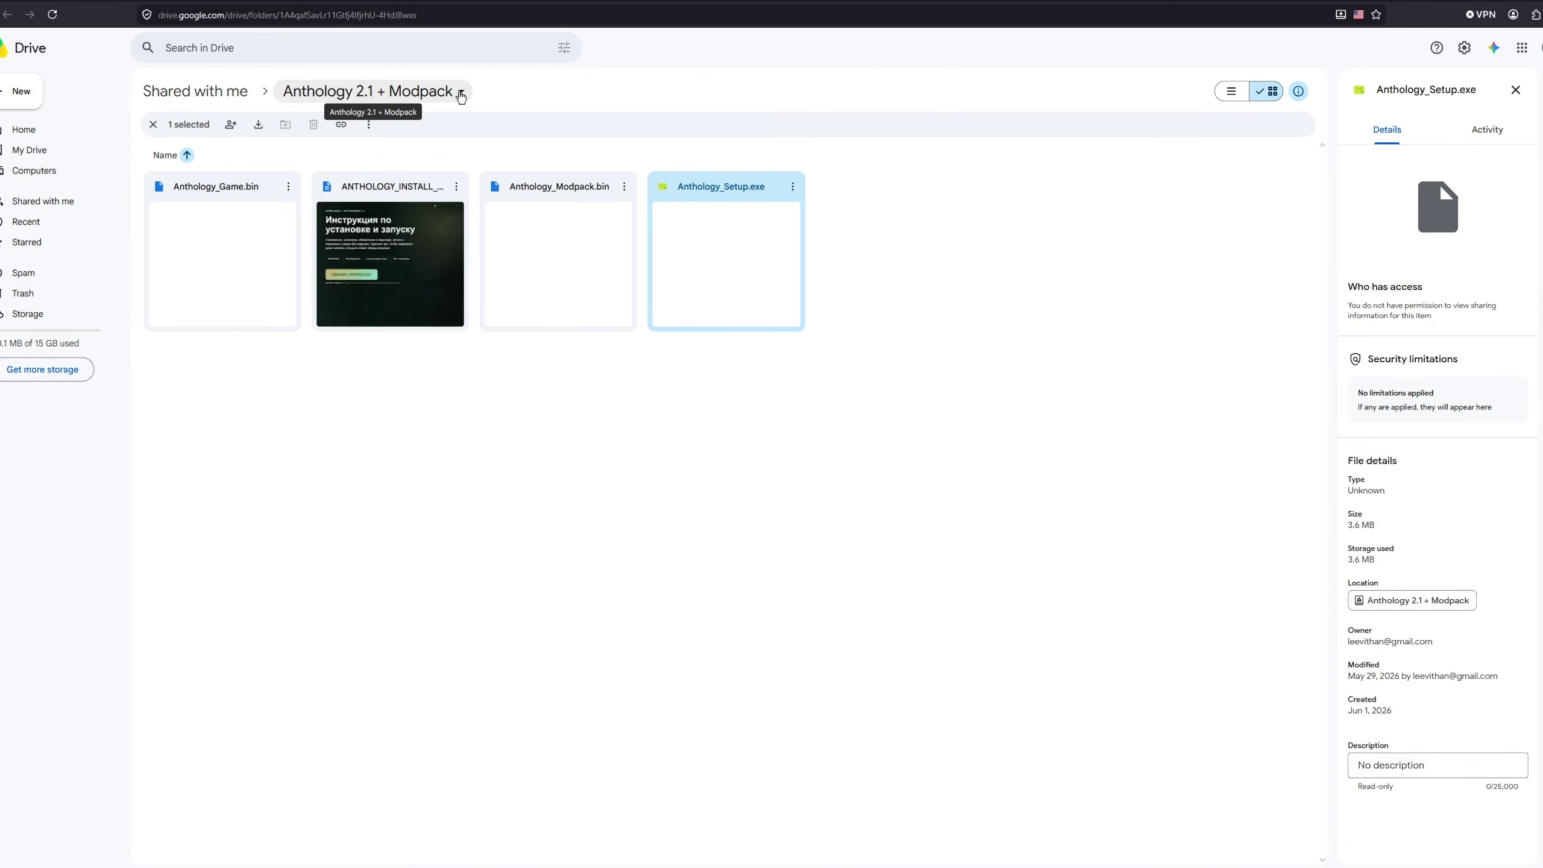
Start downloading the entire Anthology 2.1 + Modpack folder from Google Drive
{"action": "left_click", "coordinate": [461, 94]}
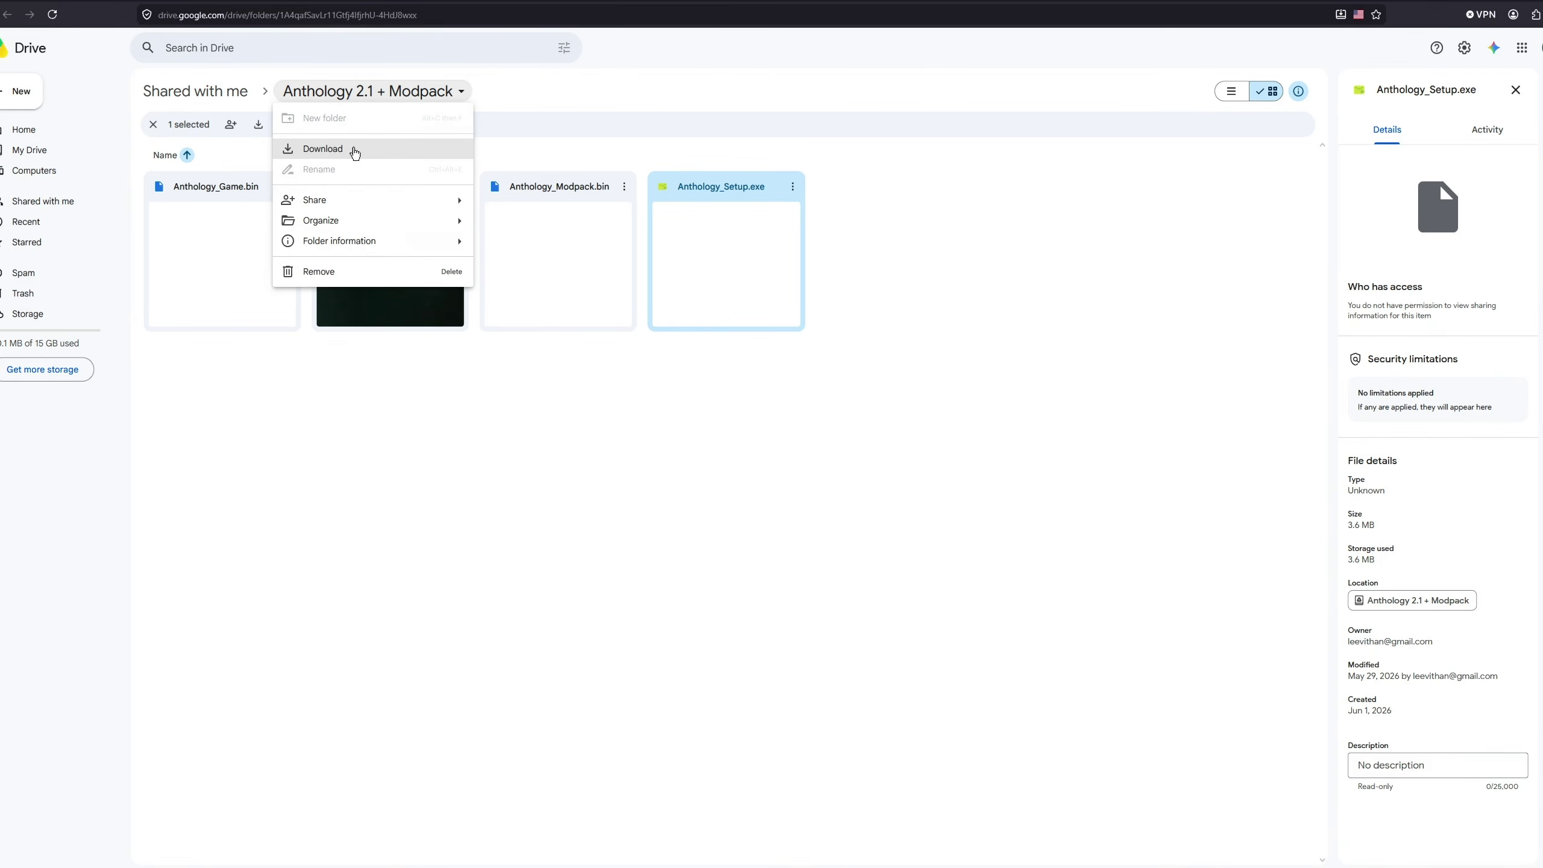
{"action": "left_click", "coordinate": [356, 153]}
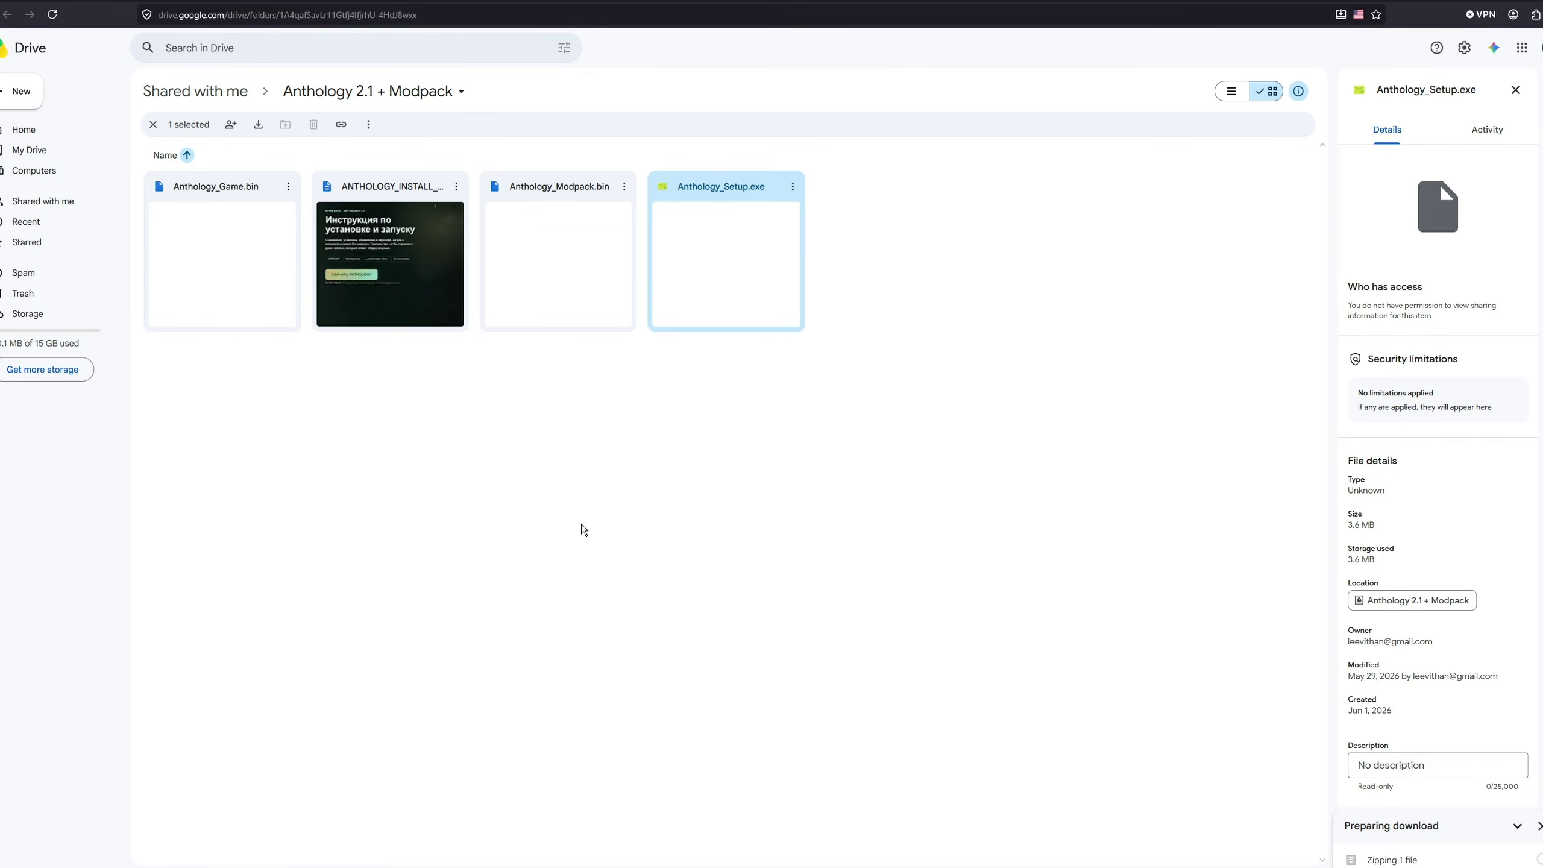
{"action": "left_click", "coordinate": [661, 512]}
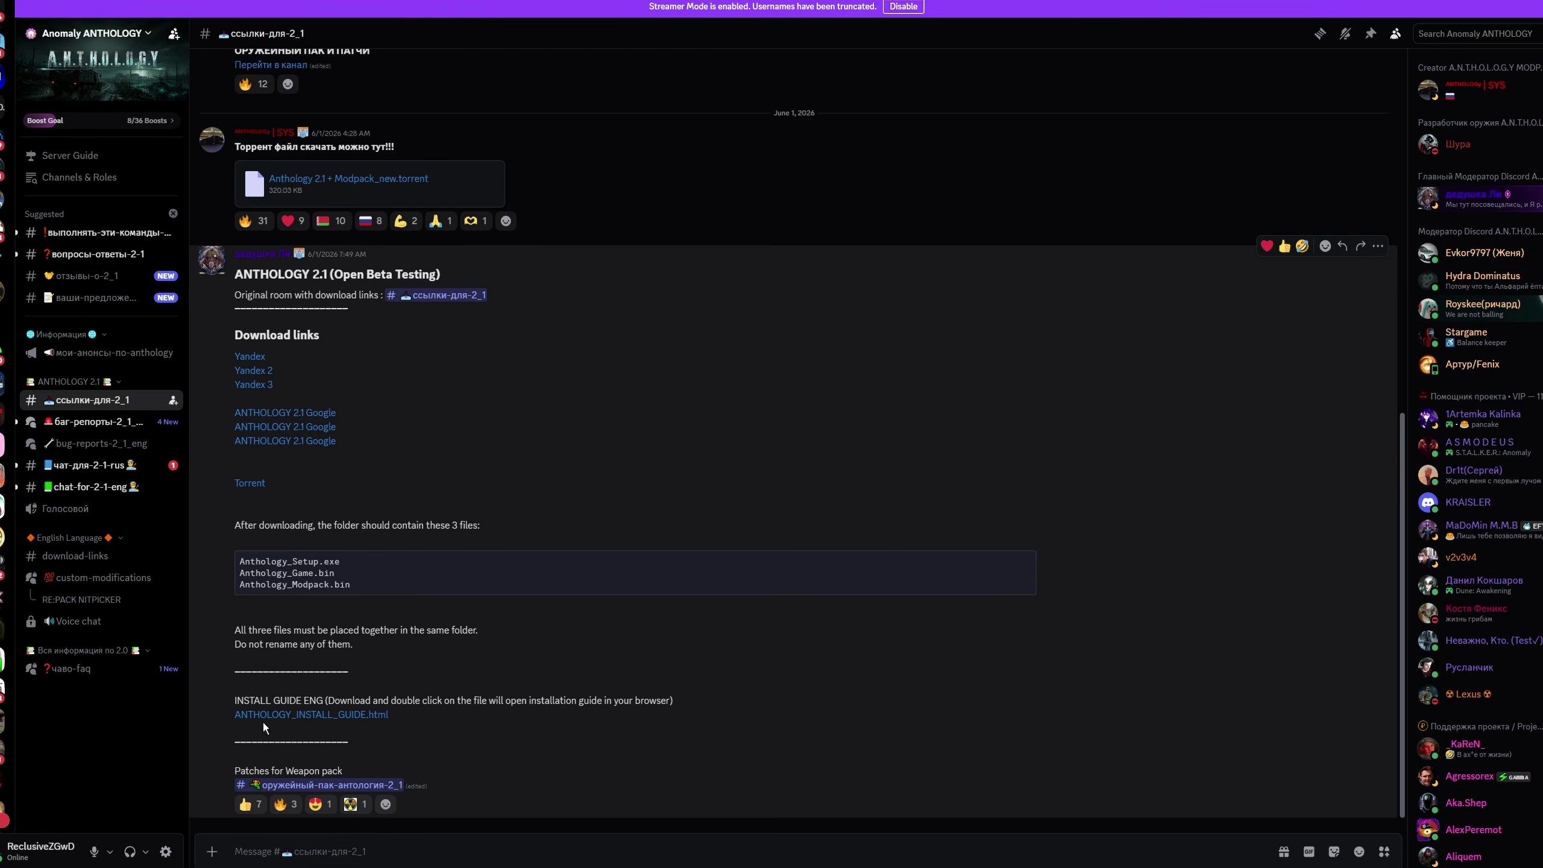
Download the English installation guide, ANTHOLOGY_INSTALL_GUIDE_ENG.html, from the link in the Discord download post
{"action": "left_click", "coordinate": [363, 717]}
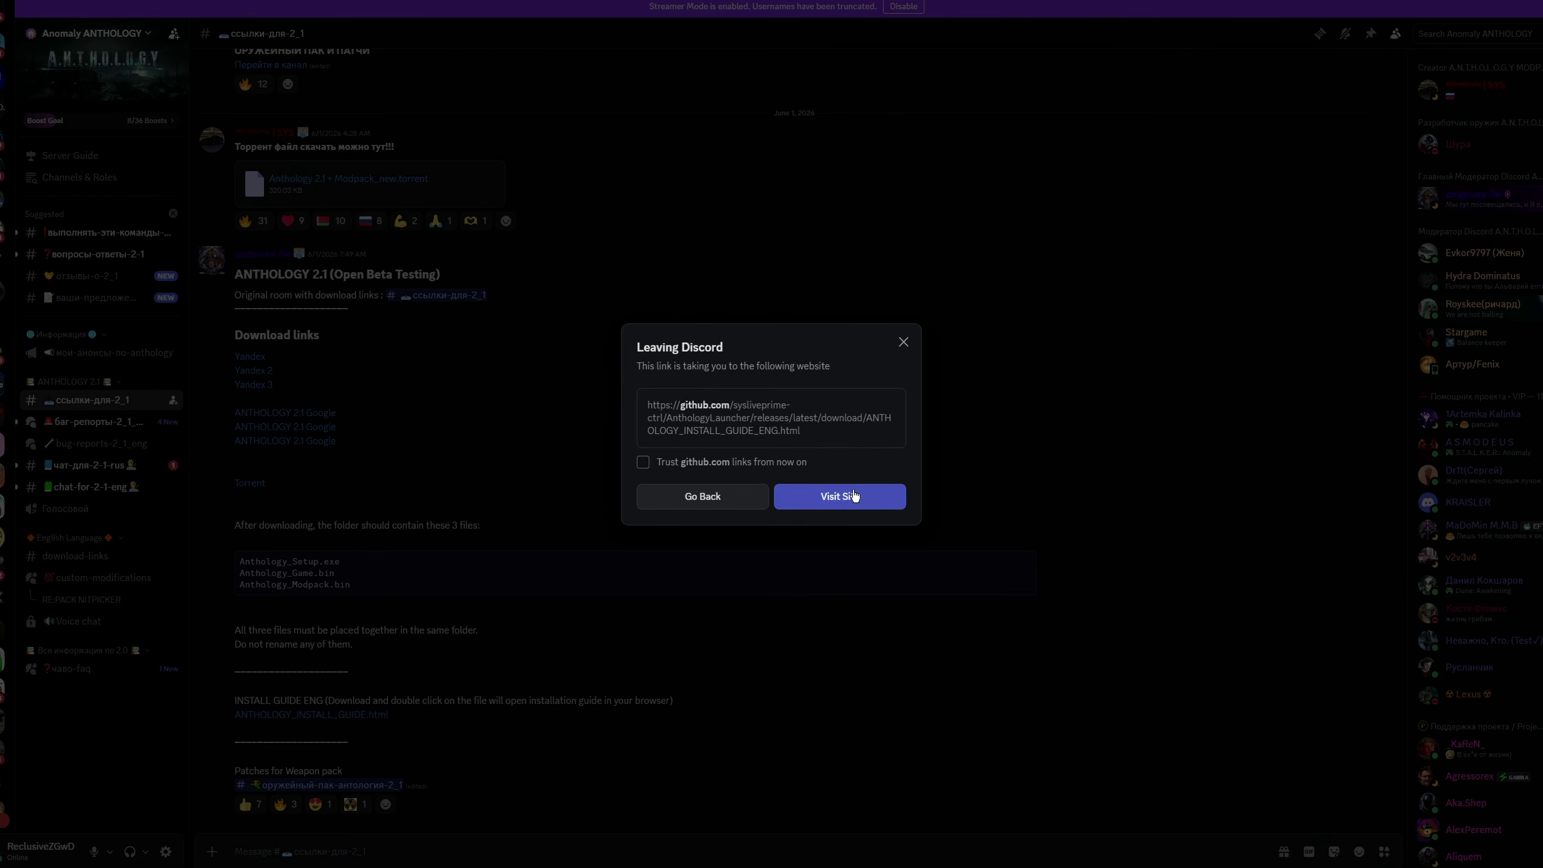
{"action": "left_click", "coordinate": [850, 500]}
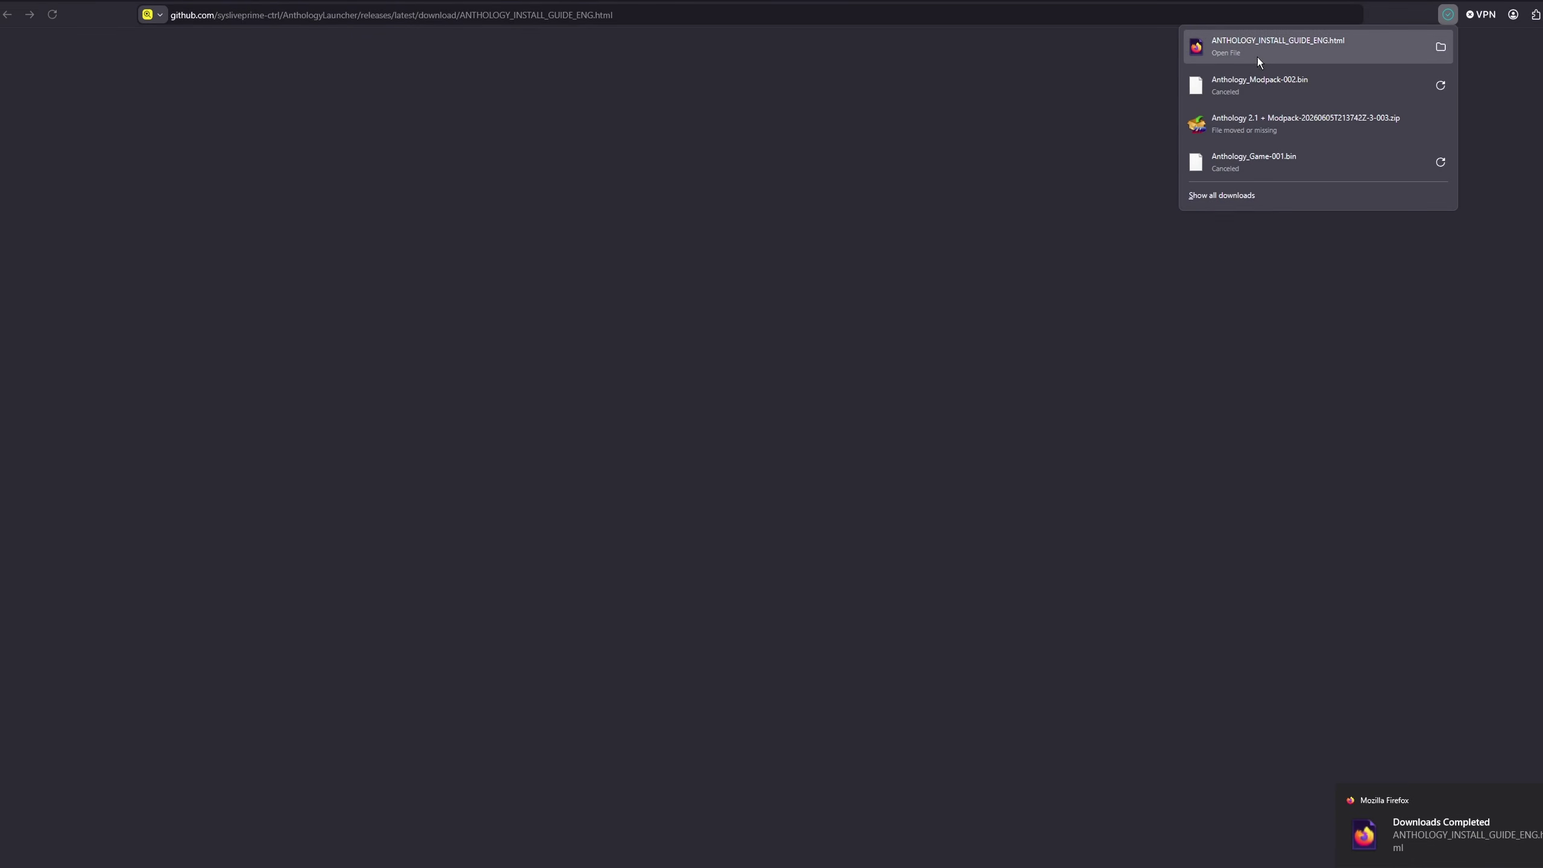
{"action": "left_click", "coordinate": [717, 606]}
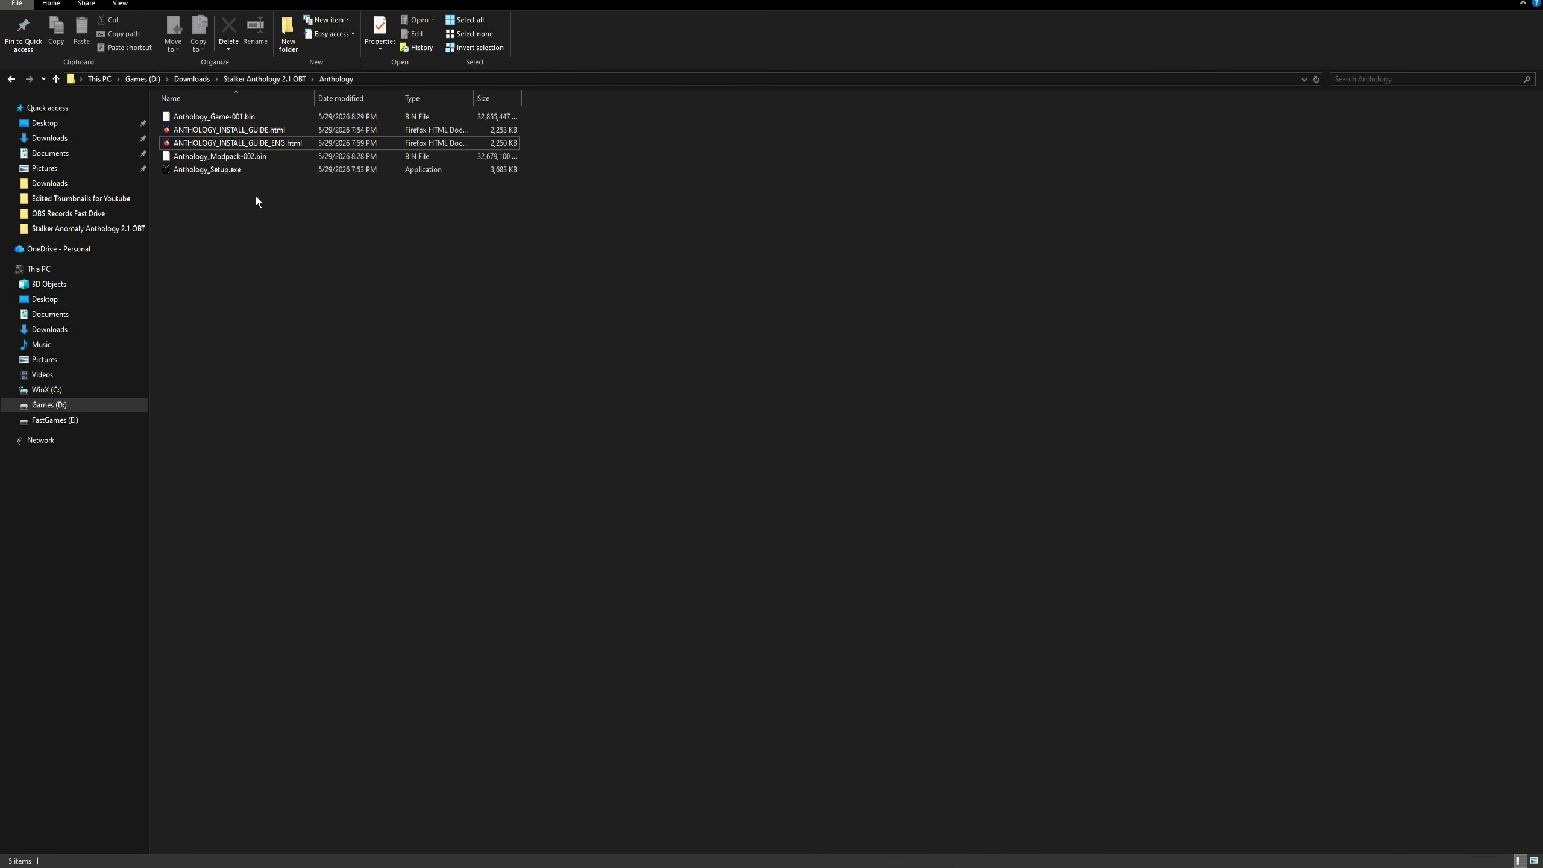
Open ANTHOLOGY_INSTALL_GUIDE_ENG.html and read all its pages, from download placement and installation to launching, errors and the Shortest guide
{"action": "double_click", "coordinate": [284, 143]}
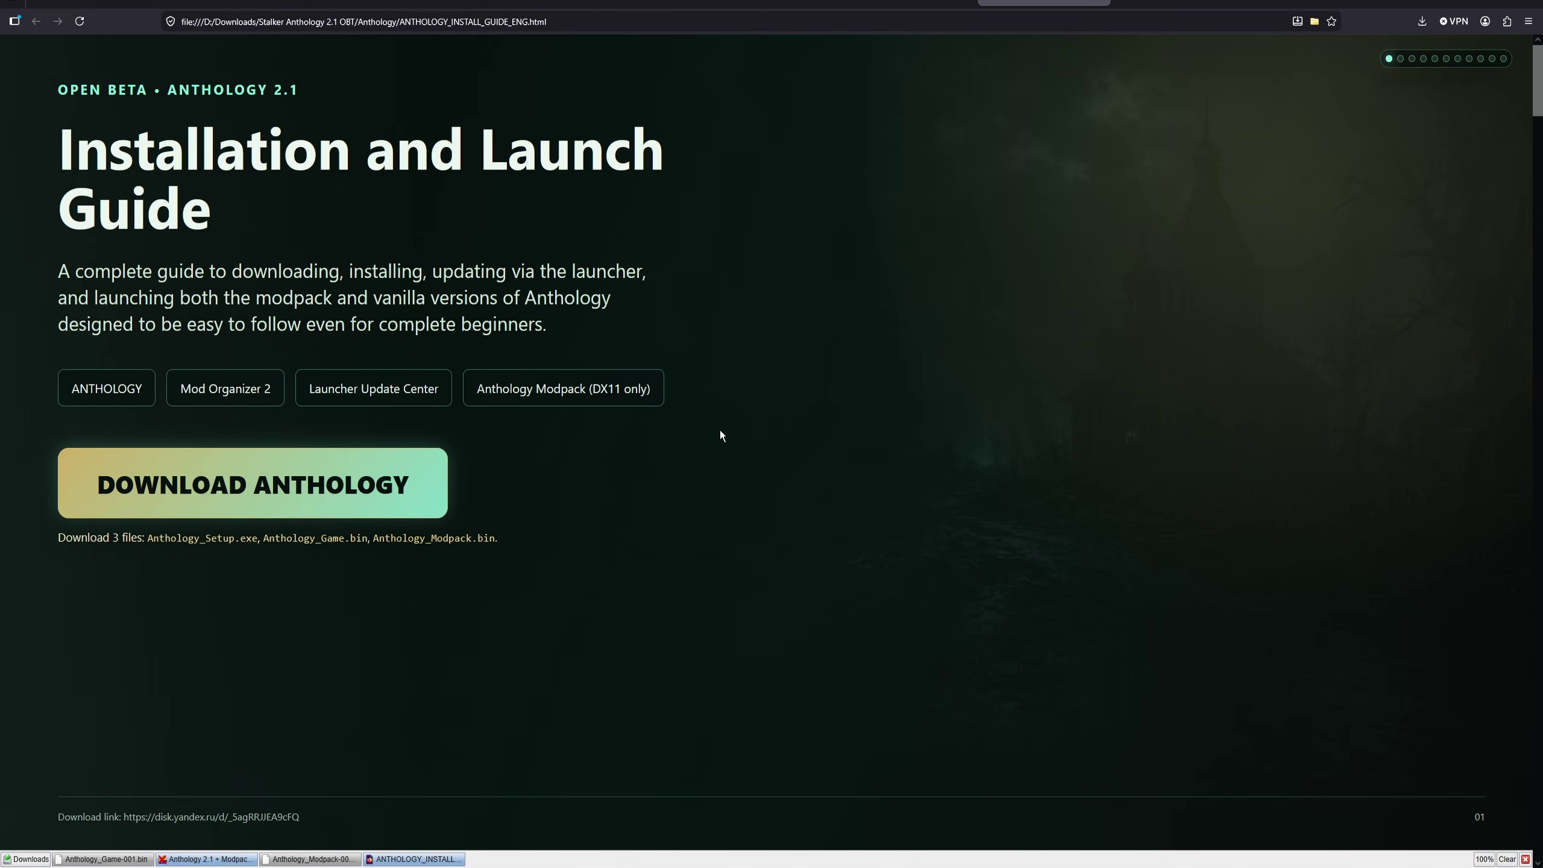
{"action": "left_click", "coordinate": [1401, 59]}
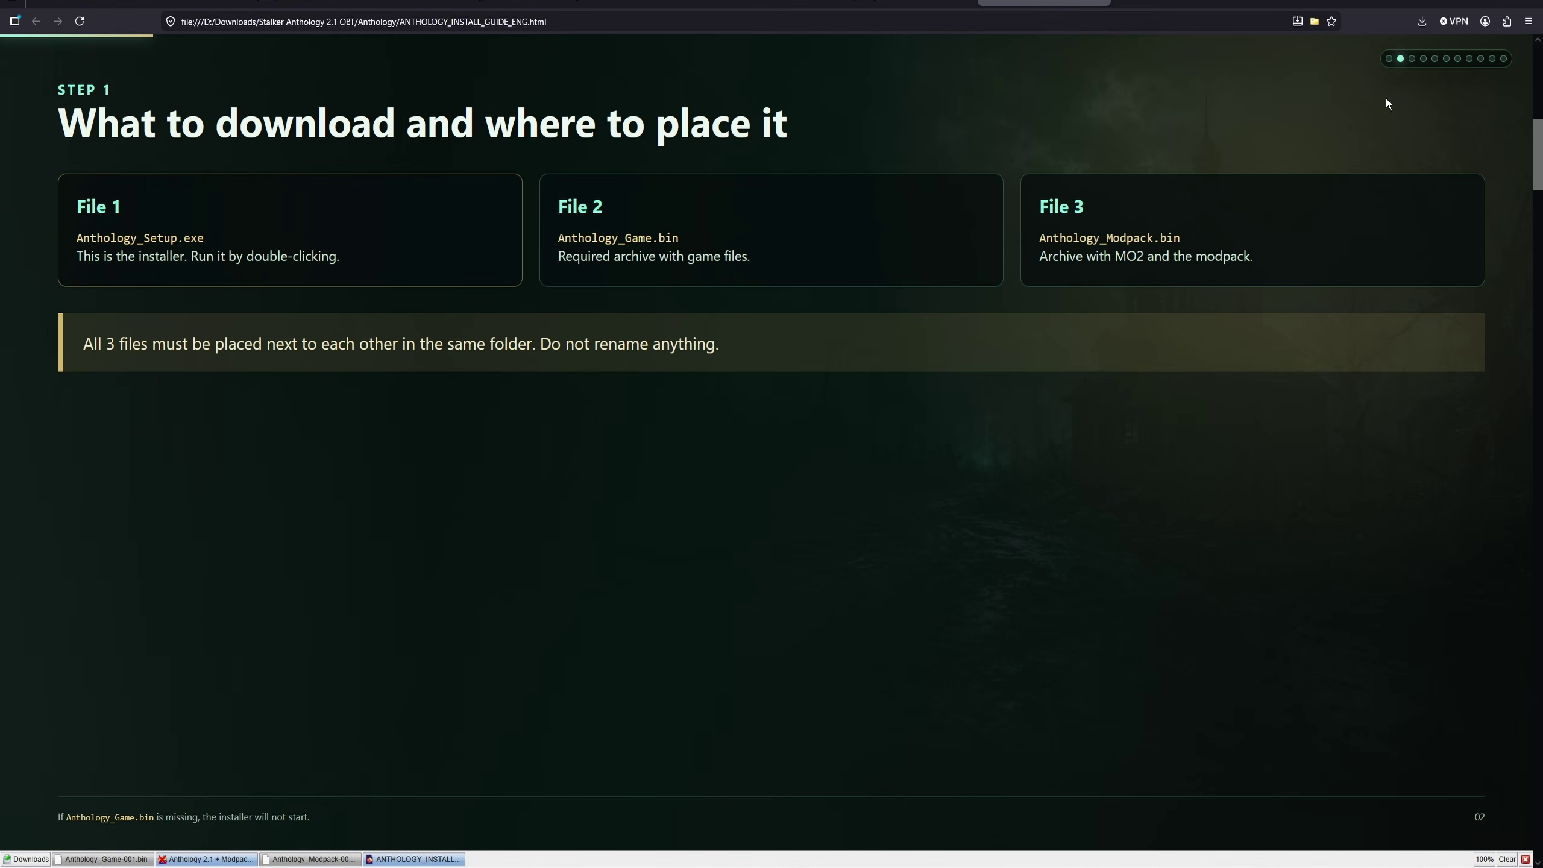
{"action": "left_click", "coordinate": [1410, 59]}
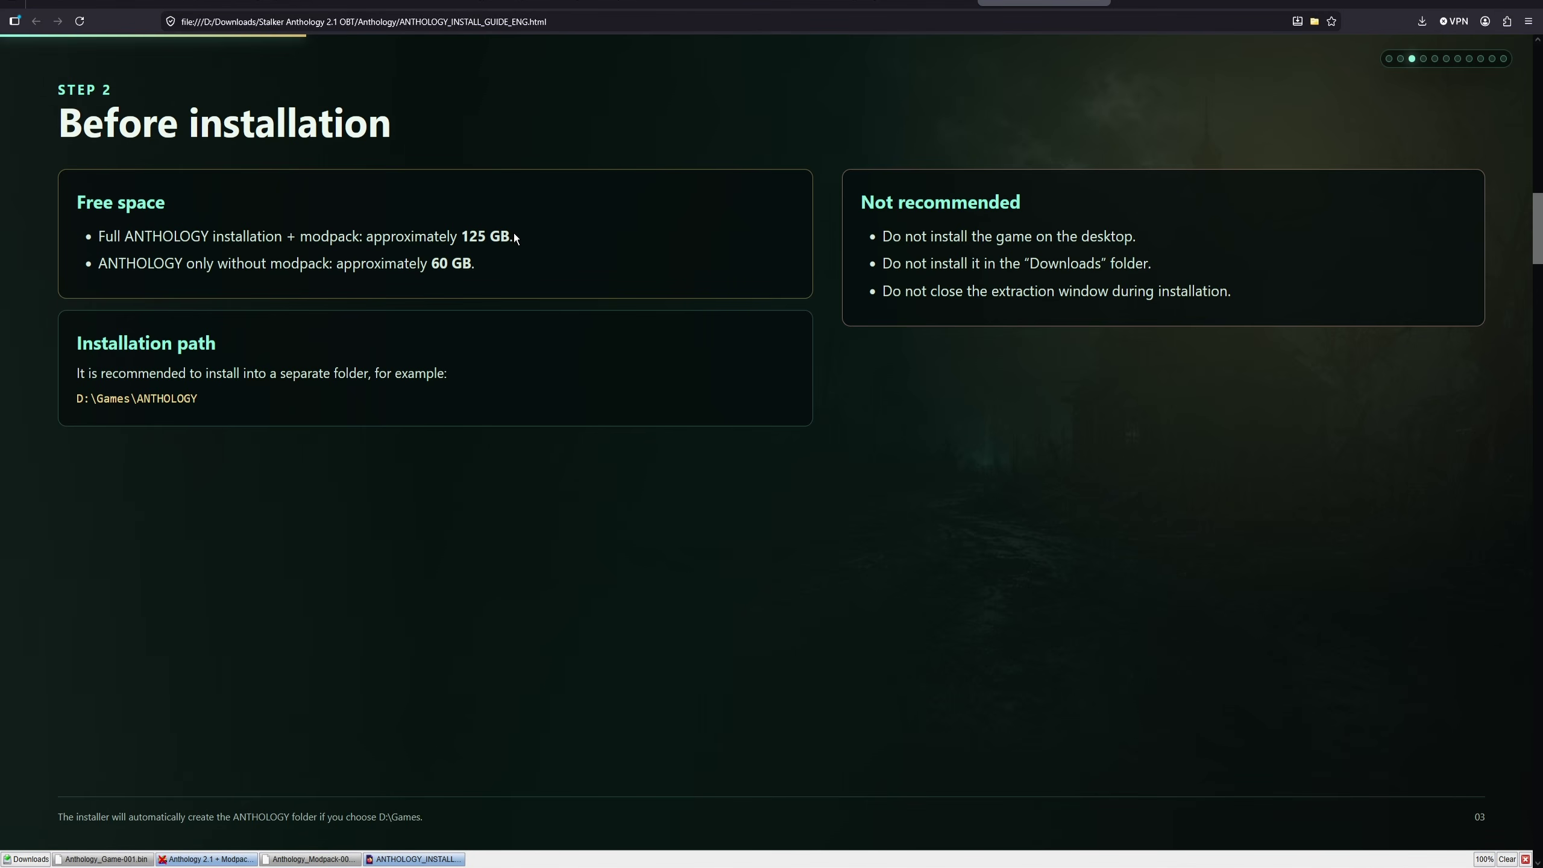
{"action": "left_click", "coordinate": [1424, 61]}
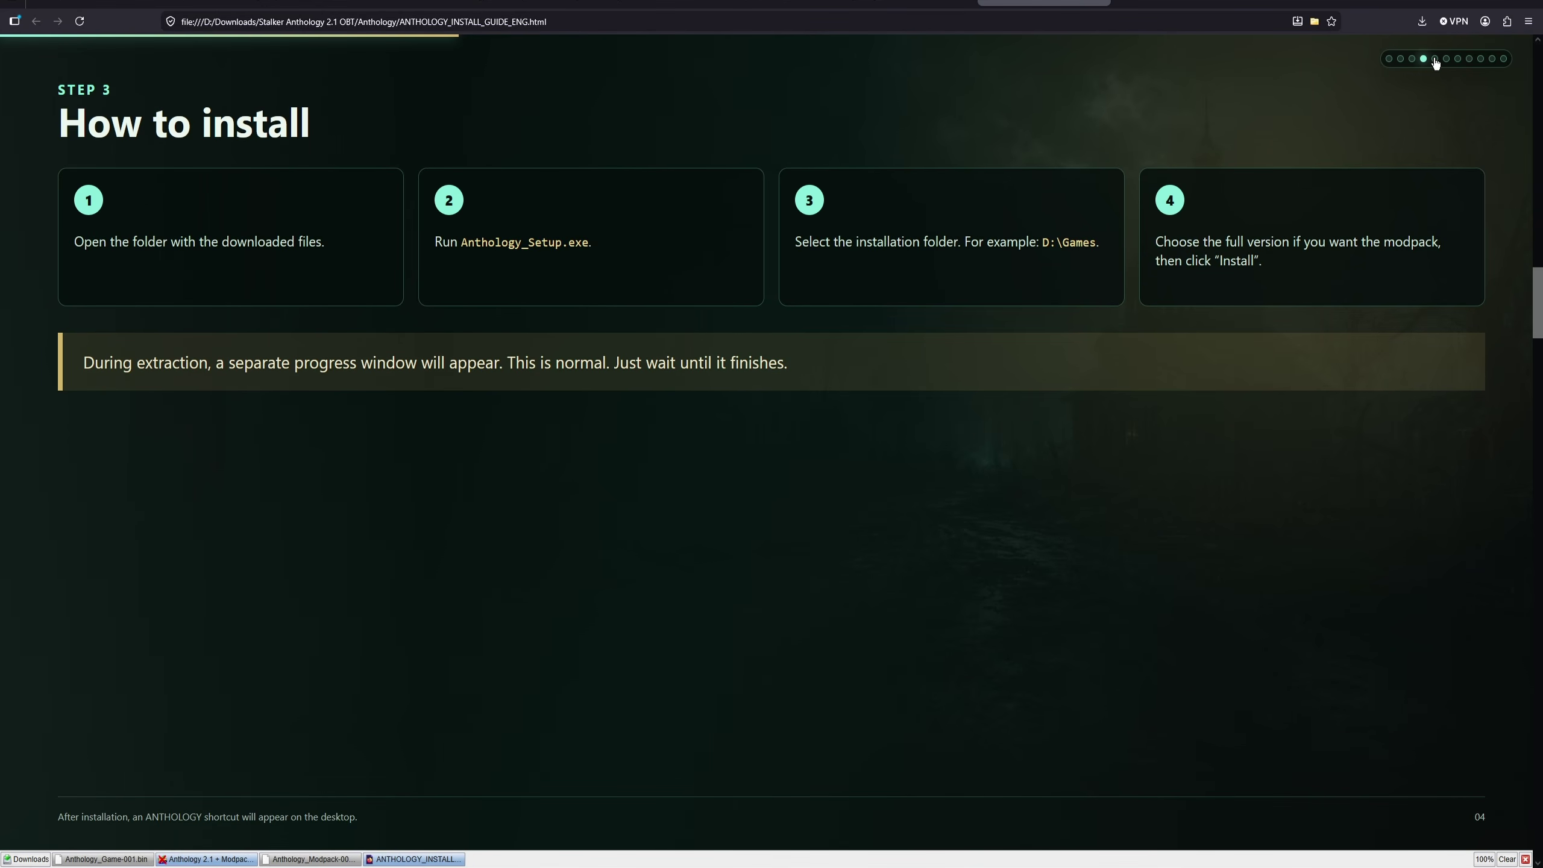
{"action": "left_click", "coordinate": [1435, 59]}
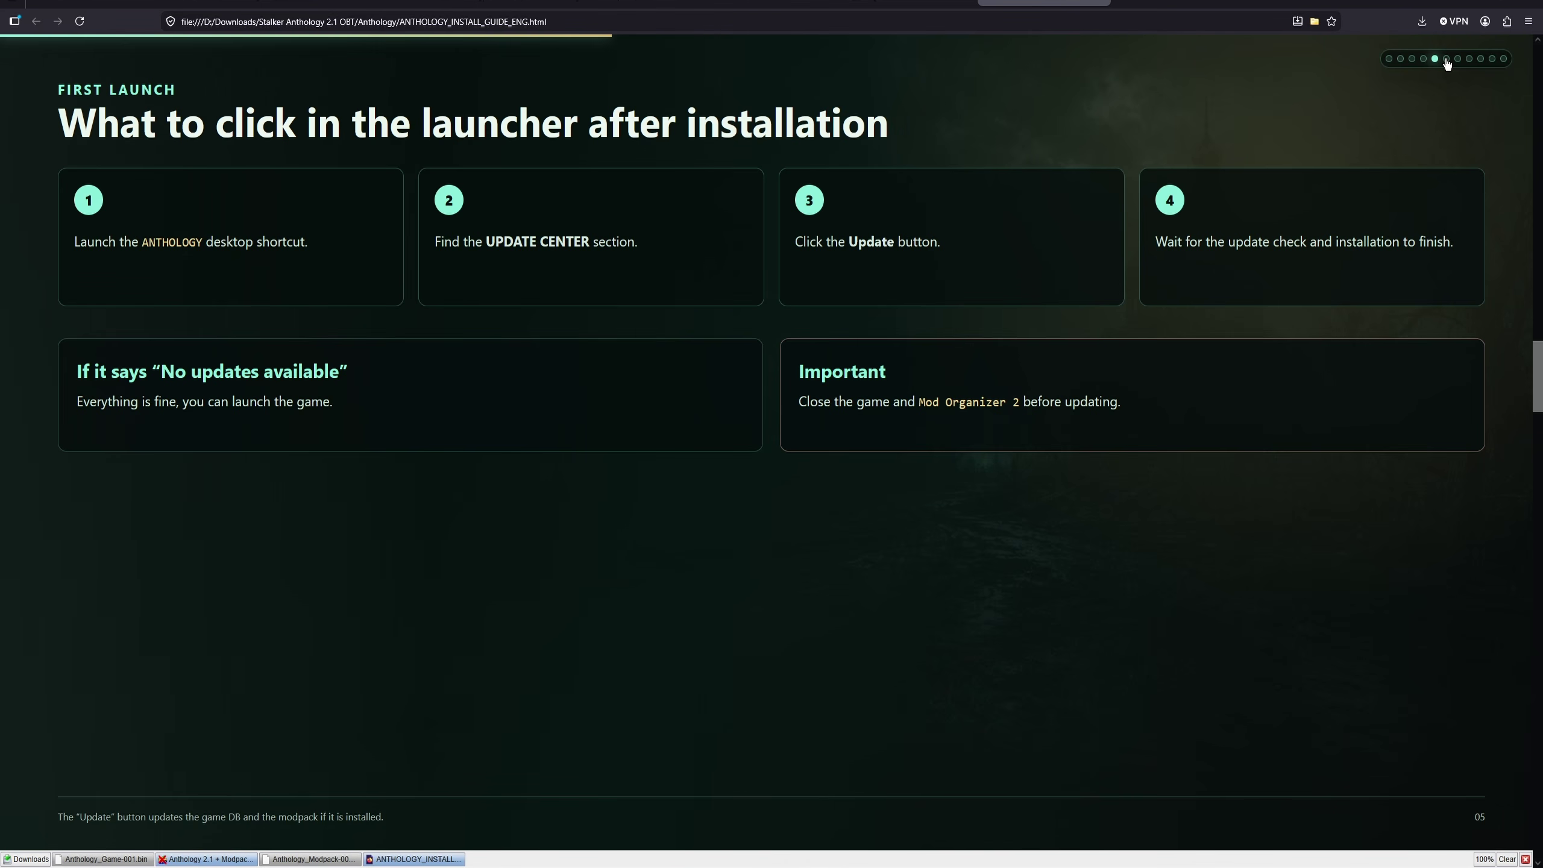
{"action": "left_click", "coordinate": [1445, 59]}
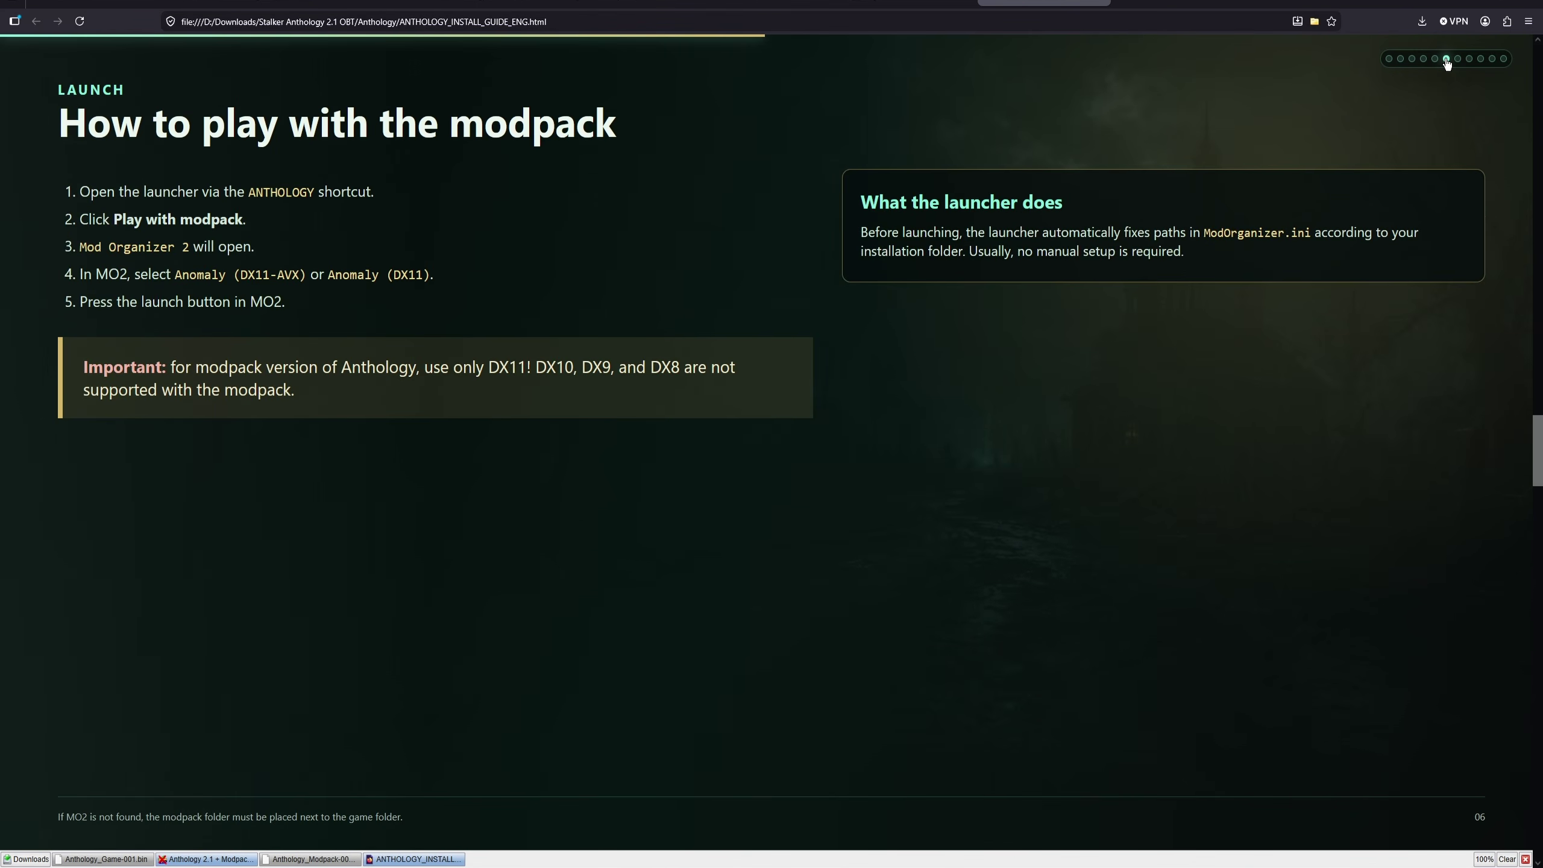
{"action": "left_click", "coordinate": [1457, 60]}
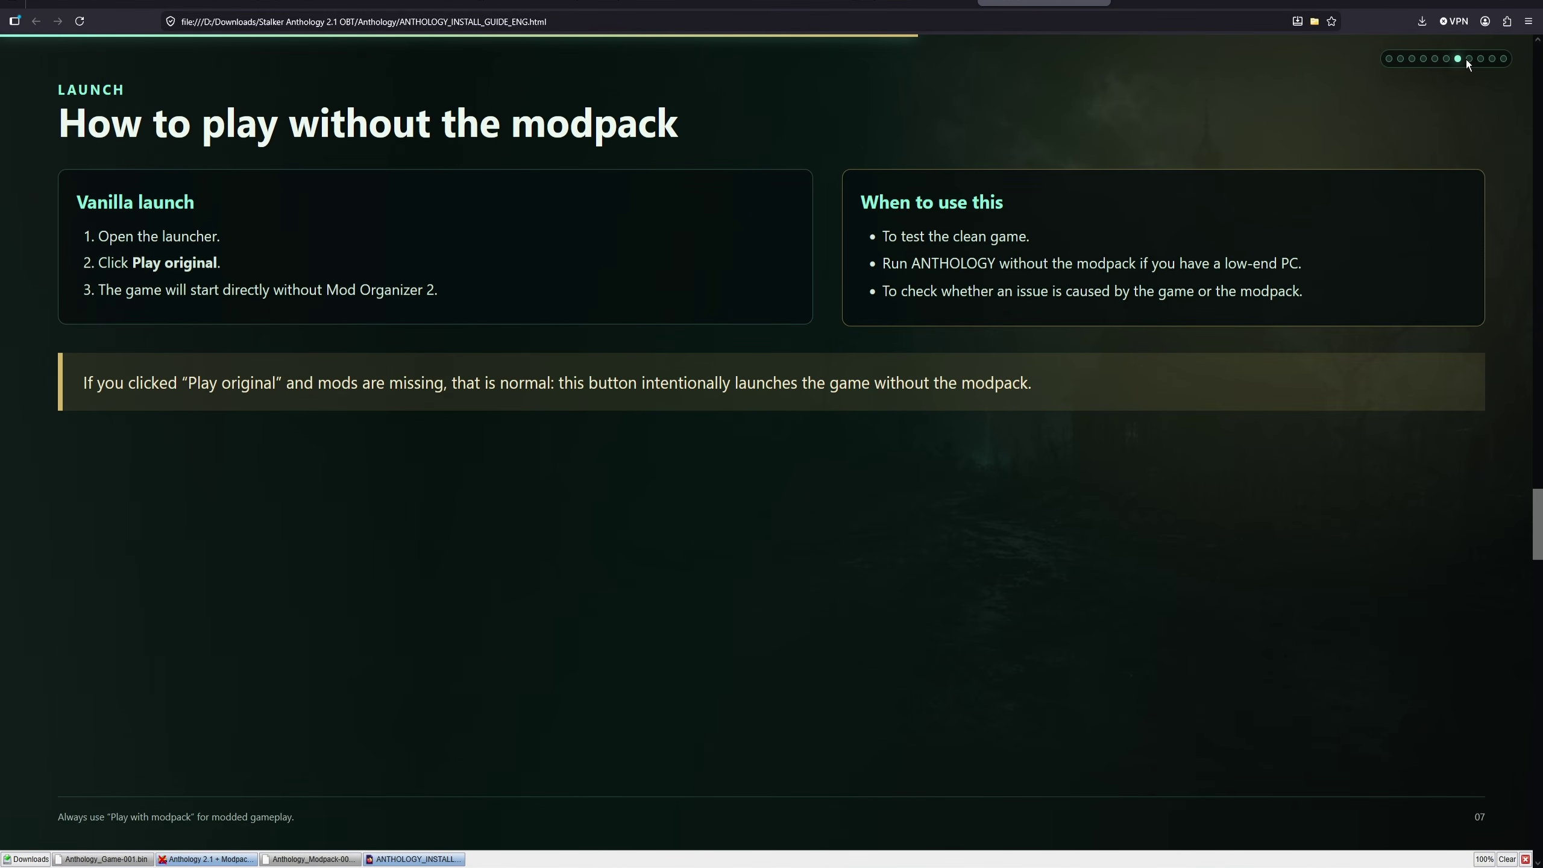
{"action": "left_click", "coordinate": [1468, 60]}
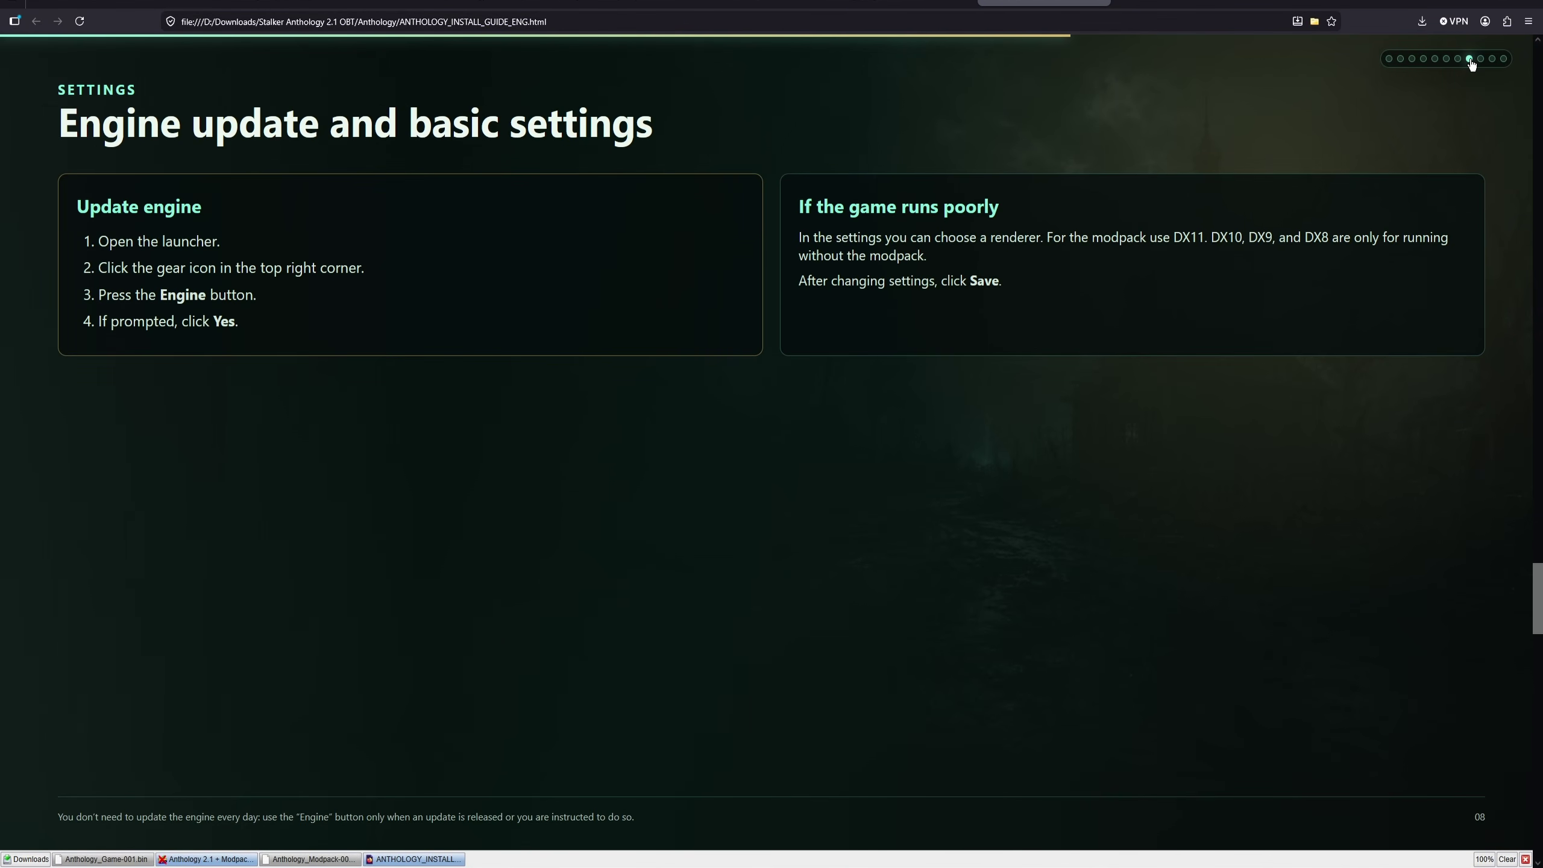
{"action": "left_click", "coordinate": [1481, 59]}
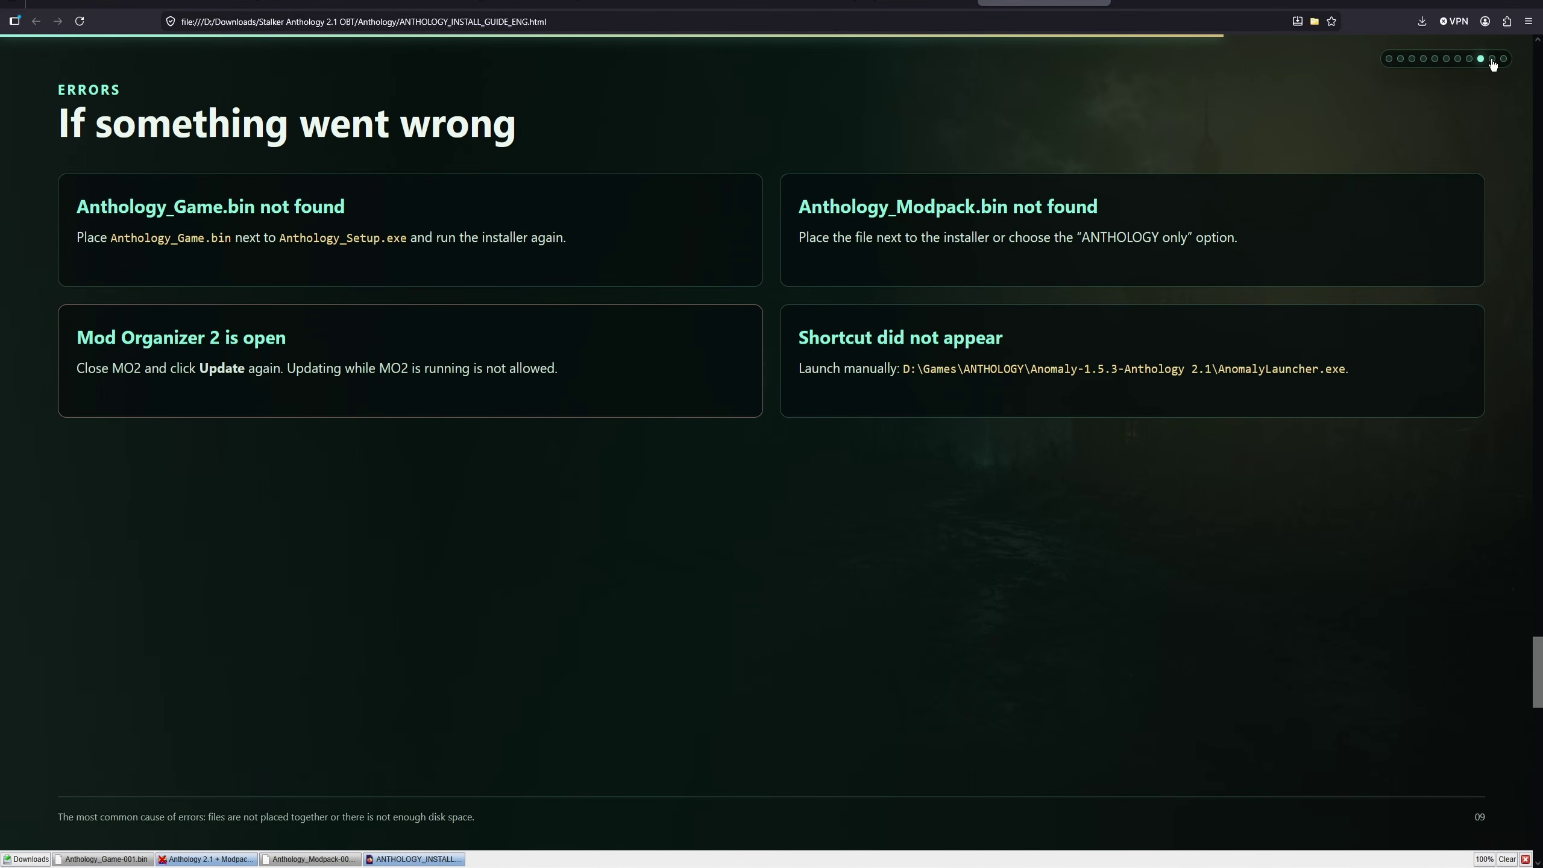
{"action": "left_click", "coordinate": [1492, 60]}
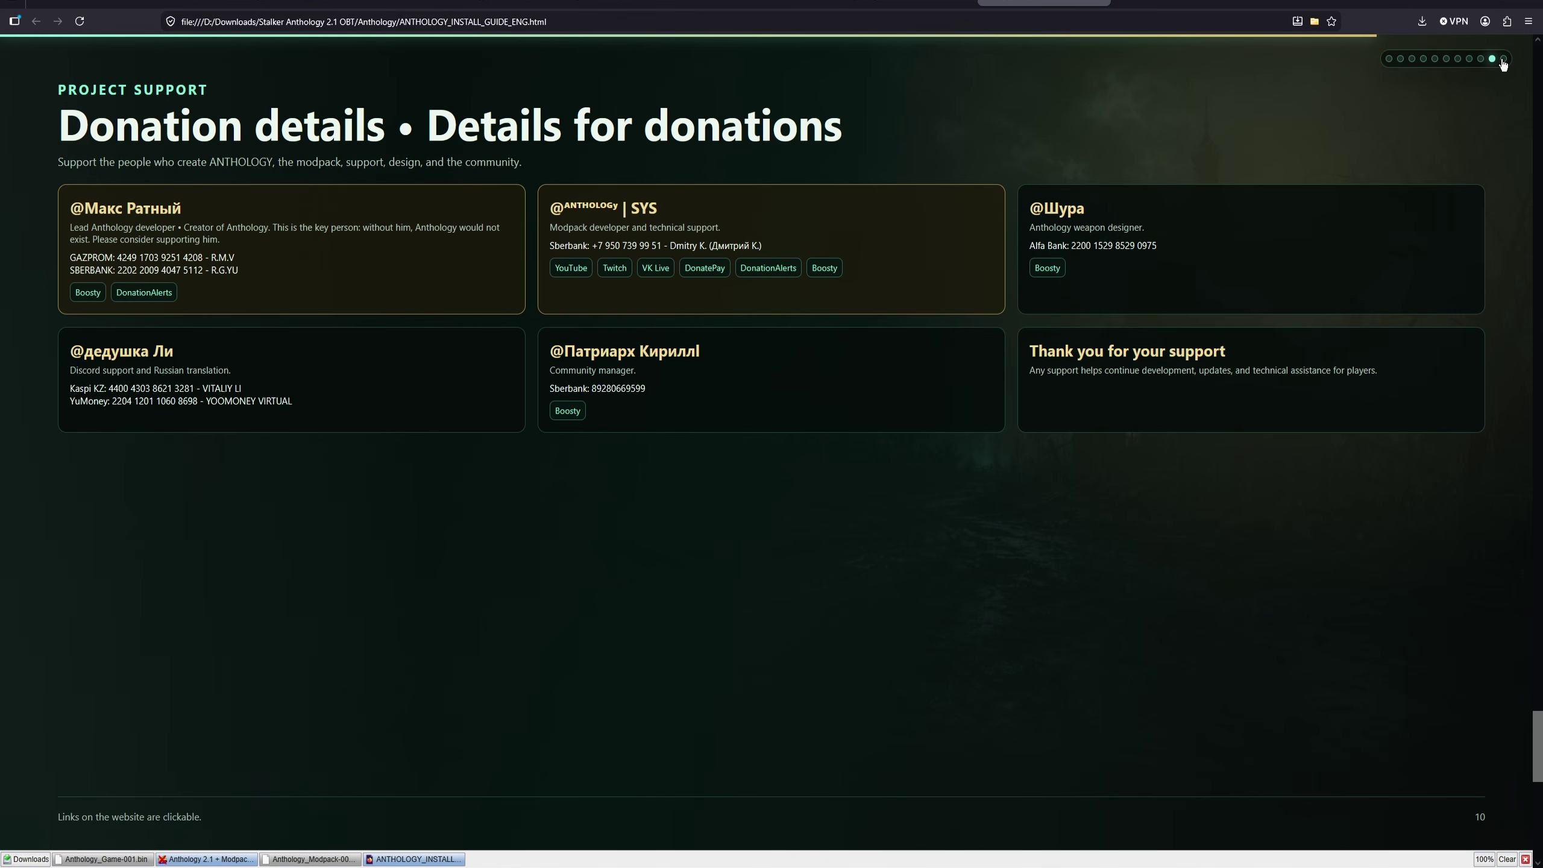
{"action": "left_click", "coordinate": [1502, 59]}
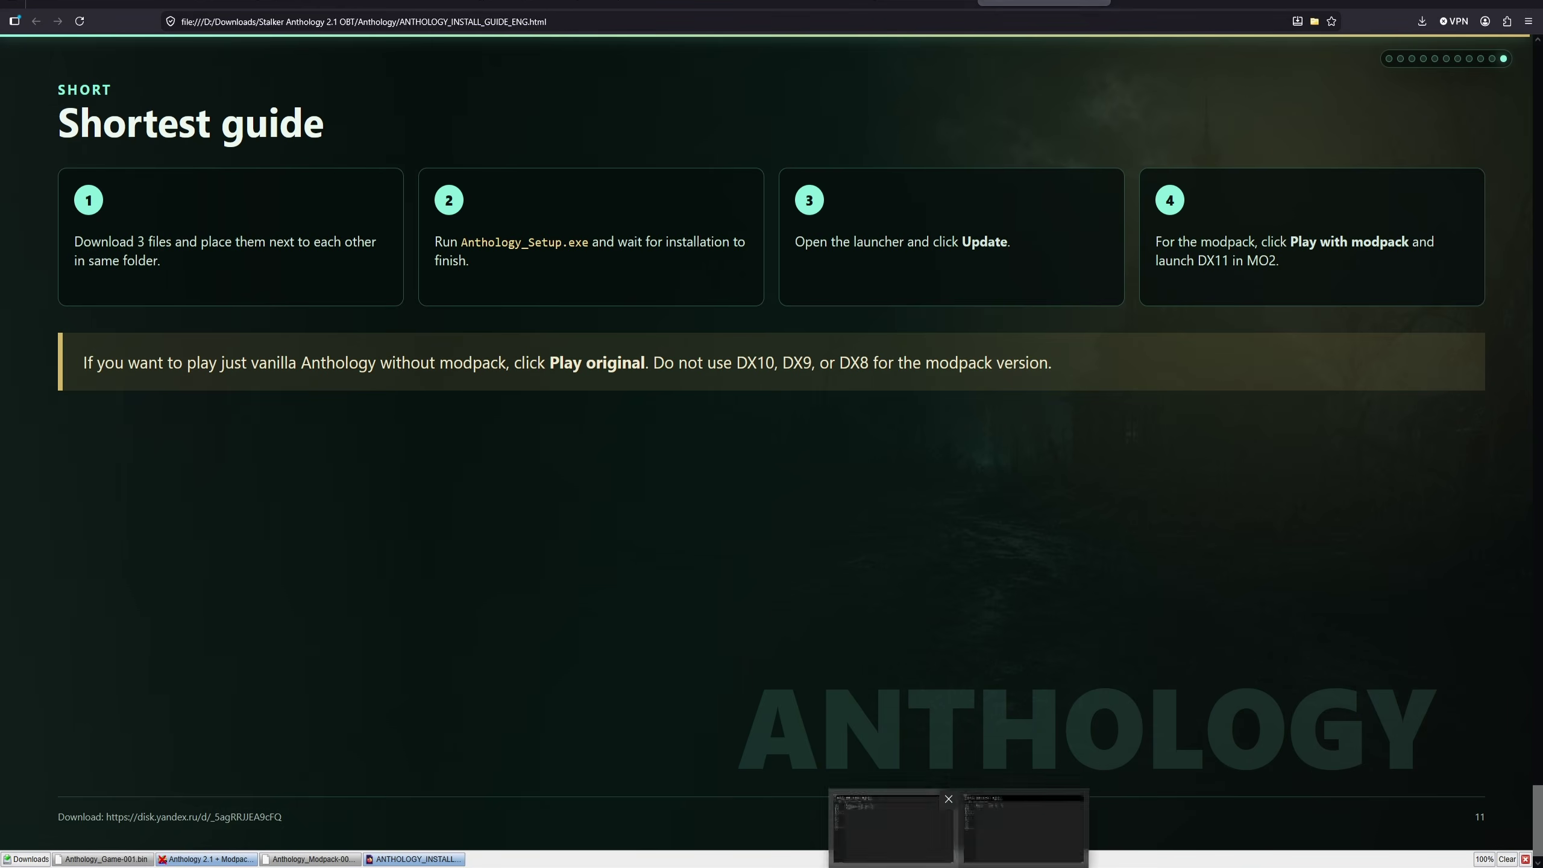
Return to the downloaded Anthology folder in File Explorer and rename Anthology_Game-001.bin as Anthology_Game.bin
{"action": "left_click", "coordinate": [905, 826]}
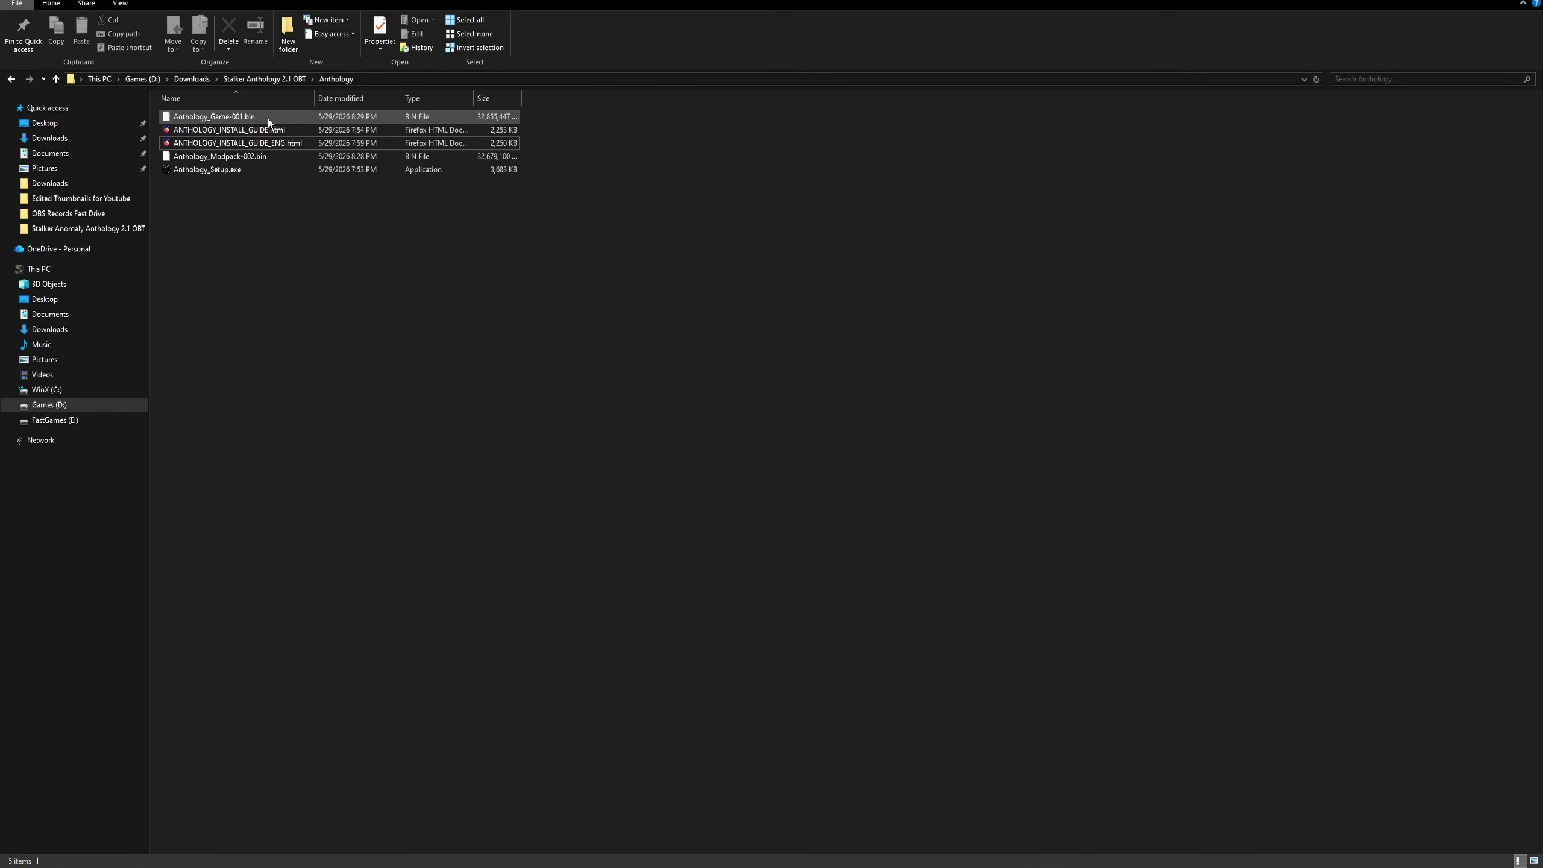
{"action": "mouse_move", "coordinate": [267, 119]}
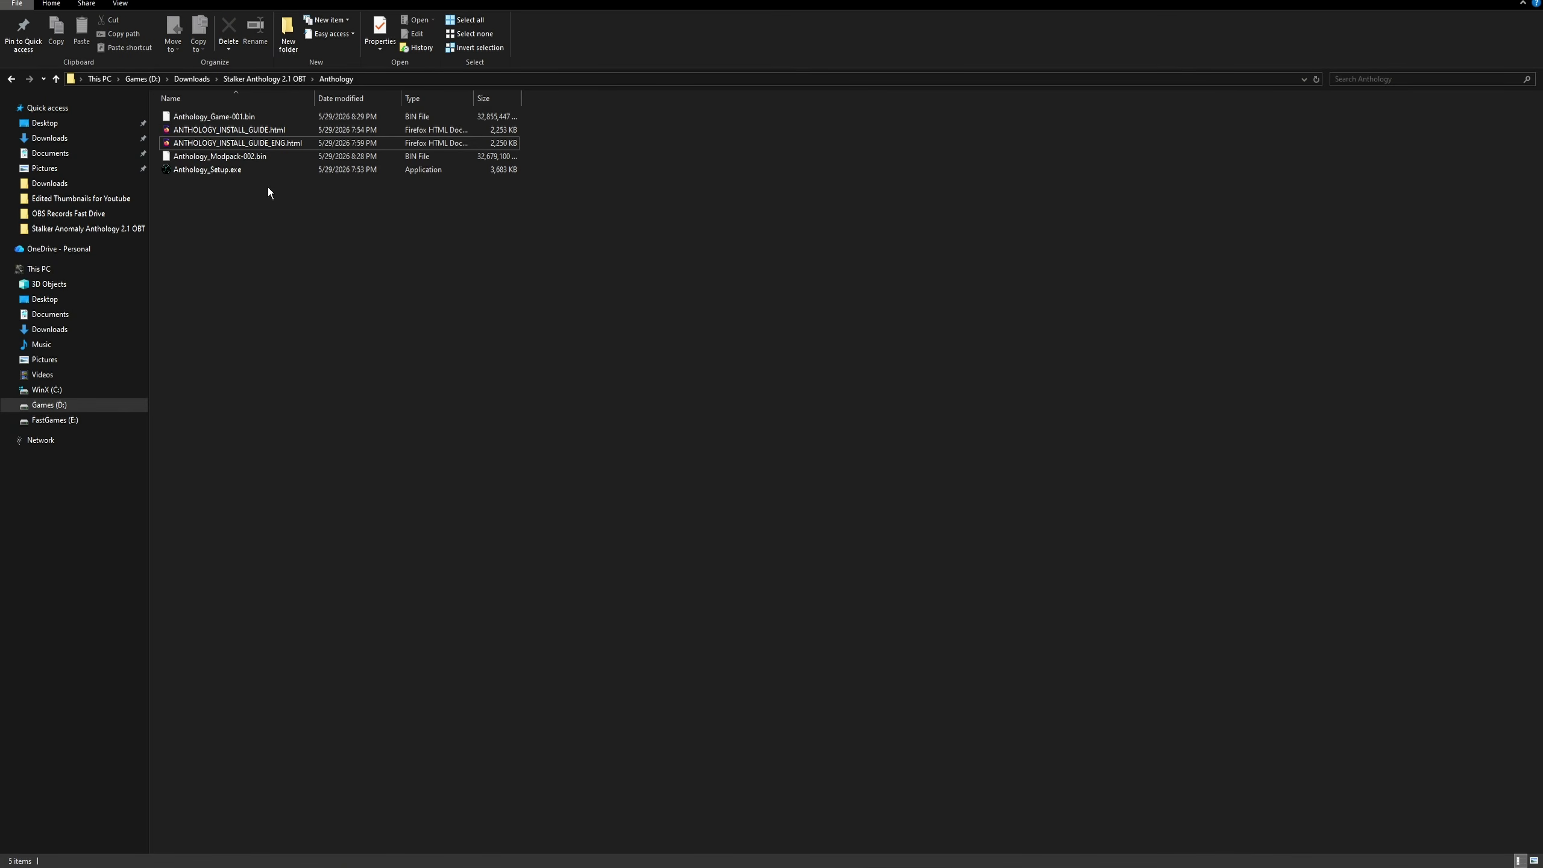
{"action": "right_click", "coordinate": [269, 120]}
{"action": "key", "text": "Escape"}
{"action": "right_click", "coordinate": [232, 125]}
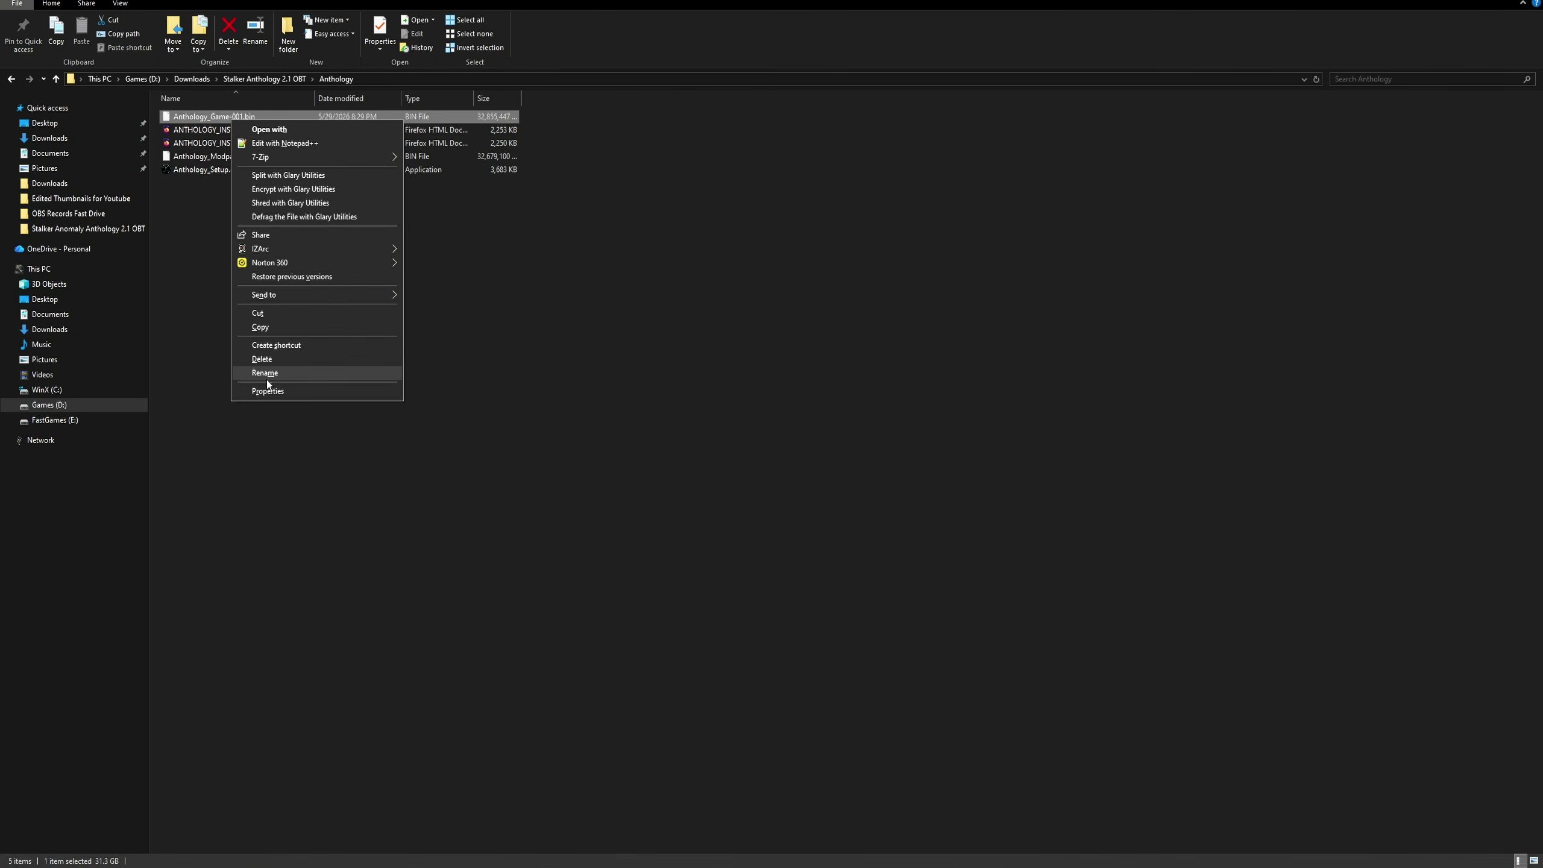
{"action": "left_click", "coordinate": [258, 372]}
{"action": "left_click", "coordinate": [230, 118]}
{"action": "left_click_drag", "start_coordinate": [230, 117], "coordinate": [239, 118]}
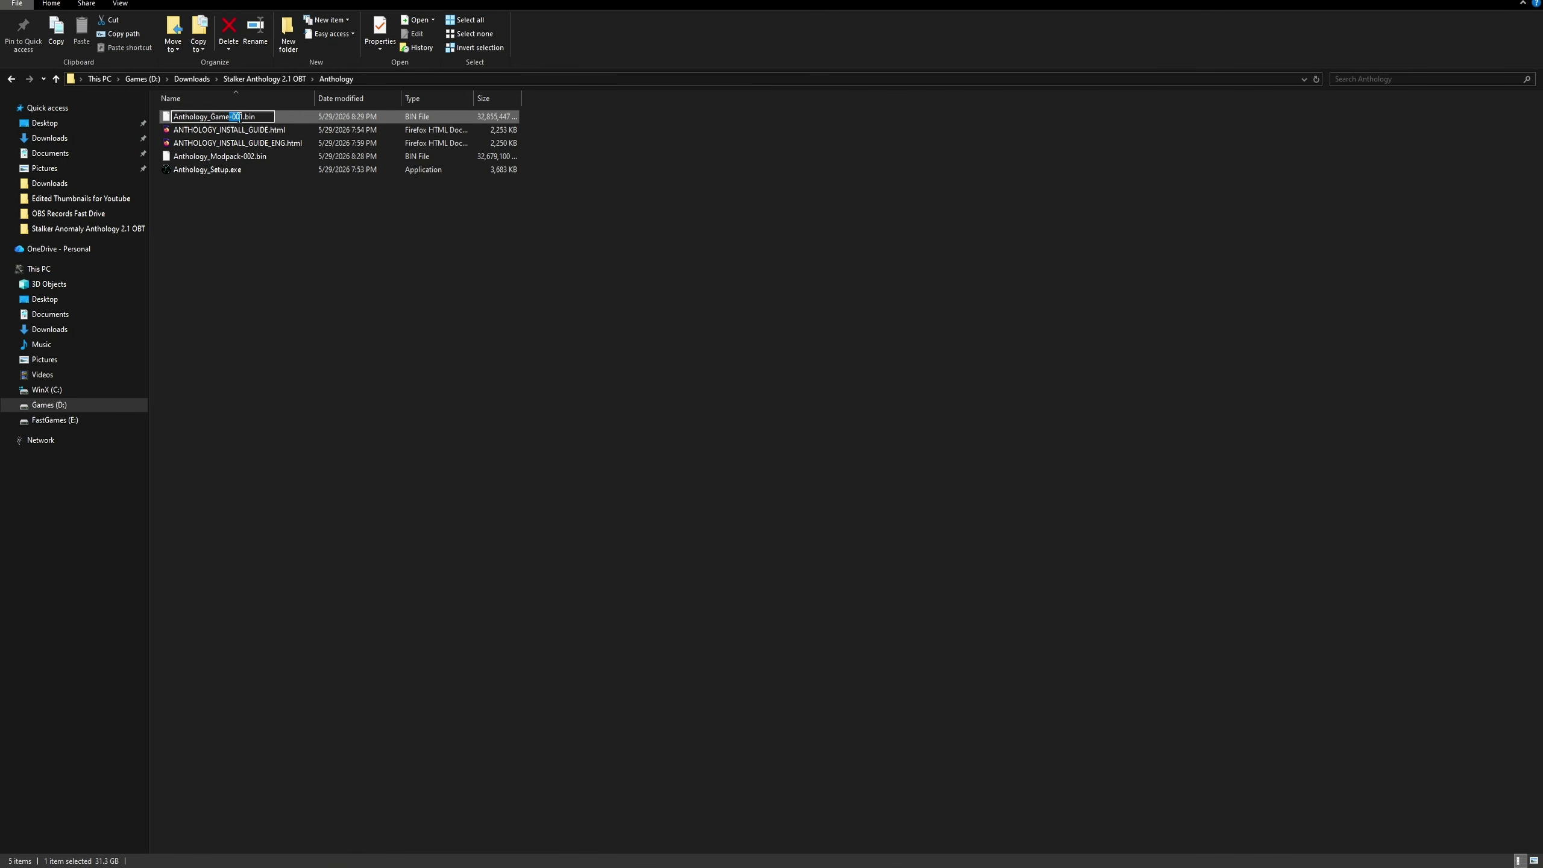
{"action": "key", "text": "BackSpace"}
{"action": "key", "text": "Return"}
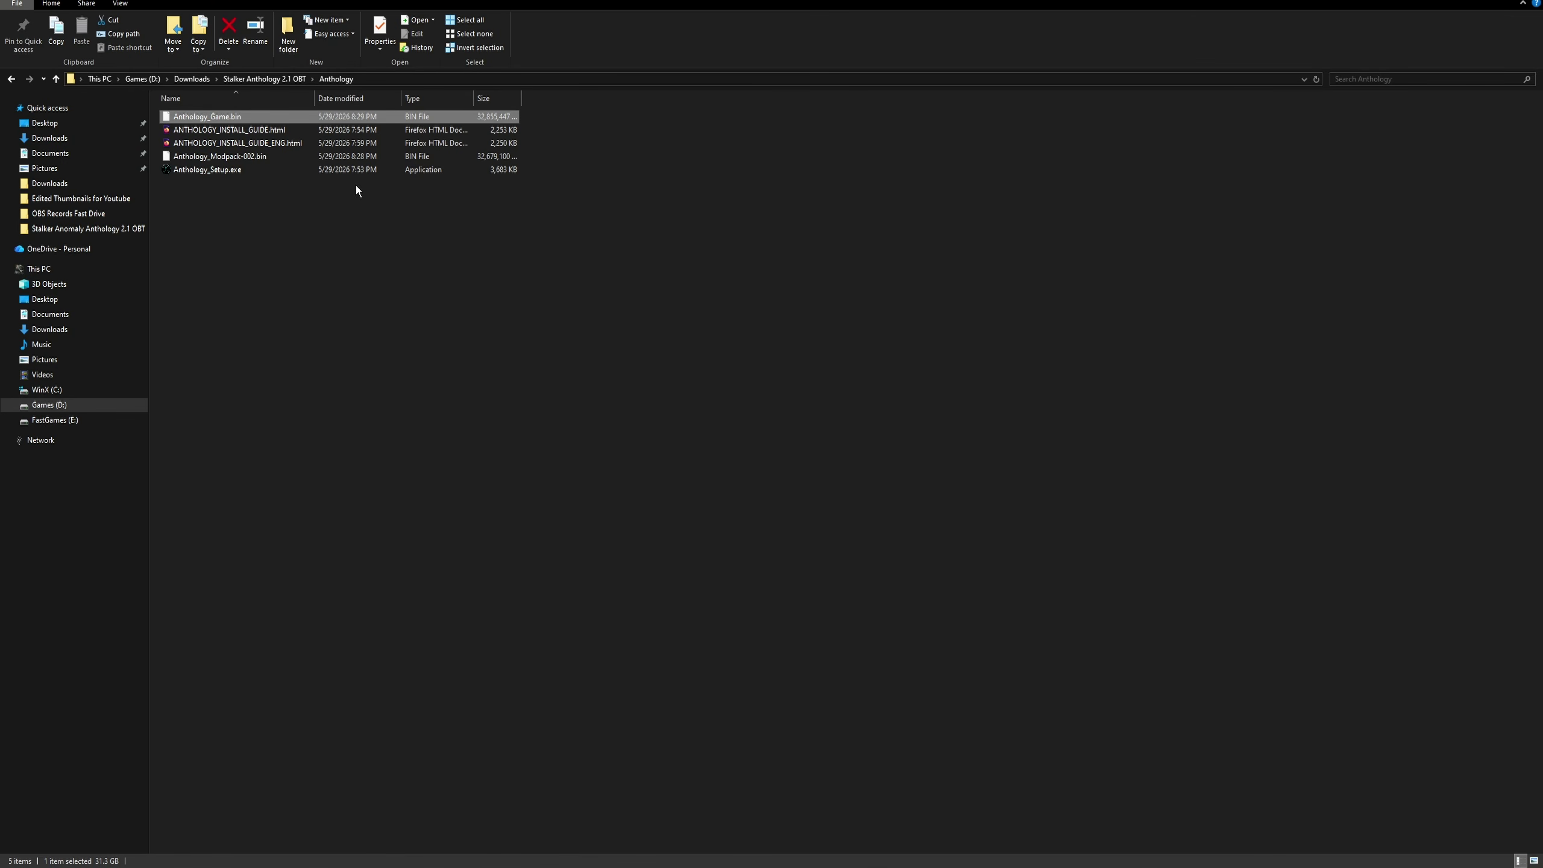
Rename Anthology_Modpack-002.bin as Anthology_Modpack.bin by removing its number suffix
{"action": "left_click", "coordinate": [232, 154]}
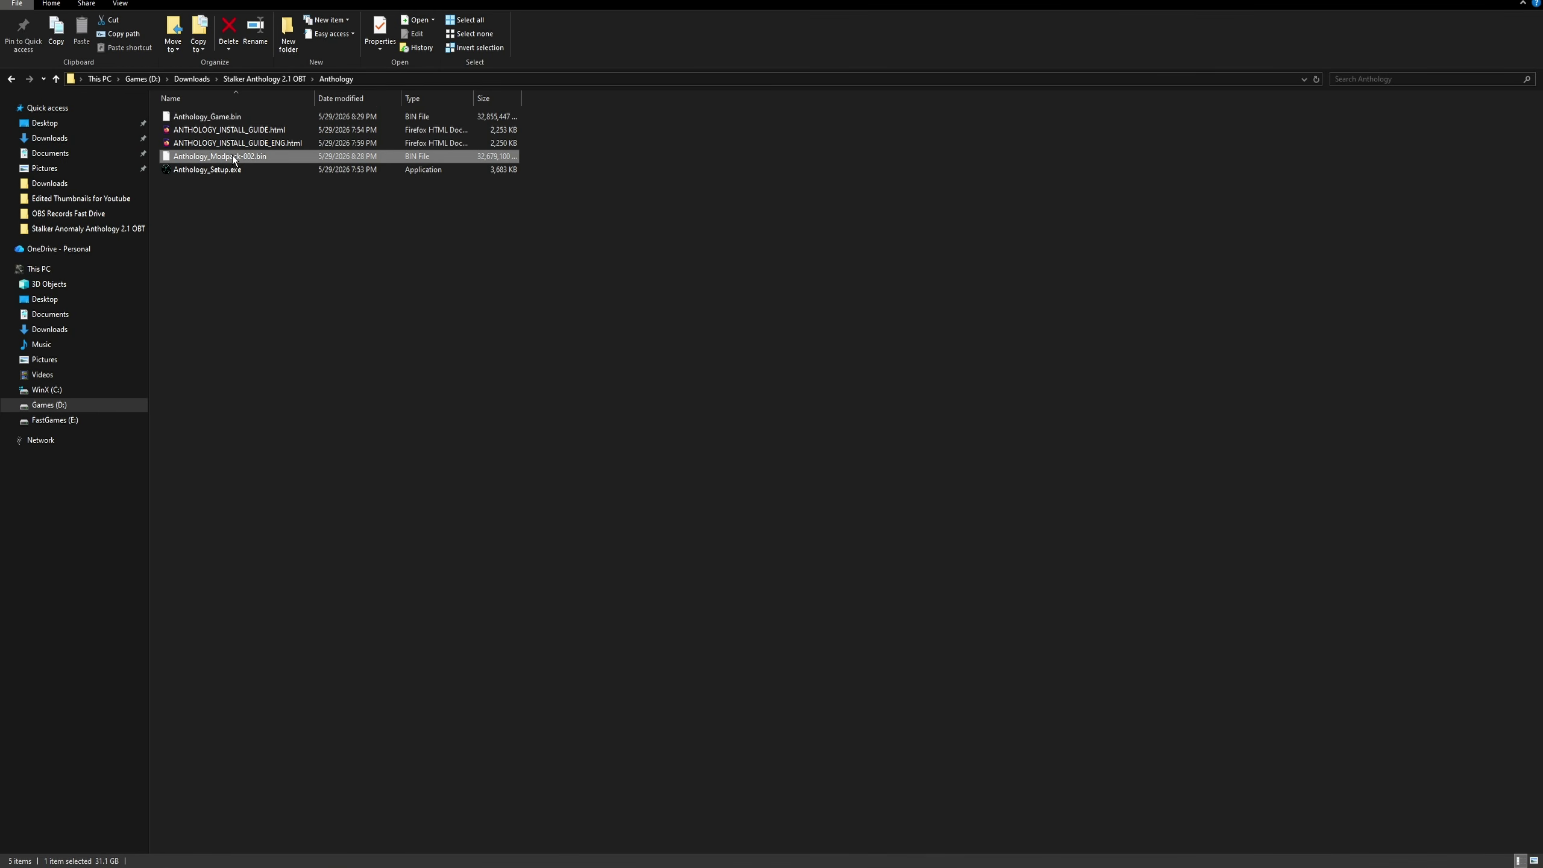
{"action": "right_click", "coordinate": [258, 157]}
{"action": "left_click", "coordinate": [285, 413]}
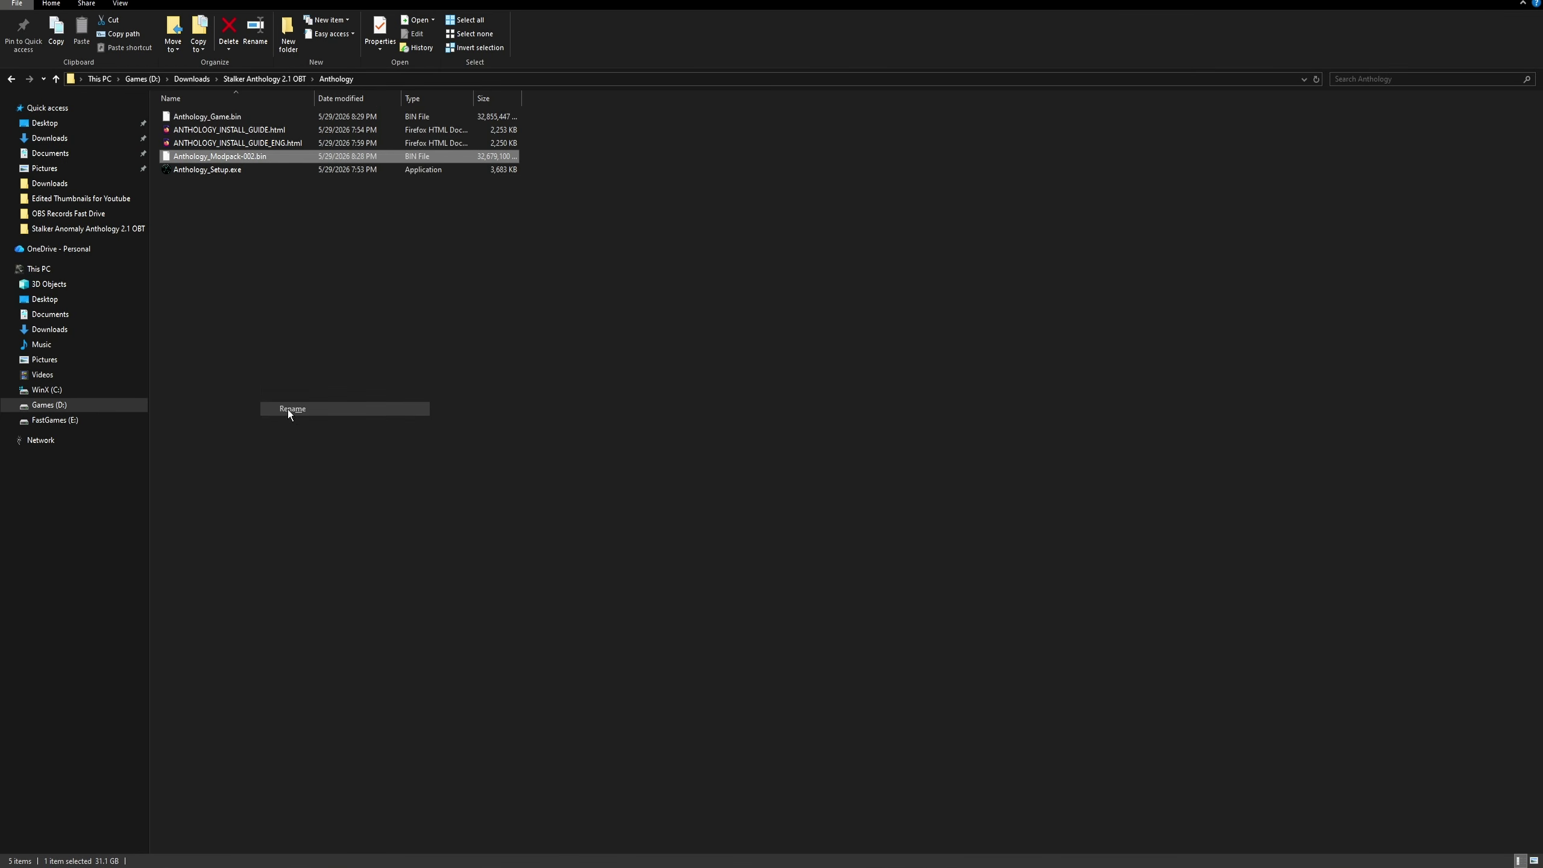
{"action": "left_click", "coordinate": [242, 156]}
{"action": "left_click_drag", "start_coordinate": [242, 157], "coordinate": [252, 158]}
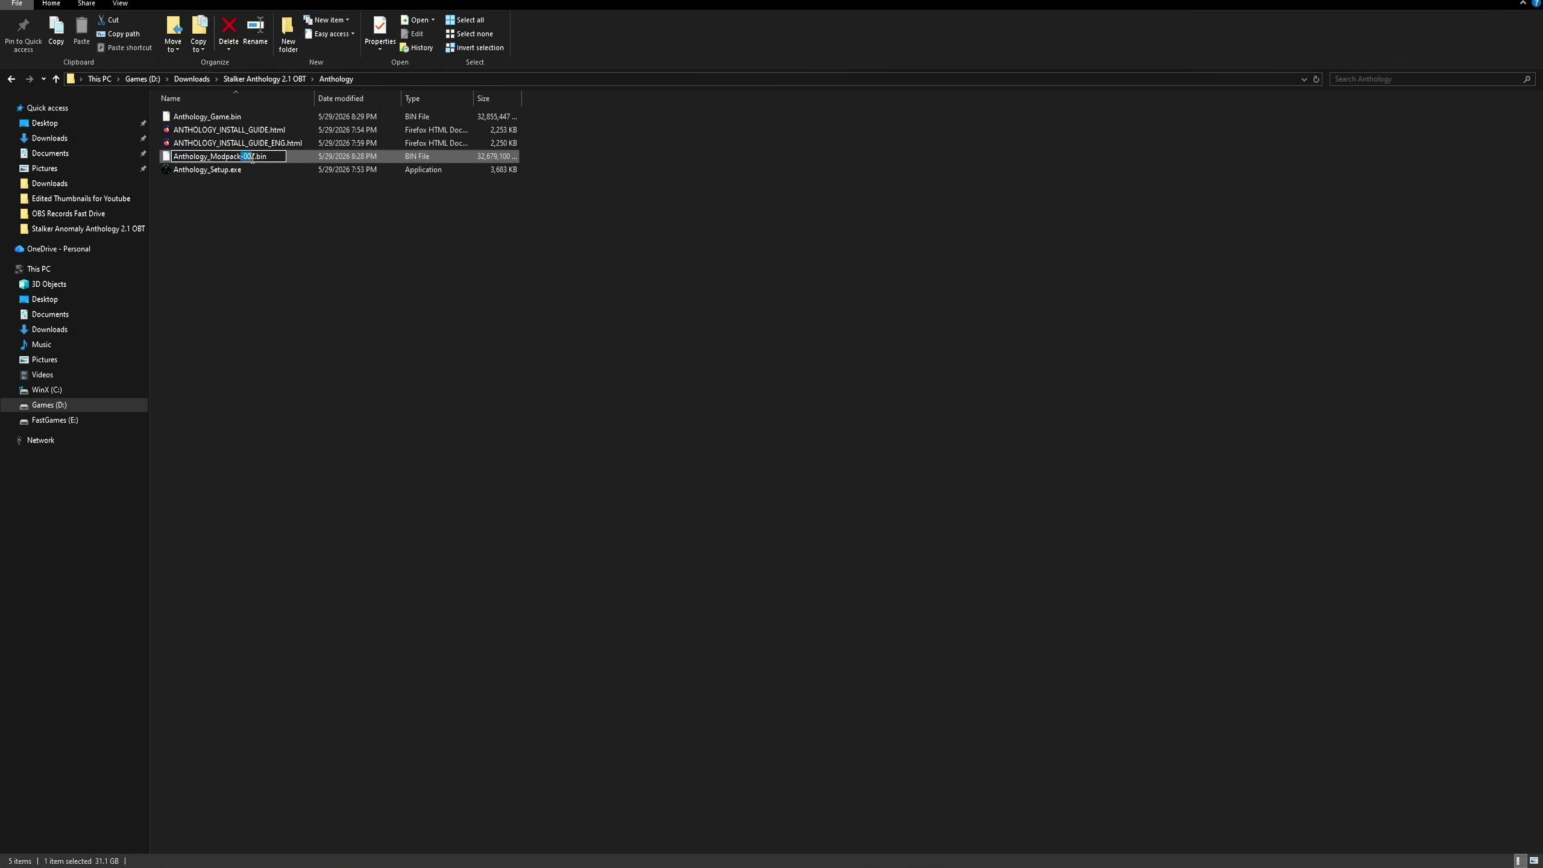
{"action": "key", "text": "BackSpace"}
{"action": "key", "text": "Return"}
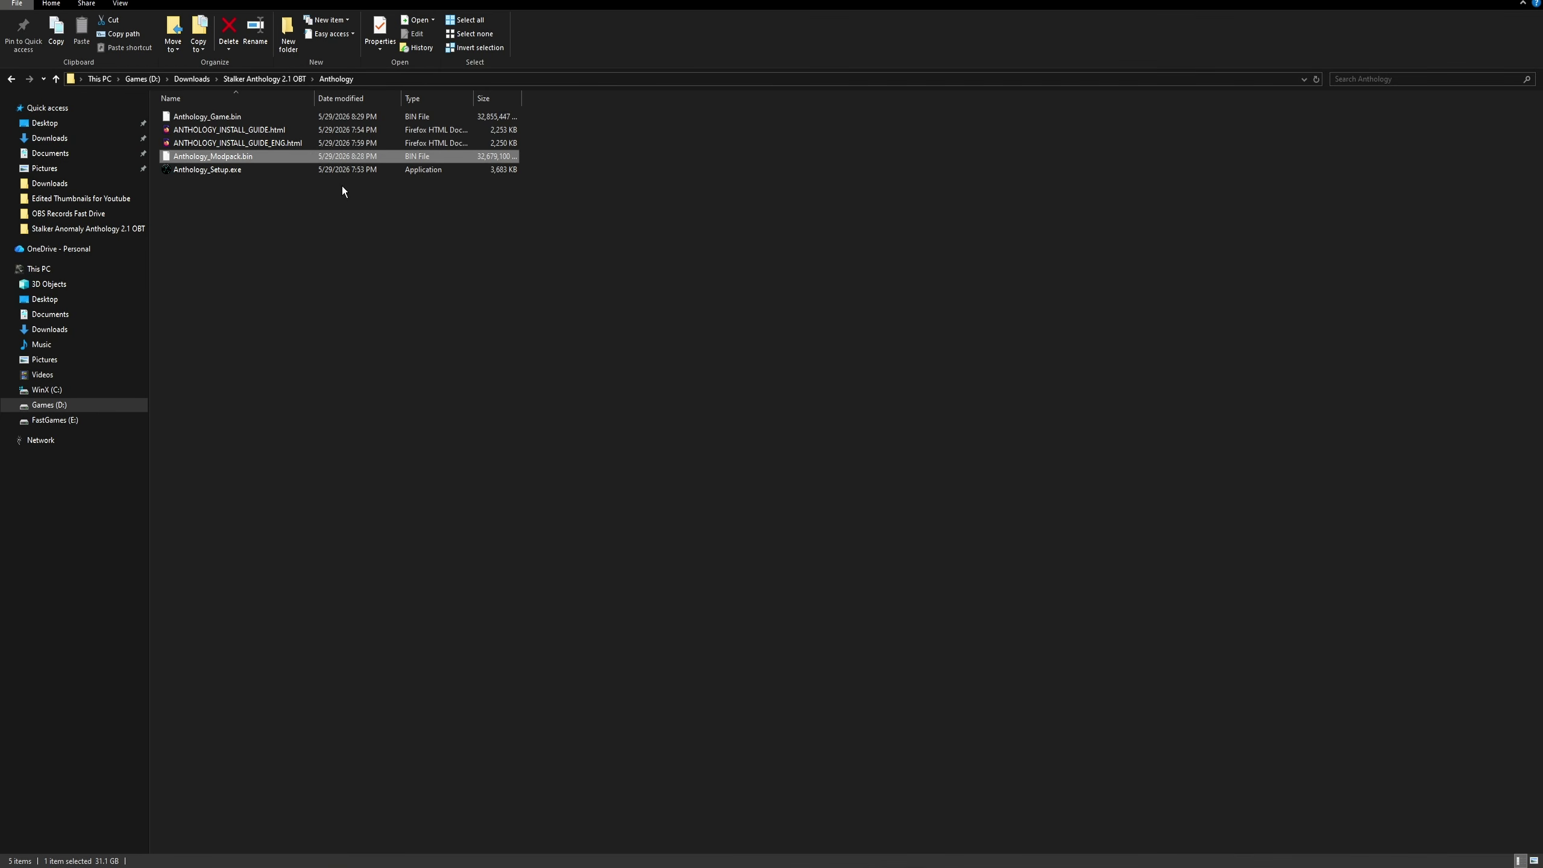
{"action": "left_click", "coordinate": [314, 220]}
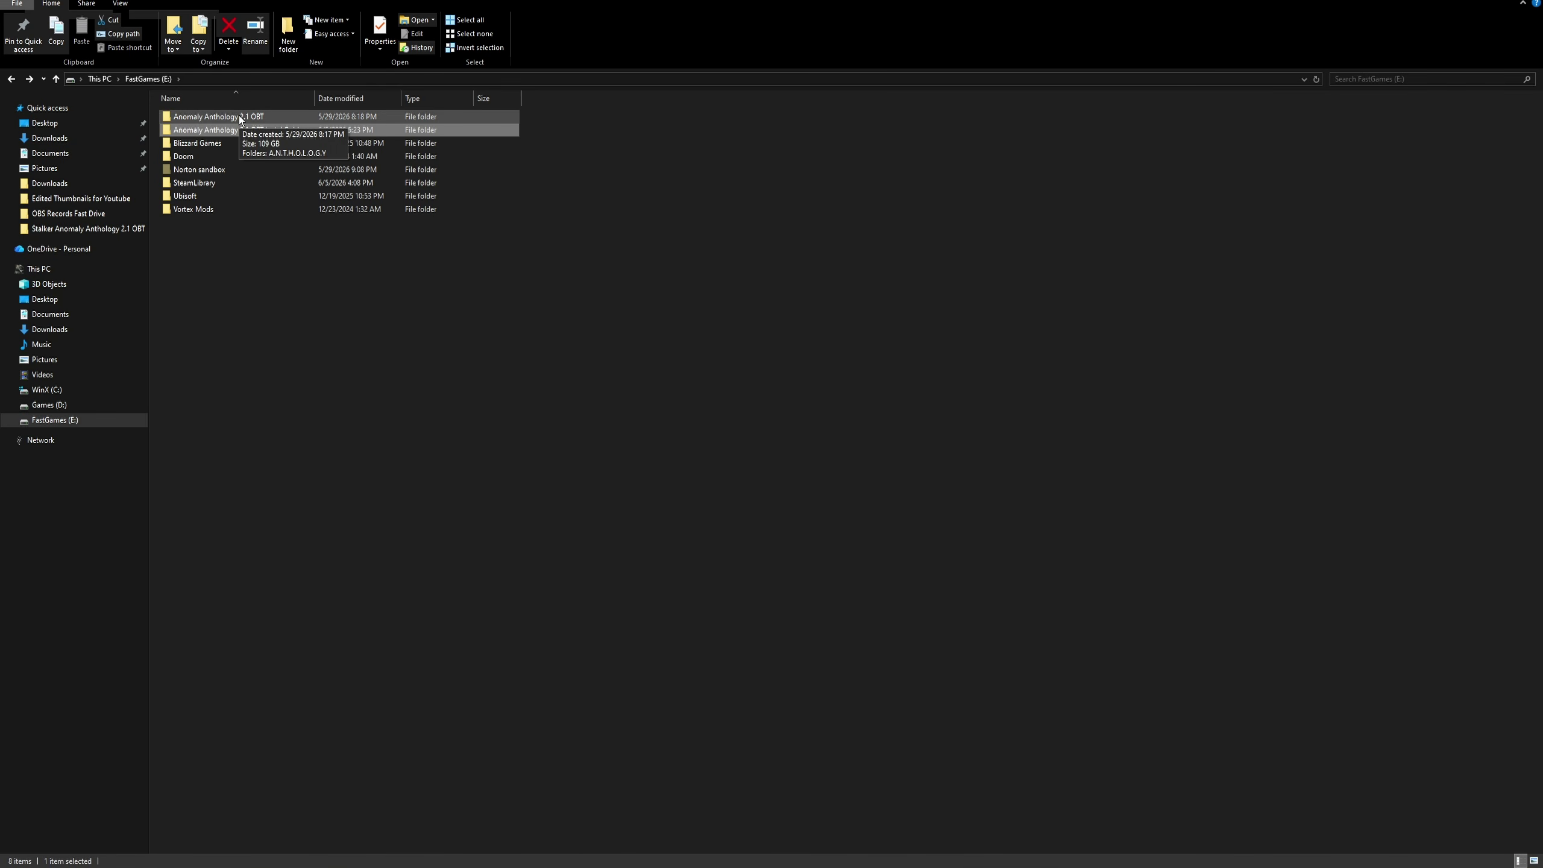
Run Anthology_Setup.exe from the Anomaly Anthology 2.1 OBT Instal Guide folder on the FastGames (E:) drive
{"action": "left_click", "coordinate": [275, 115]}
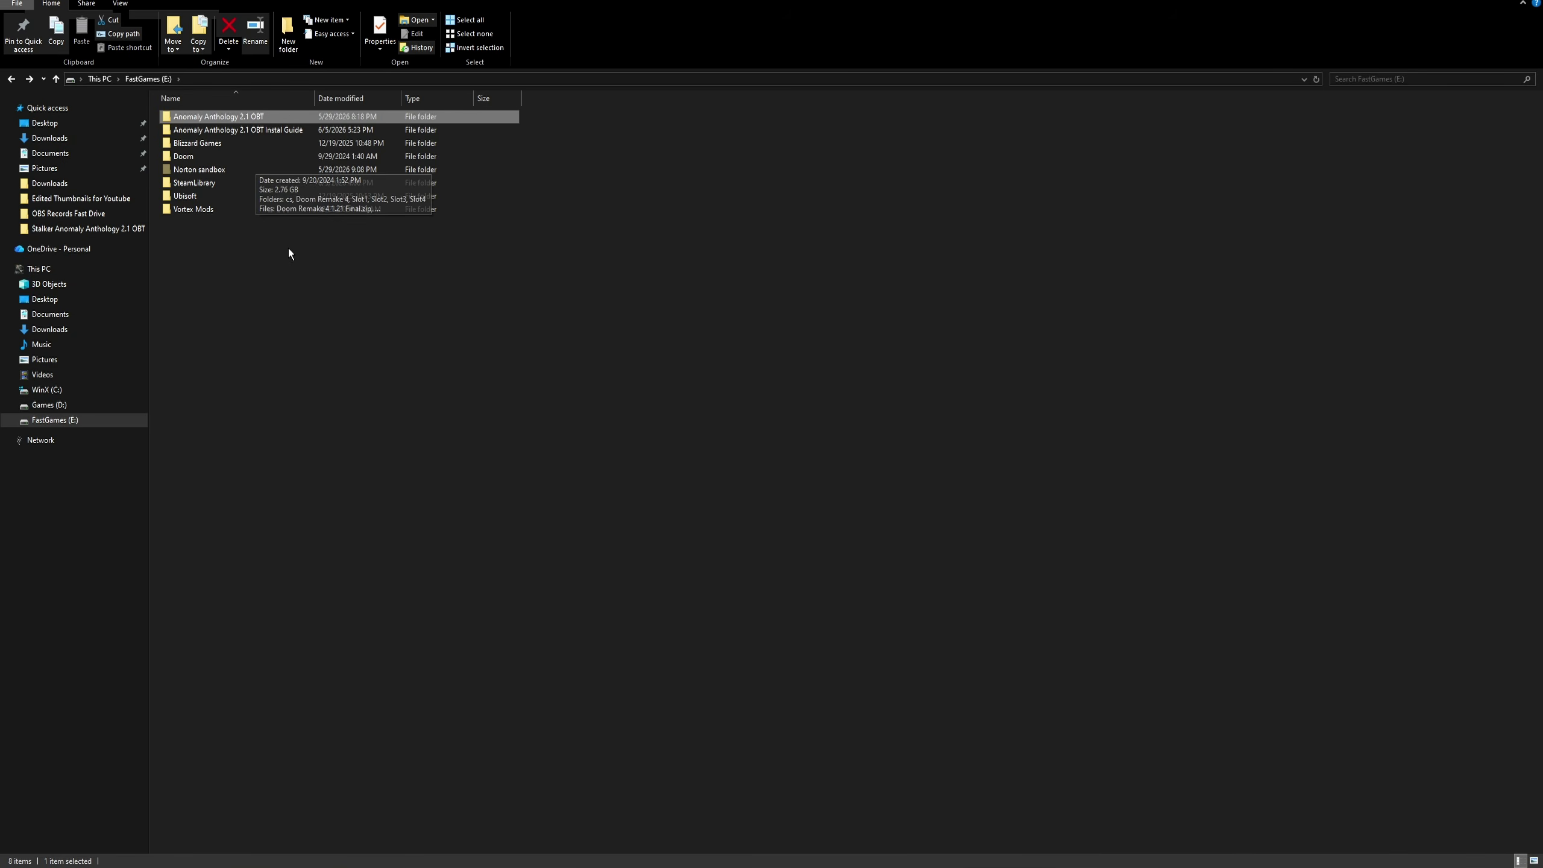
{"action": "mouse_move", "coordinate": [275, 130]}
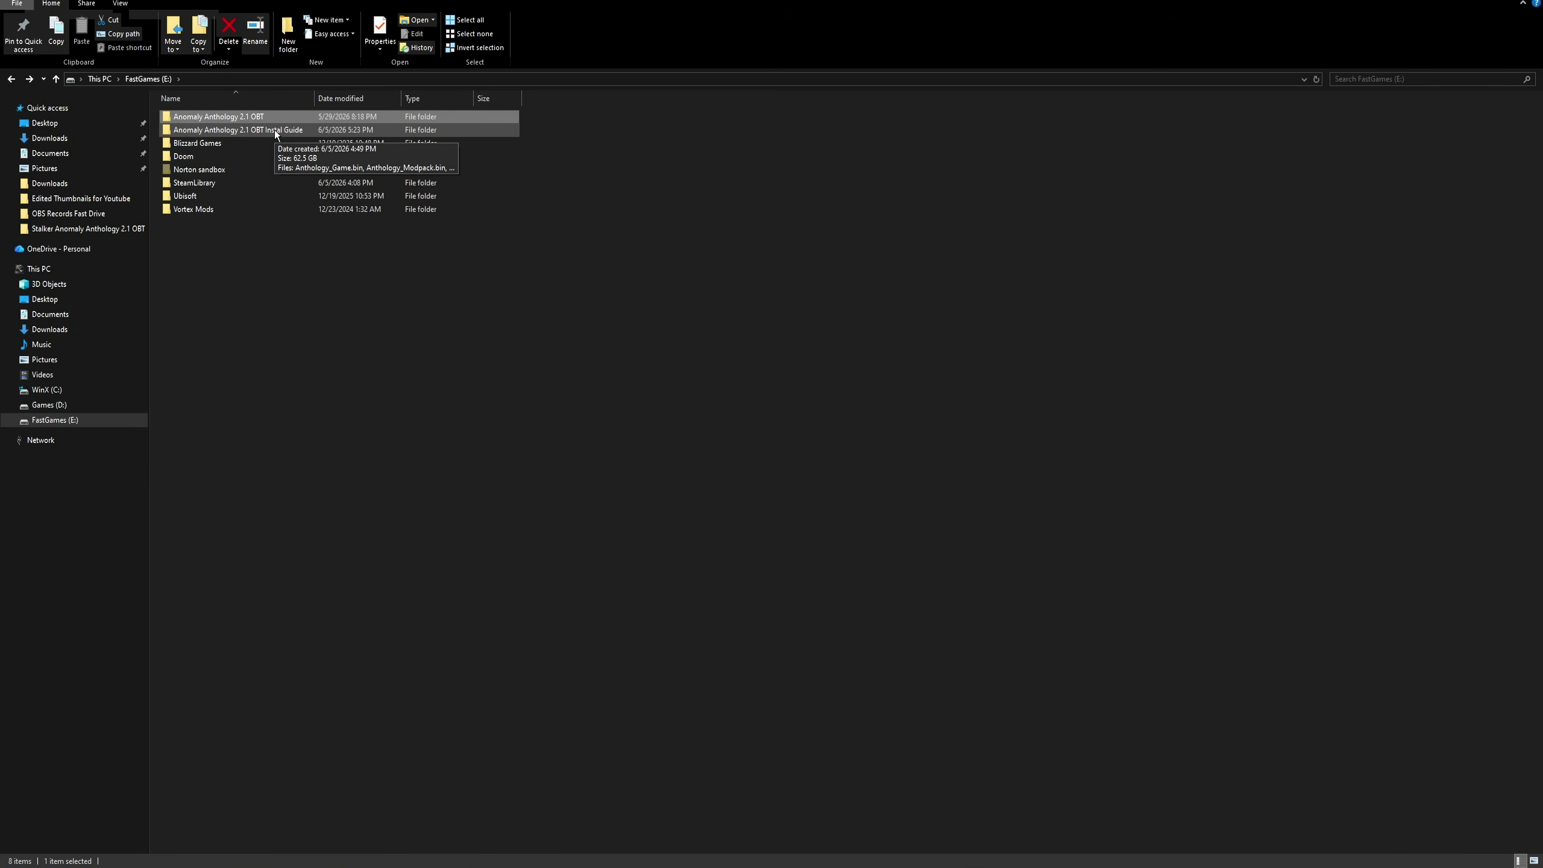
{"action": "double_click", "coordinate": [275, 131]}
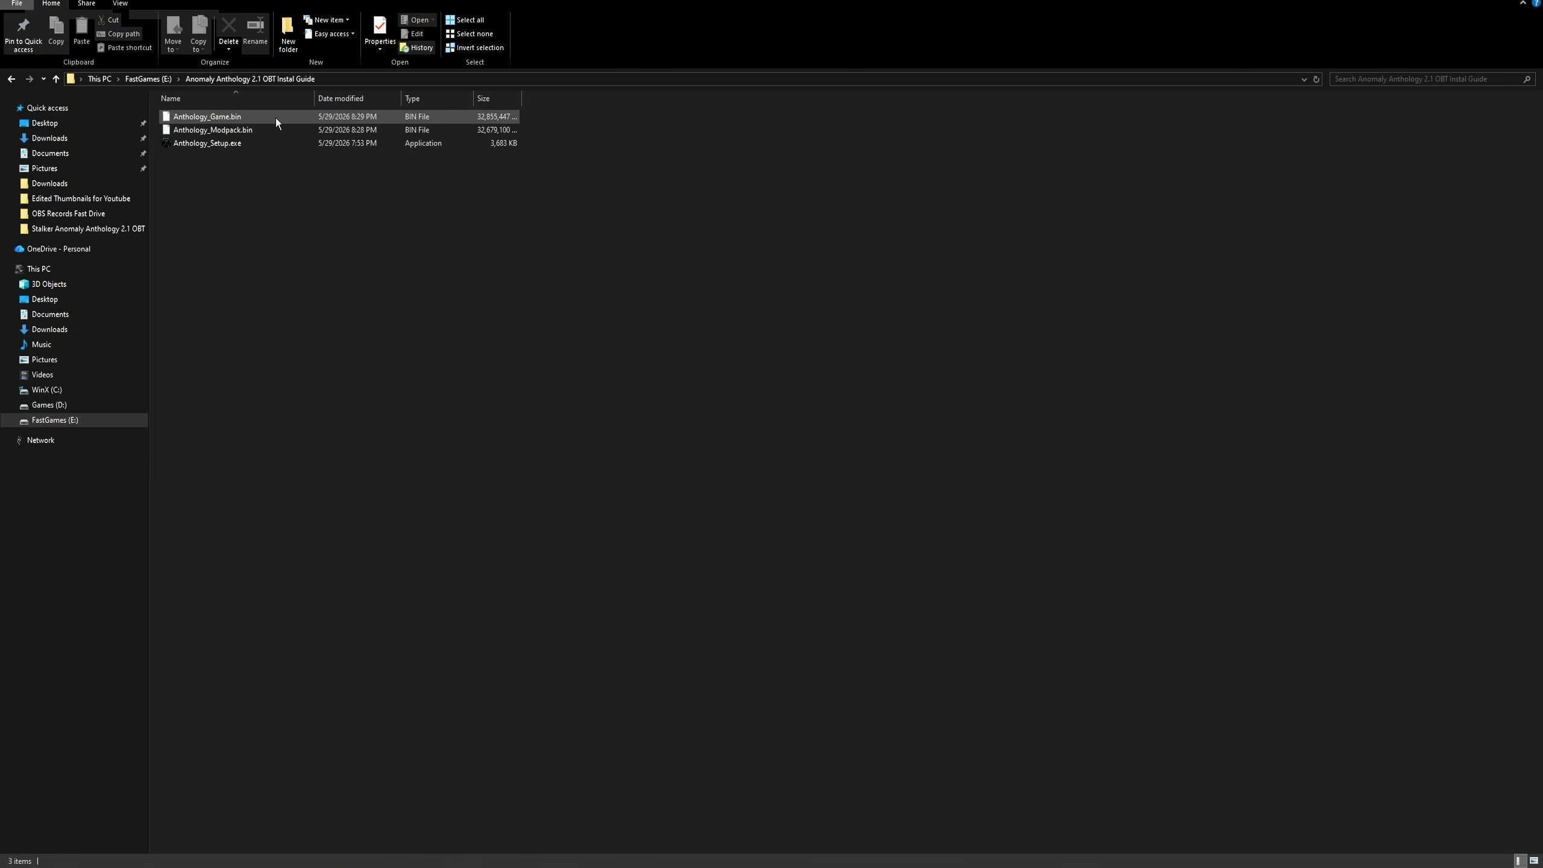
{"action": "mouse_move", "coordinate": [274, 118]}
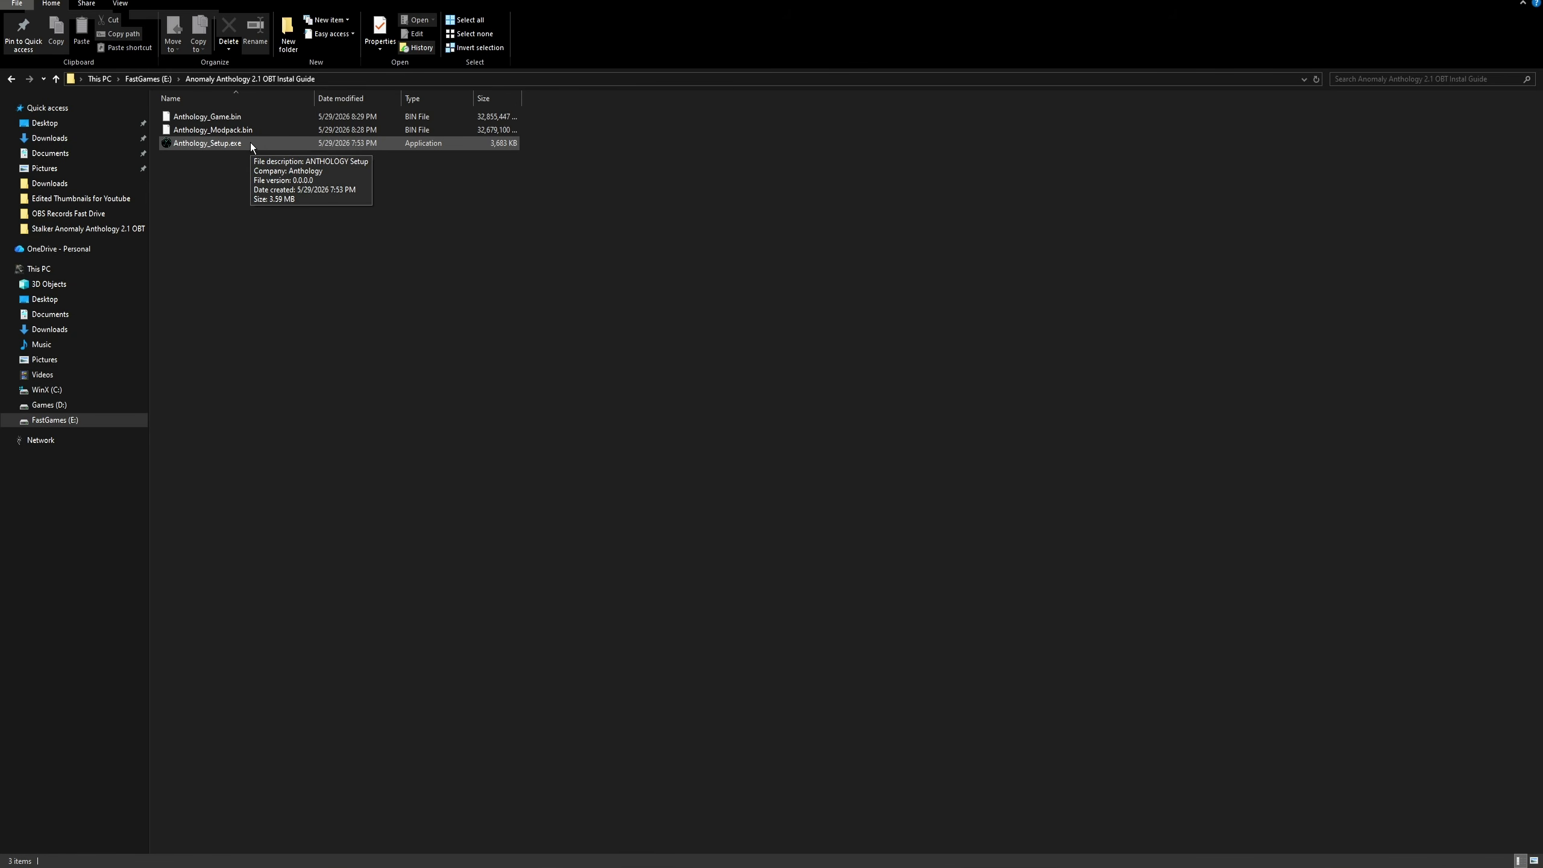
{"action": "double_click", "coordinate": [251, 142]}
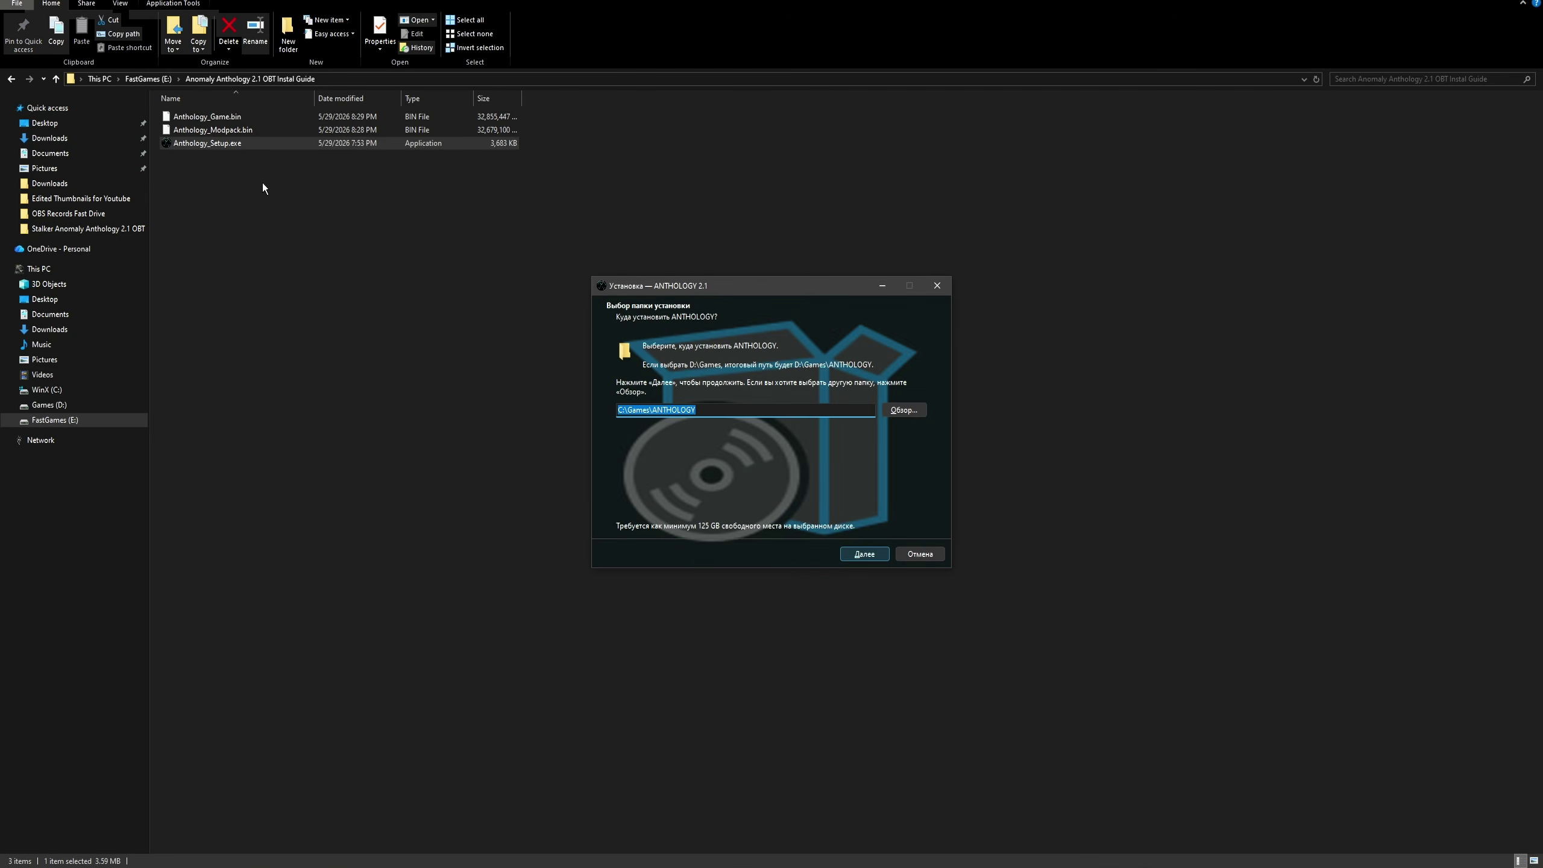
Set the installation folder to E:\Anomaly Anthology 2.1 OBT Instal Guide\ANTHOLOGY and continue to the component selection
{"action": "left_click", "coordinate": [903, 412]}
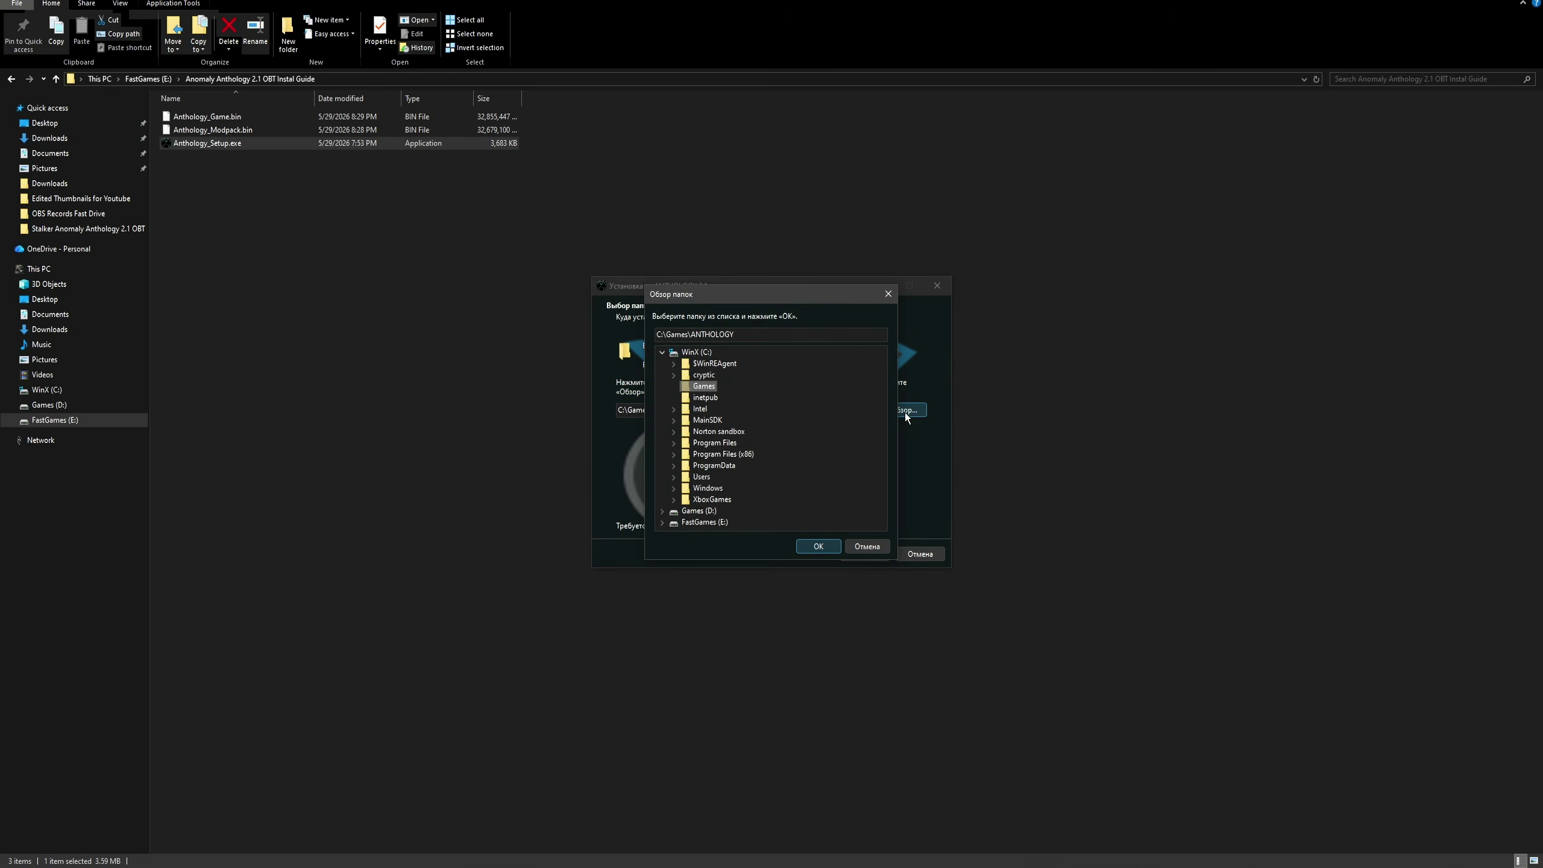
{"action": "double_click", "coordinate": [672, 352]}
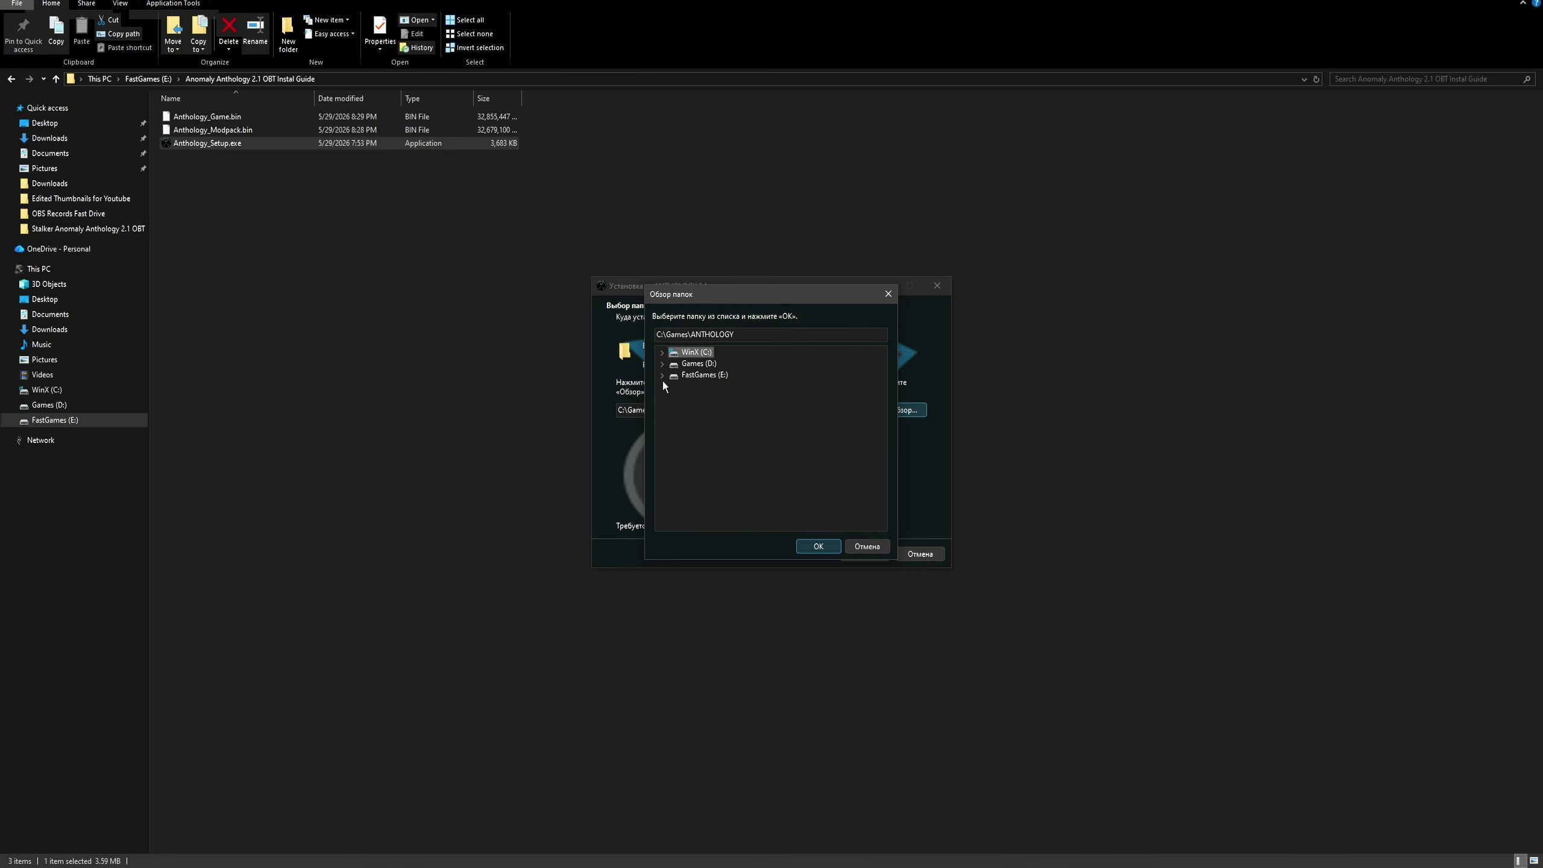
{"action": "left_click", "coordinate": [661, 376]}
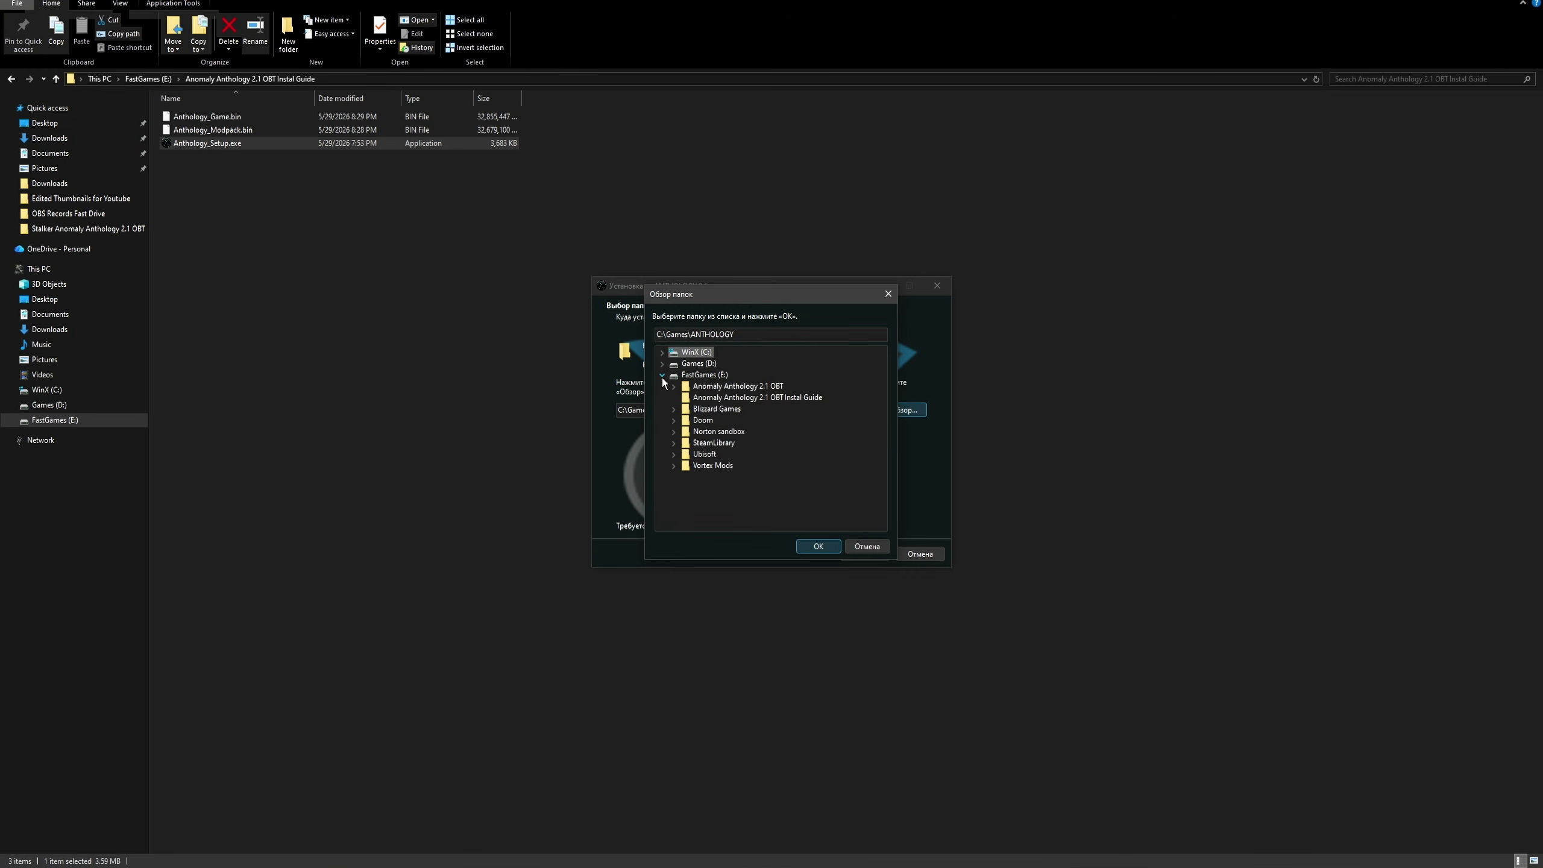
{"action": "left_click", "coordinate": [778, 400]}
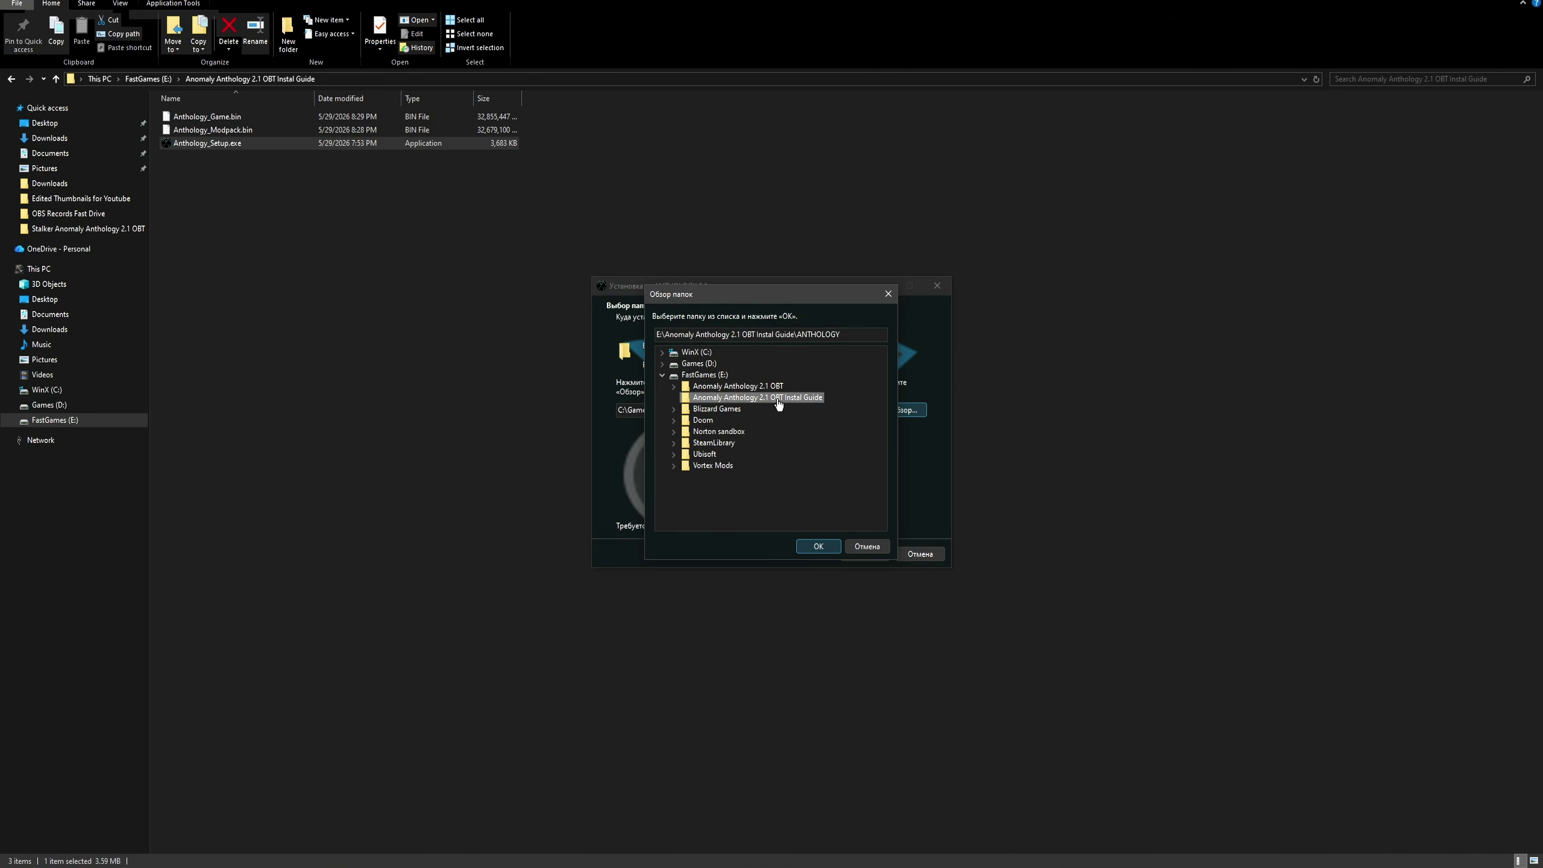
{"action": "left_click", "coordinate": [817, 545]}
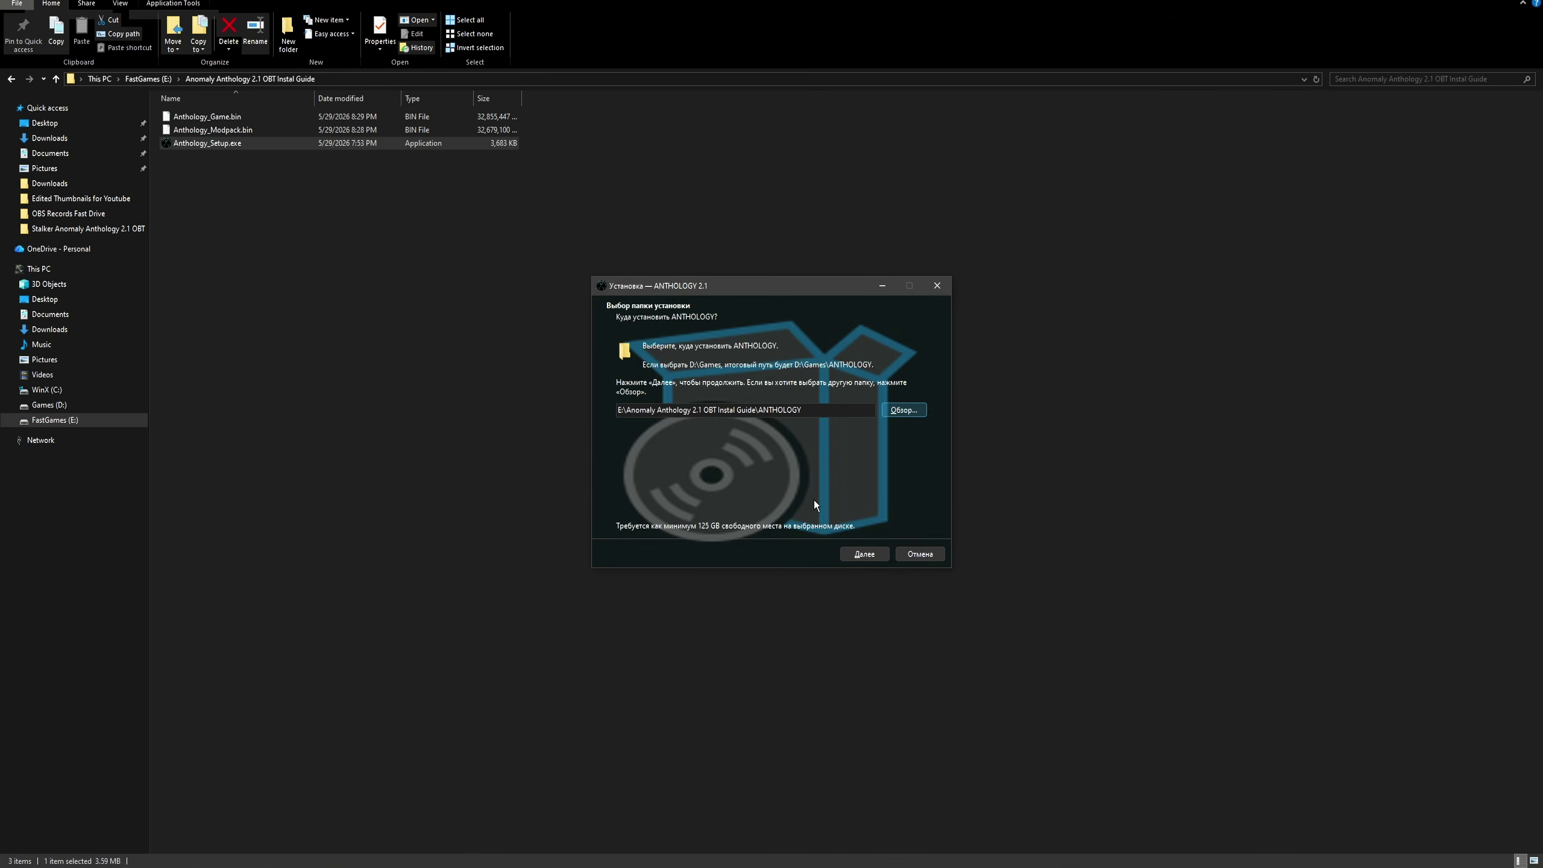
{"action": "left_click", "coordinate": [858, 556]}
{"action": "left_click", "coordinate": [858, 555]}
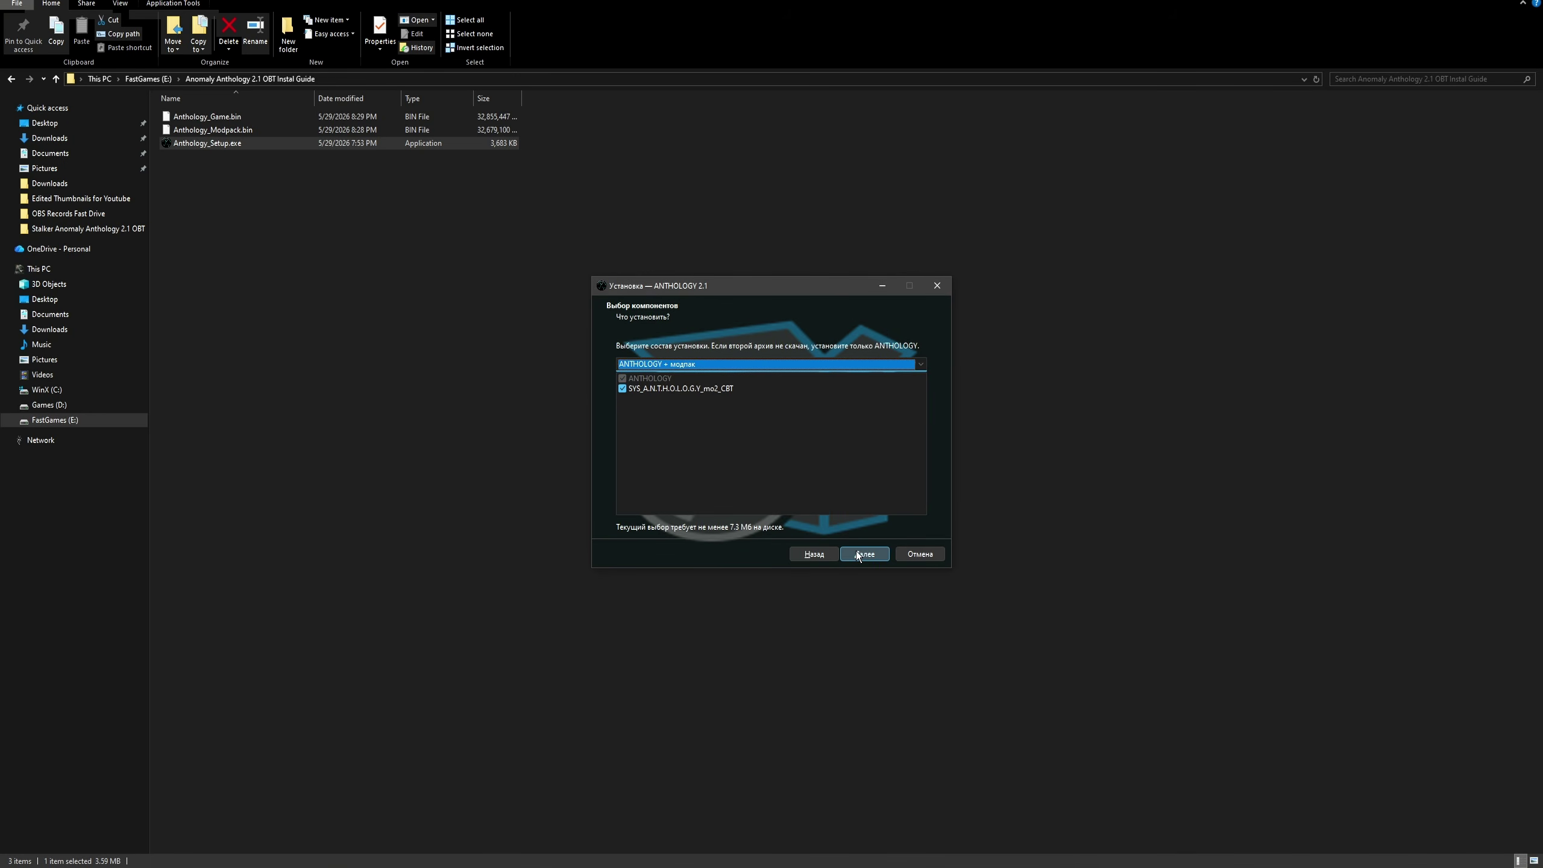
Switch the installation type to Только ANTHOLOGY and back to ANTHOLOGY + модпак
{"action": "left_click", "coordinate": [918, 365]}
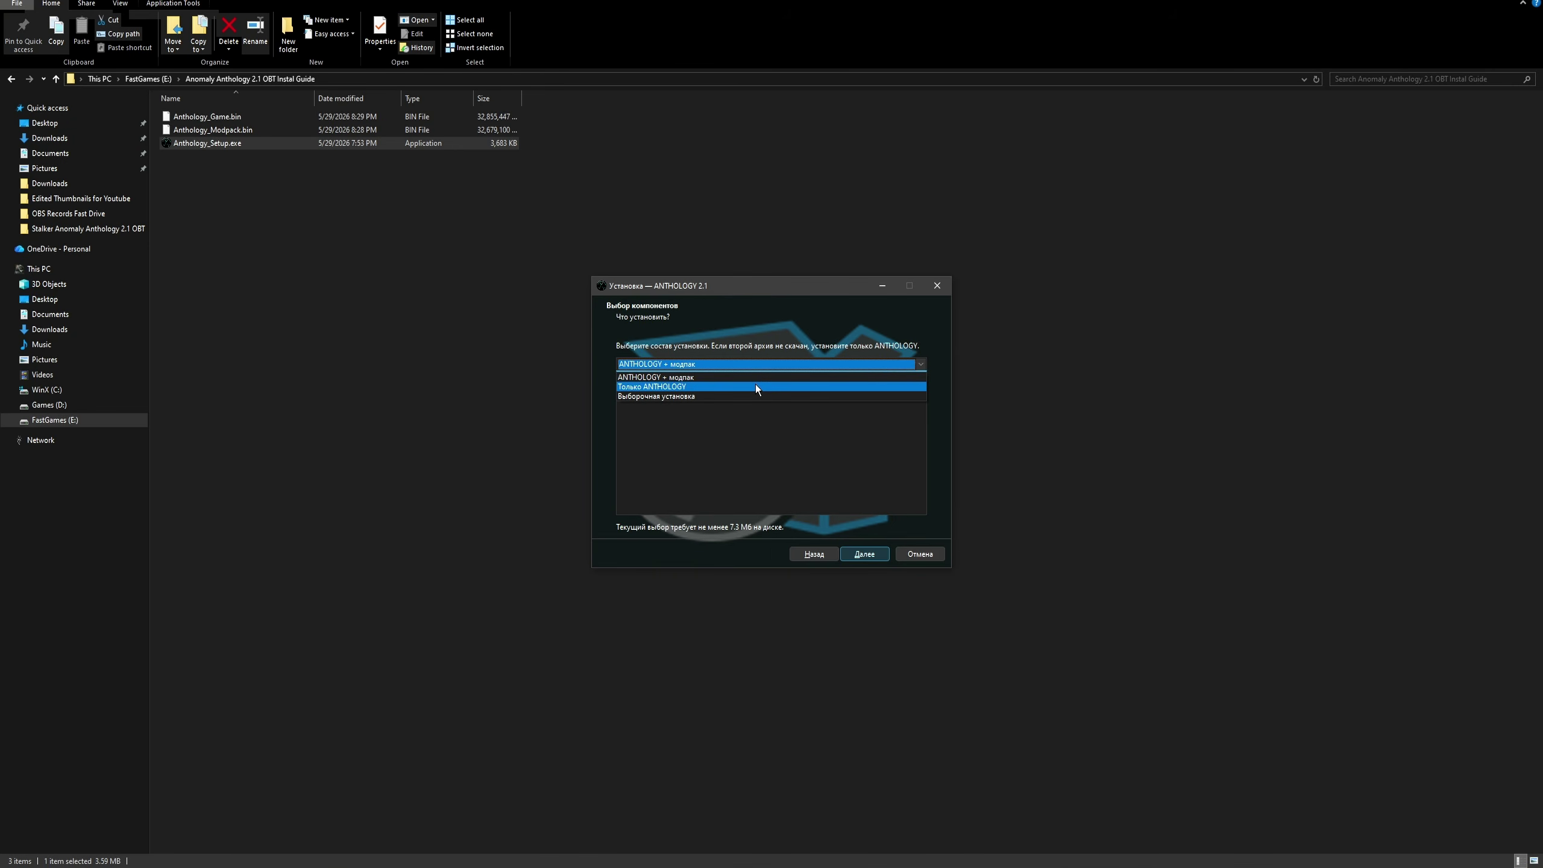
{"action": "left_click", "coordinate": [756, 387]}
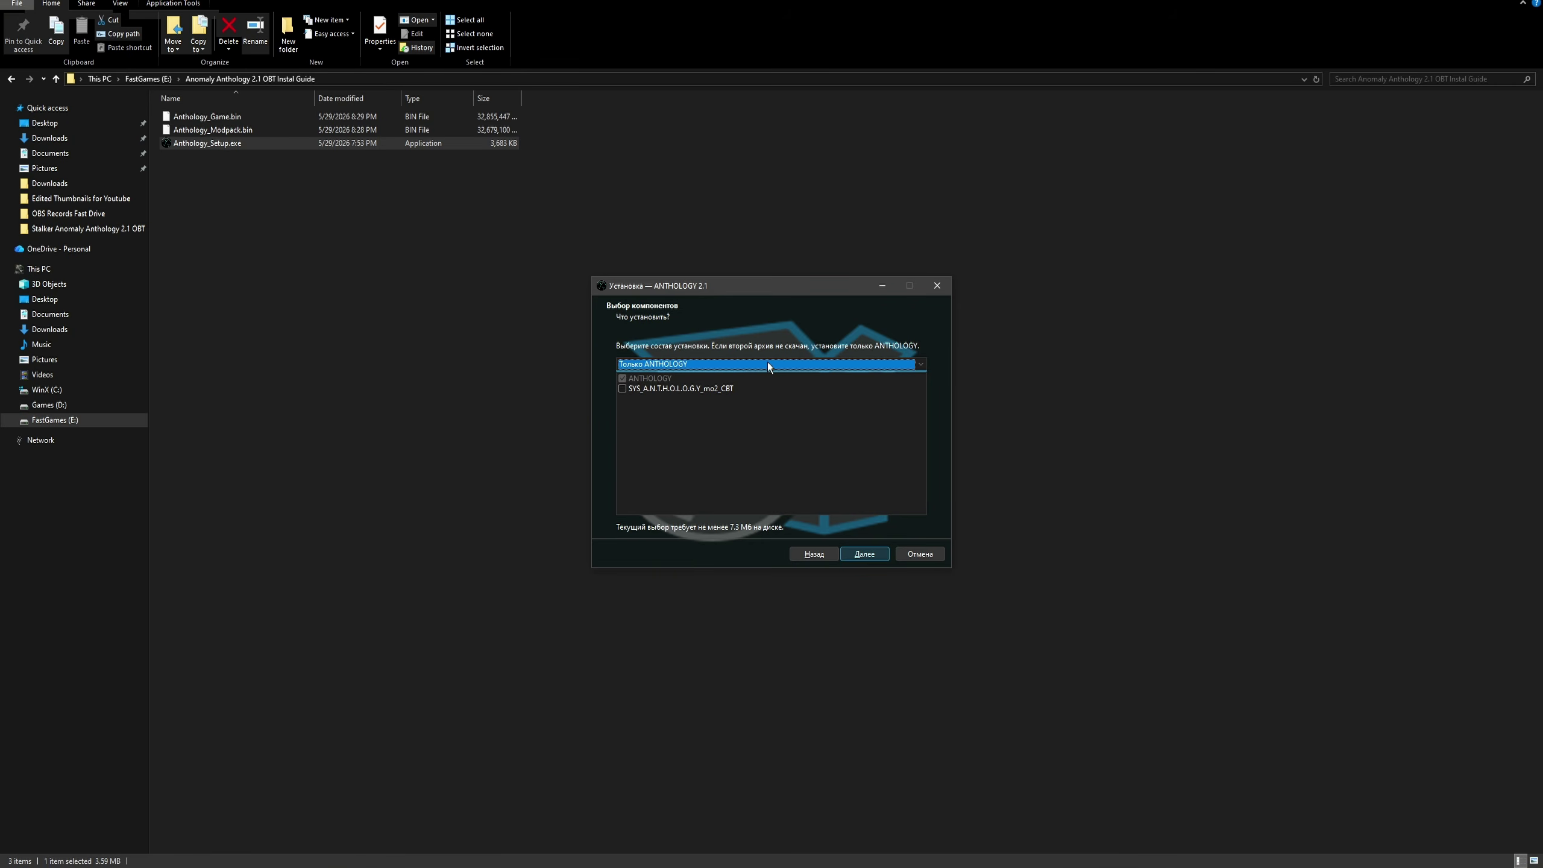
{"action": "left_click", "coordinate": [747, 365]}
{"action": "left_click", "coordinate": [748, 379]}
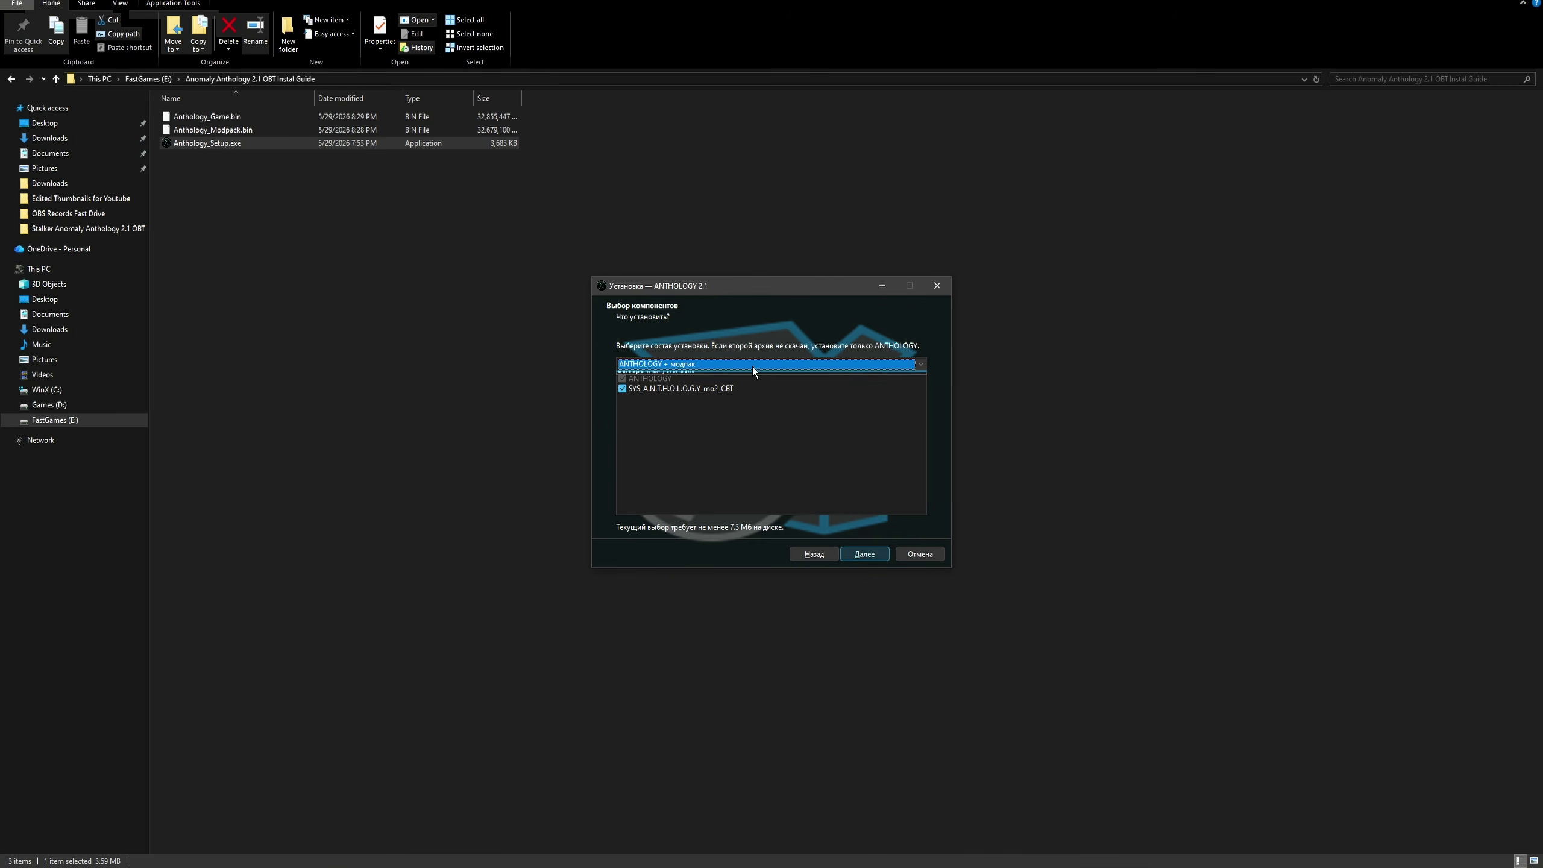
Install ANTHOLOGY + модпак with a desktop shortcut and close the finished setup wizard without launching the game
{"action": "left_click", "coordinate": [752, 365]}
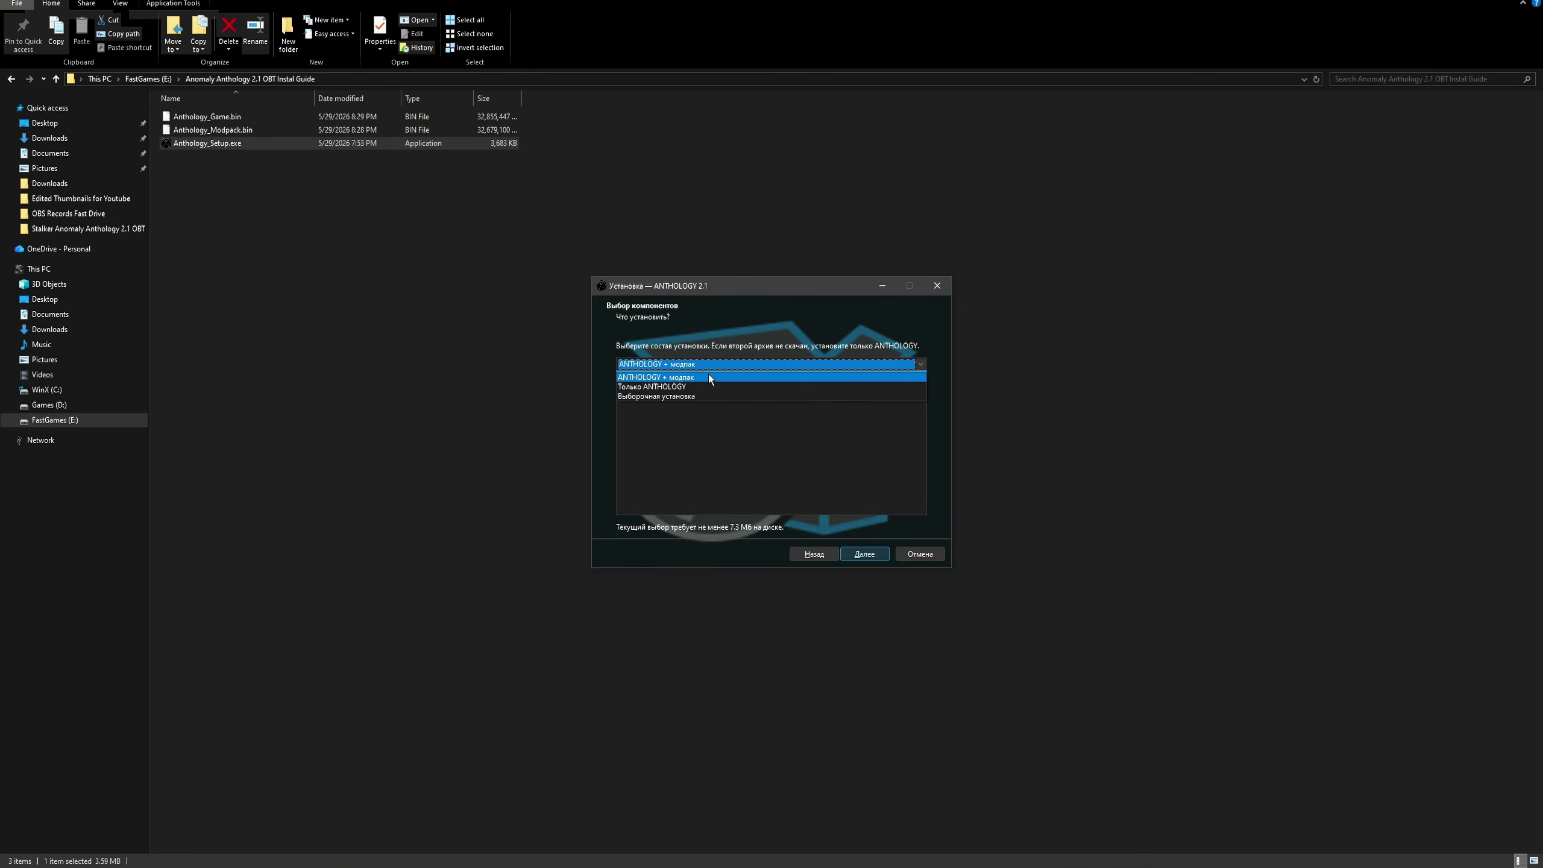
{"action": "left_click", "coordinate": [709, 377]}
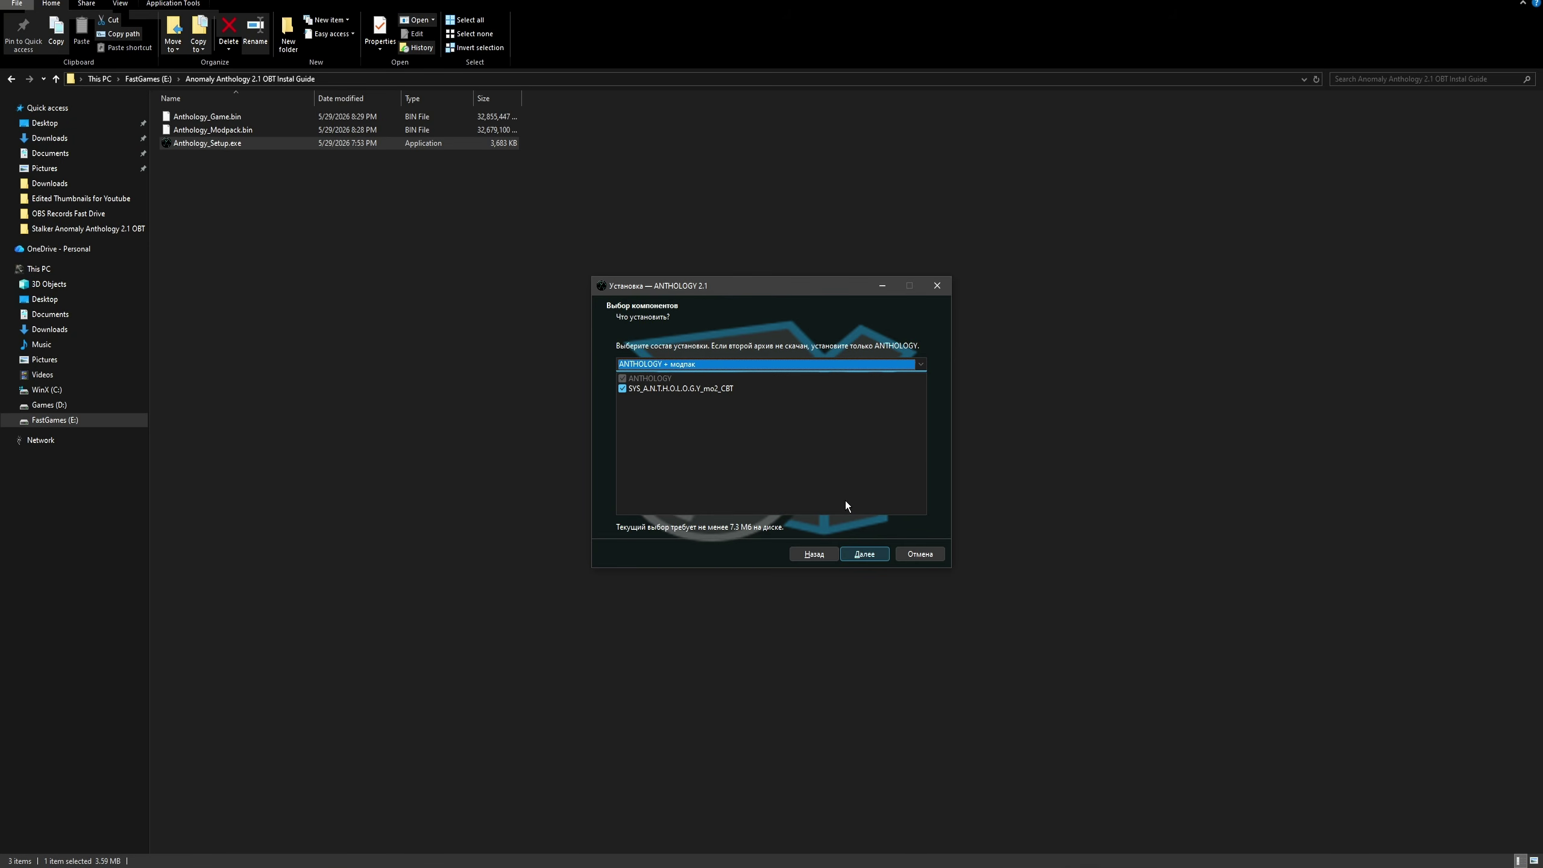
{"action": "left_click", "coordinate": [864, 554]}
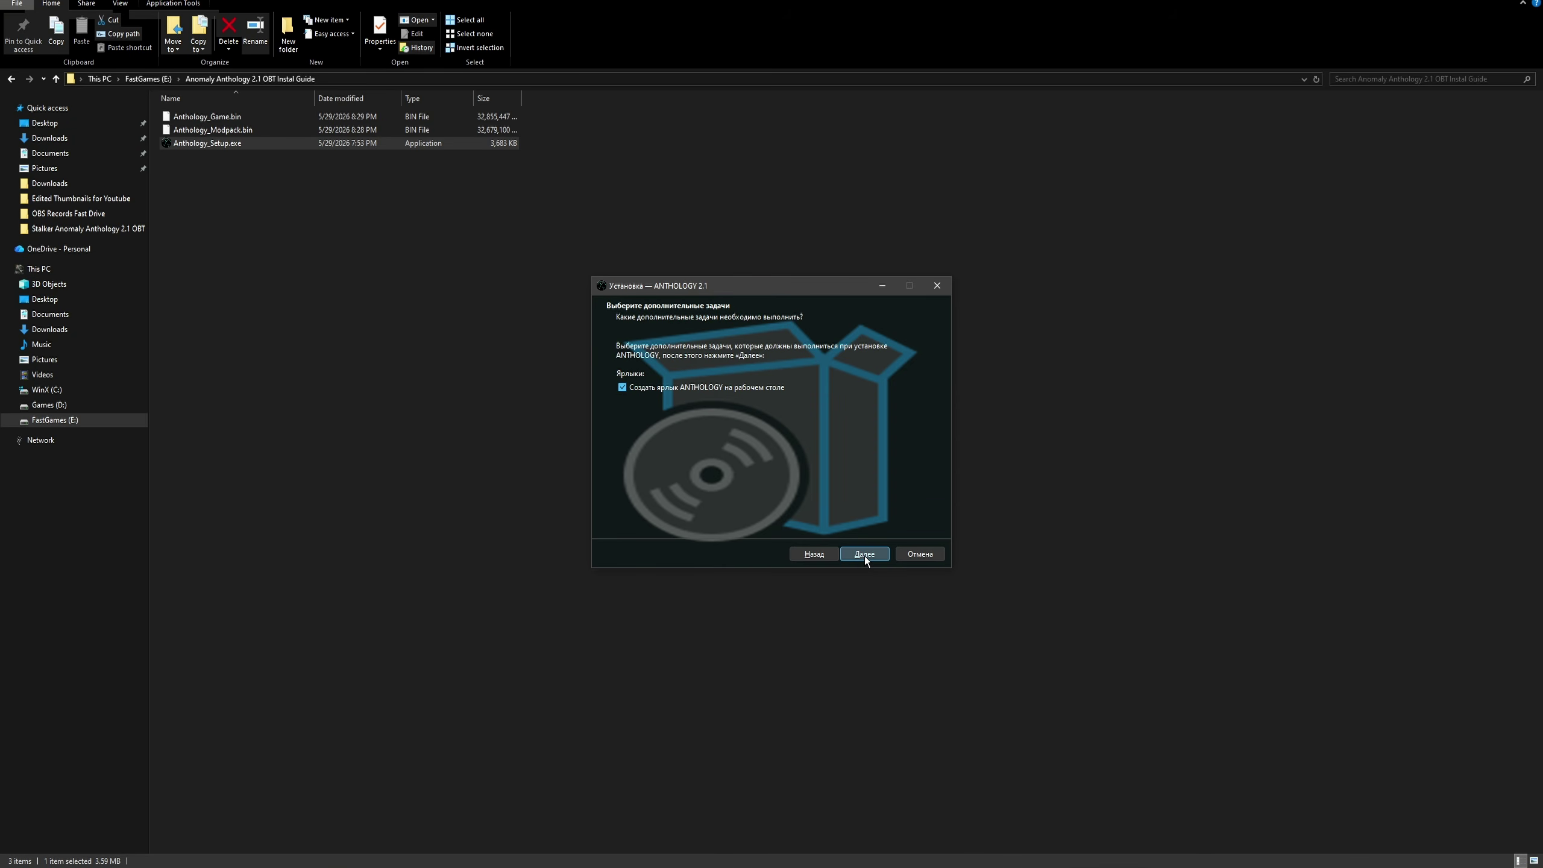
{"action": "left_click", "coordinate": [864, 554]}
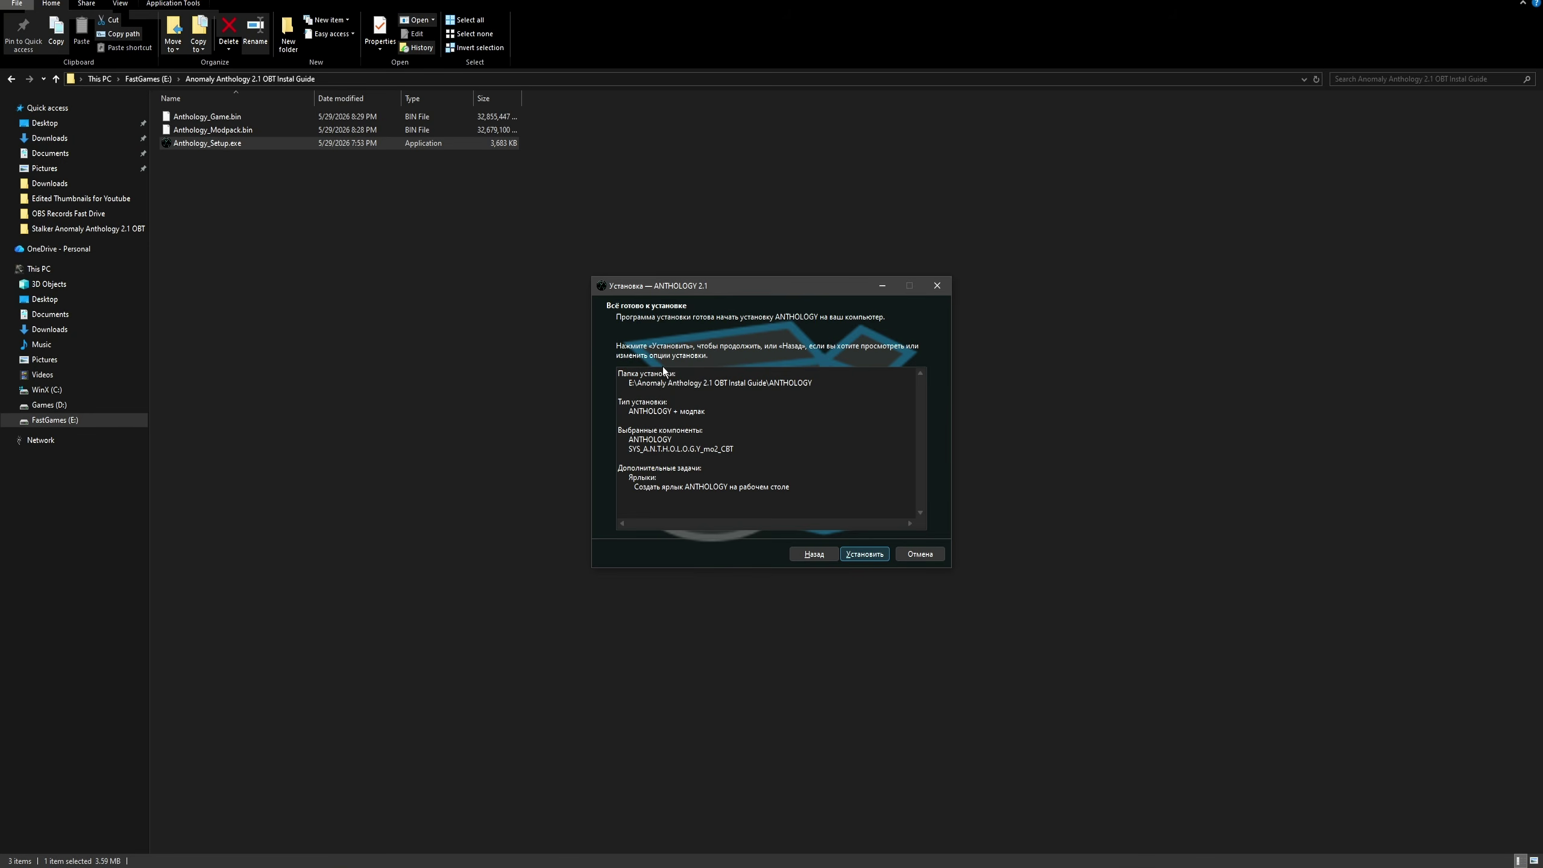
{"action": "left_click", "coordinate": [859, 556]}
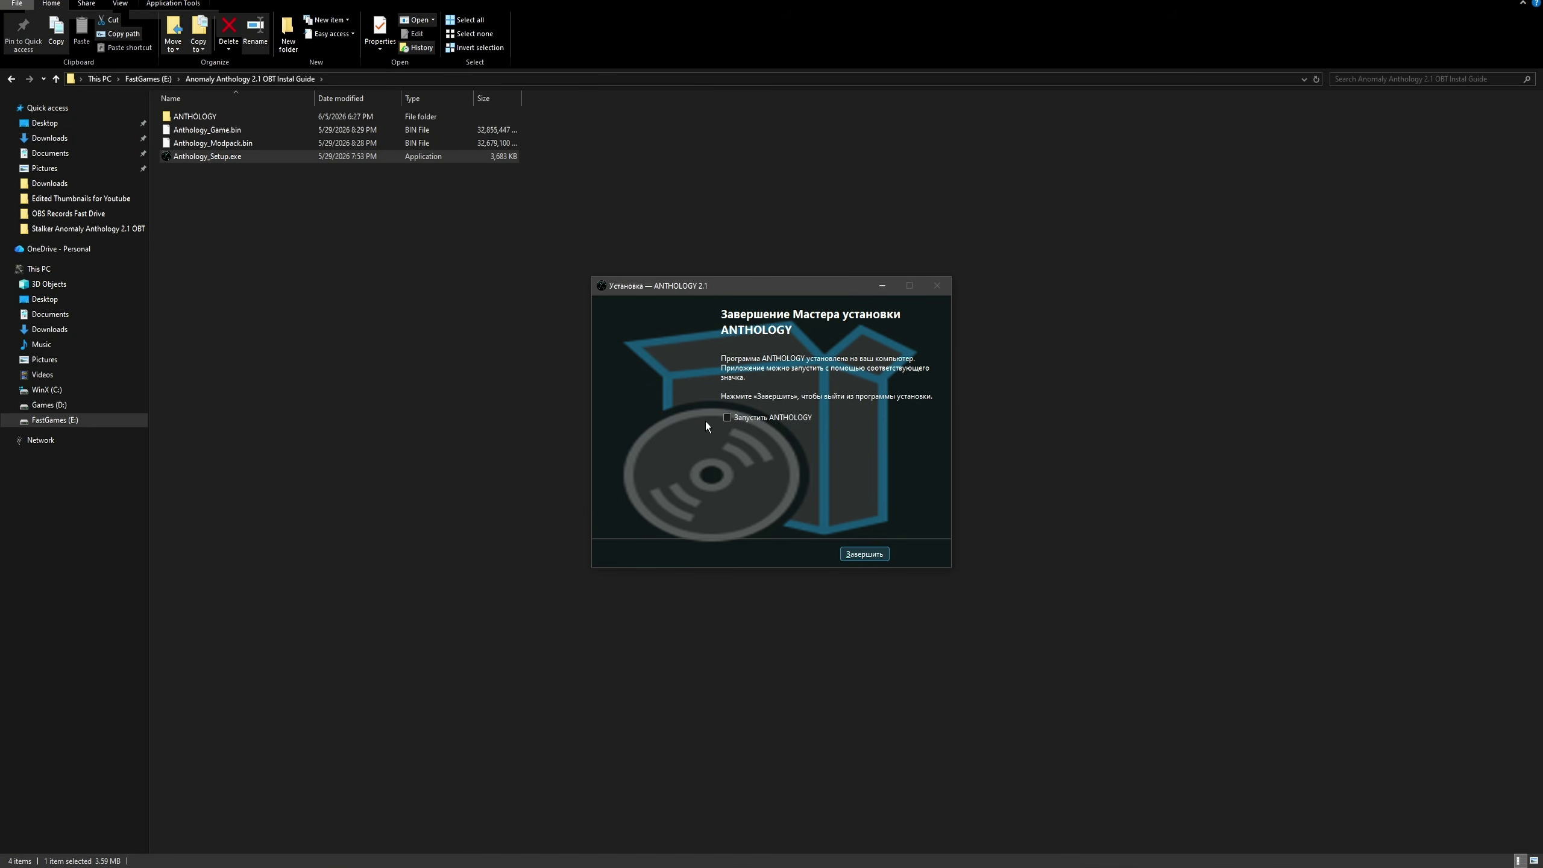
{"action": "left_click", "coordinate": [864, 554]}
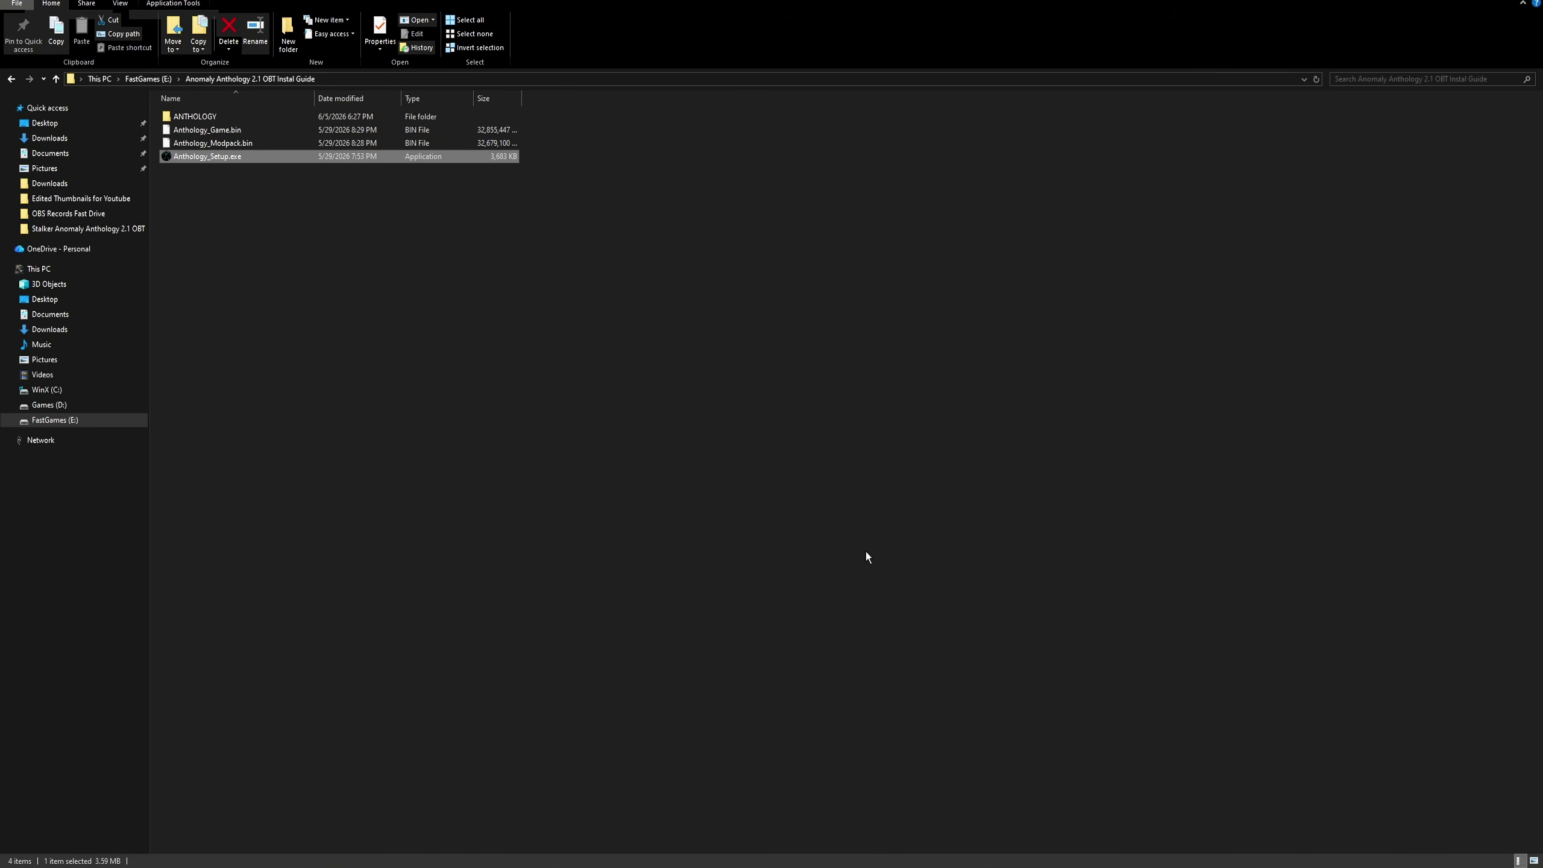
Run AnomalyLauncher.exe from the installed ANTHOLOGY\Anomaly-1.5.3-Anthology 2.1 folder and update the launcher to version 2026.06.05.2
{"action": "double_click", "coordinate": [232, 116]}
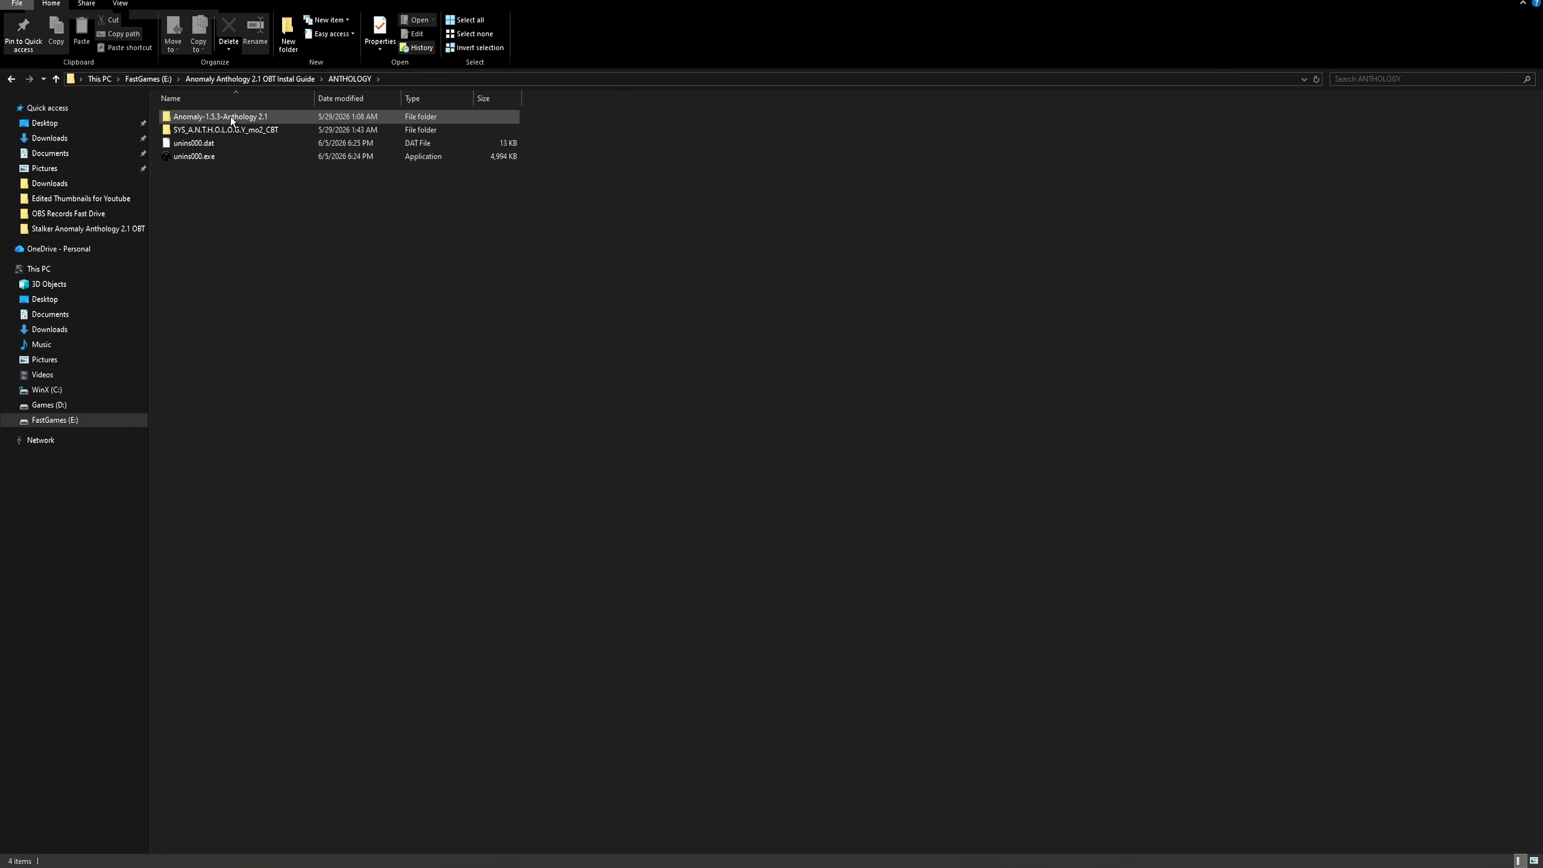
{"action": "double_click", "coordinate": [231, 116]}
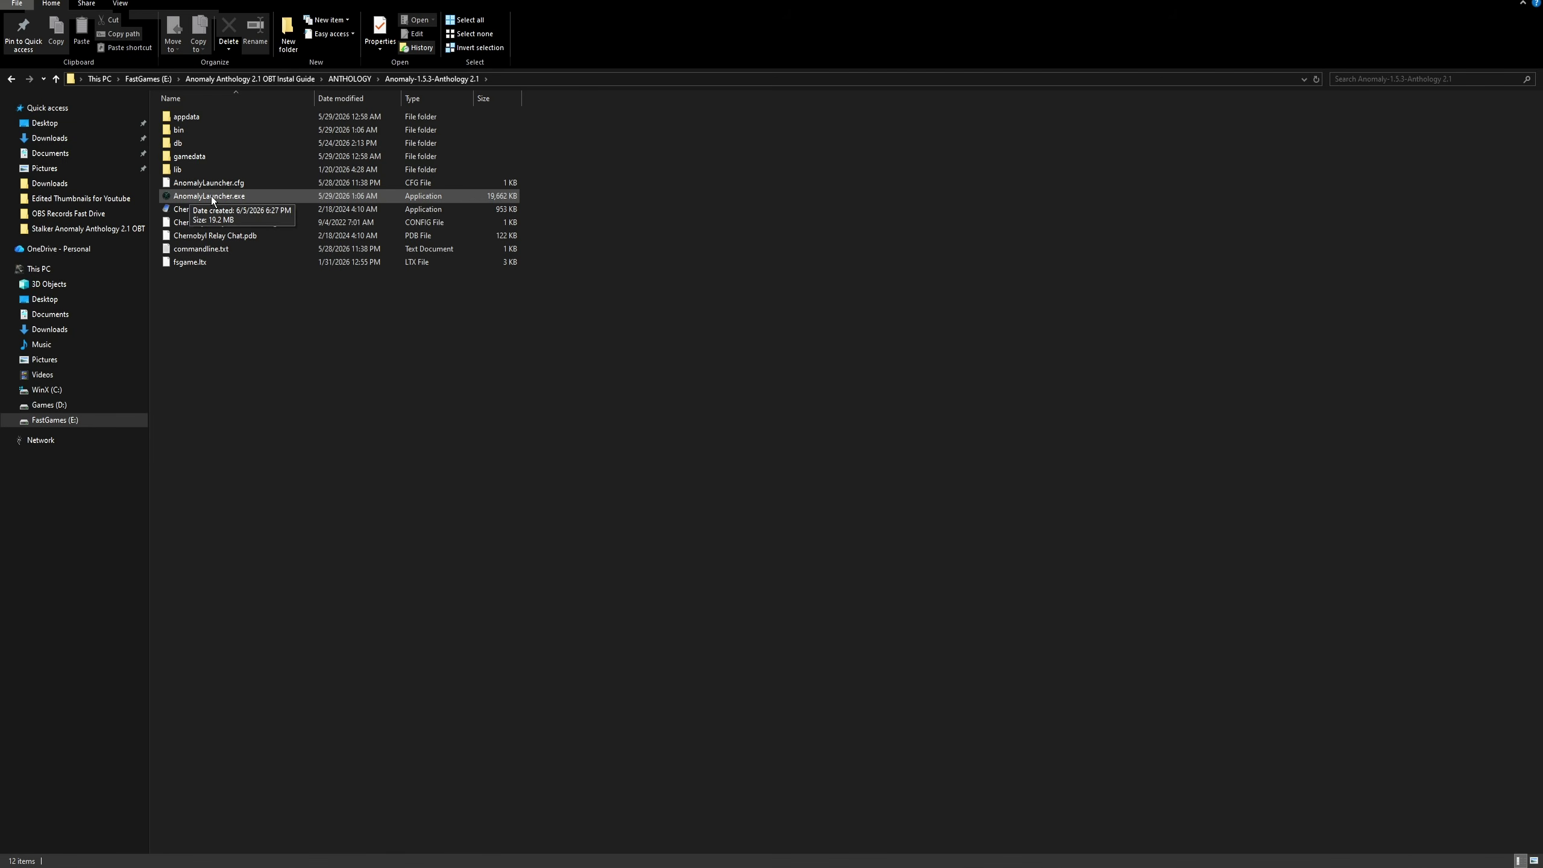
{"action": "double_click", "coordinate": [212, 197]}
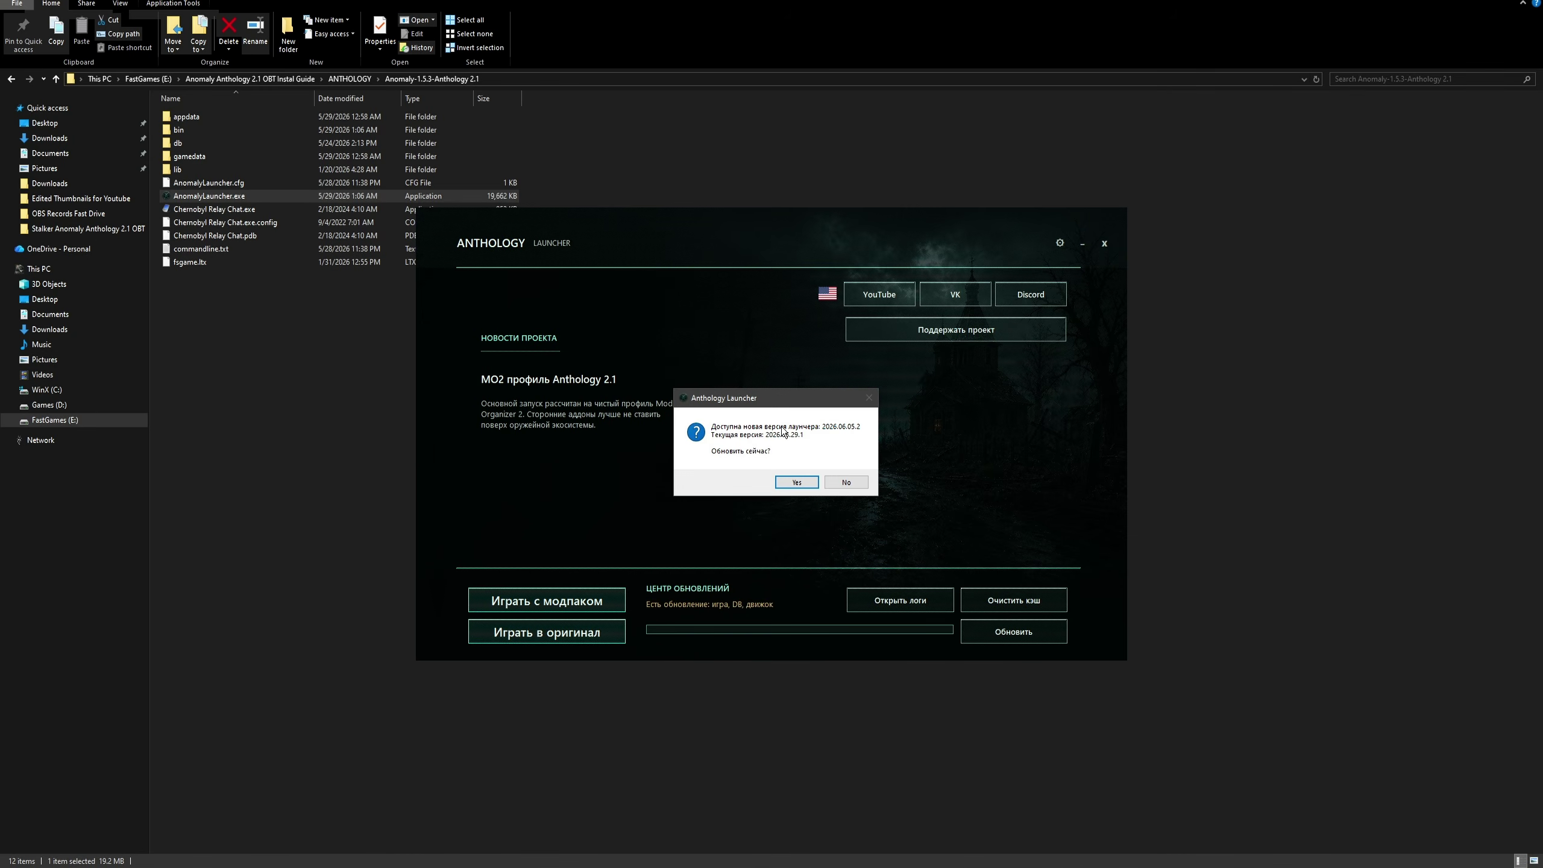
{"action": "left_click", "coordinate": [790, 482]}
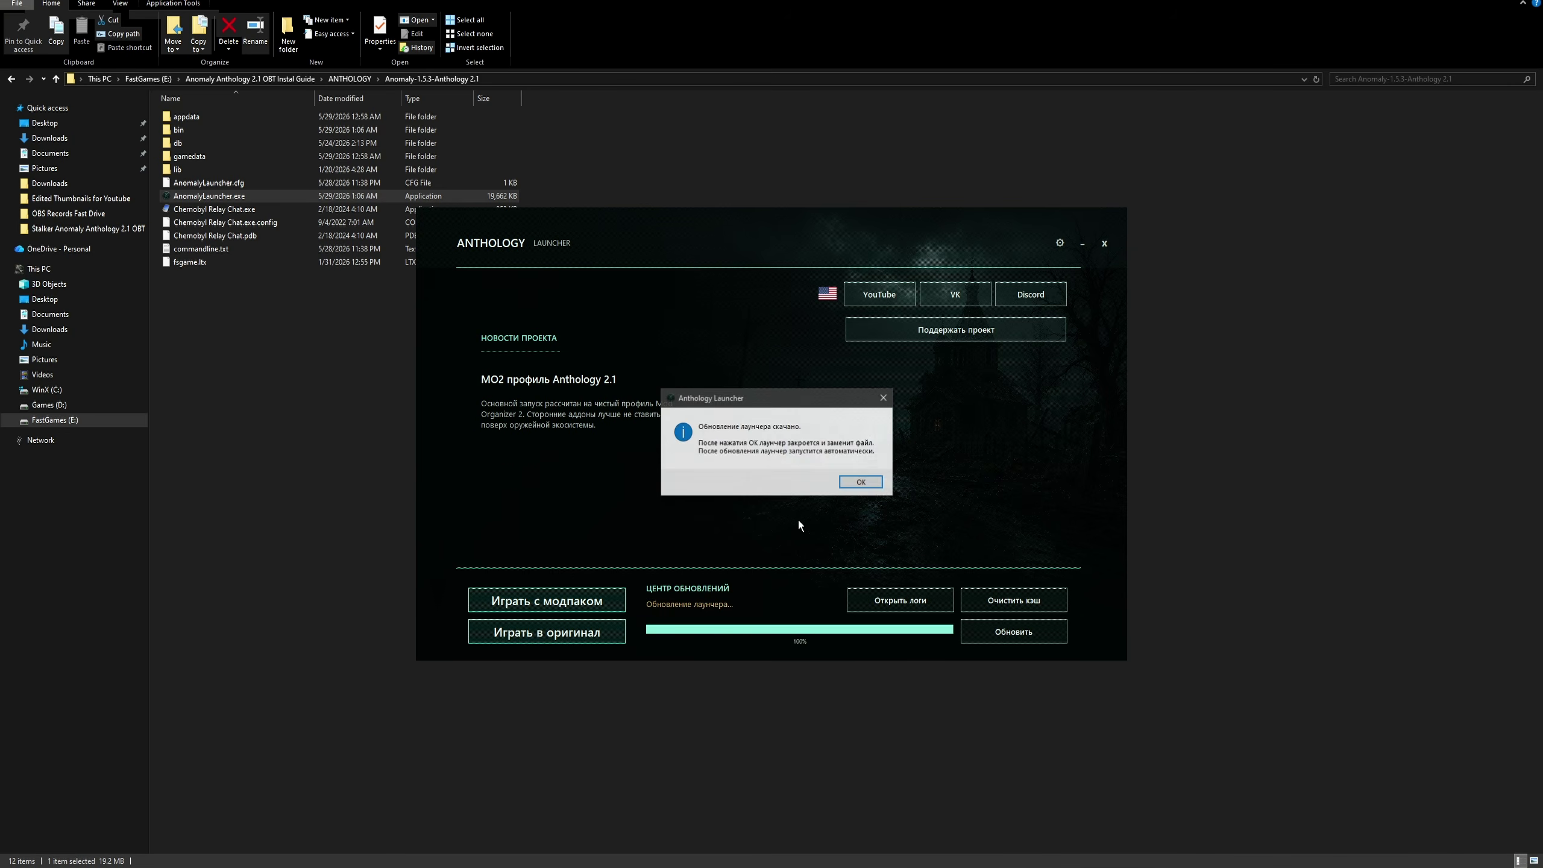
{"action": "left_click", "coordinate": [851, 483]}
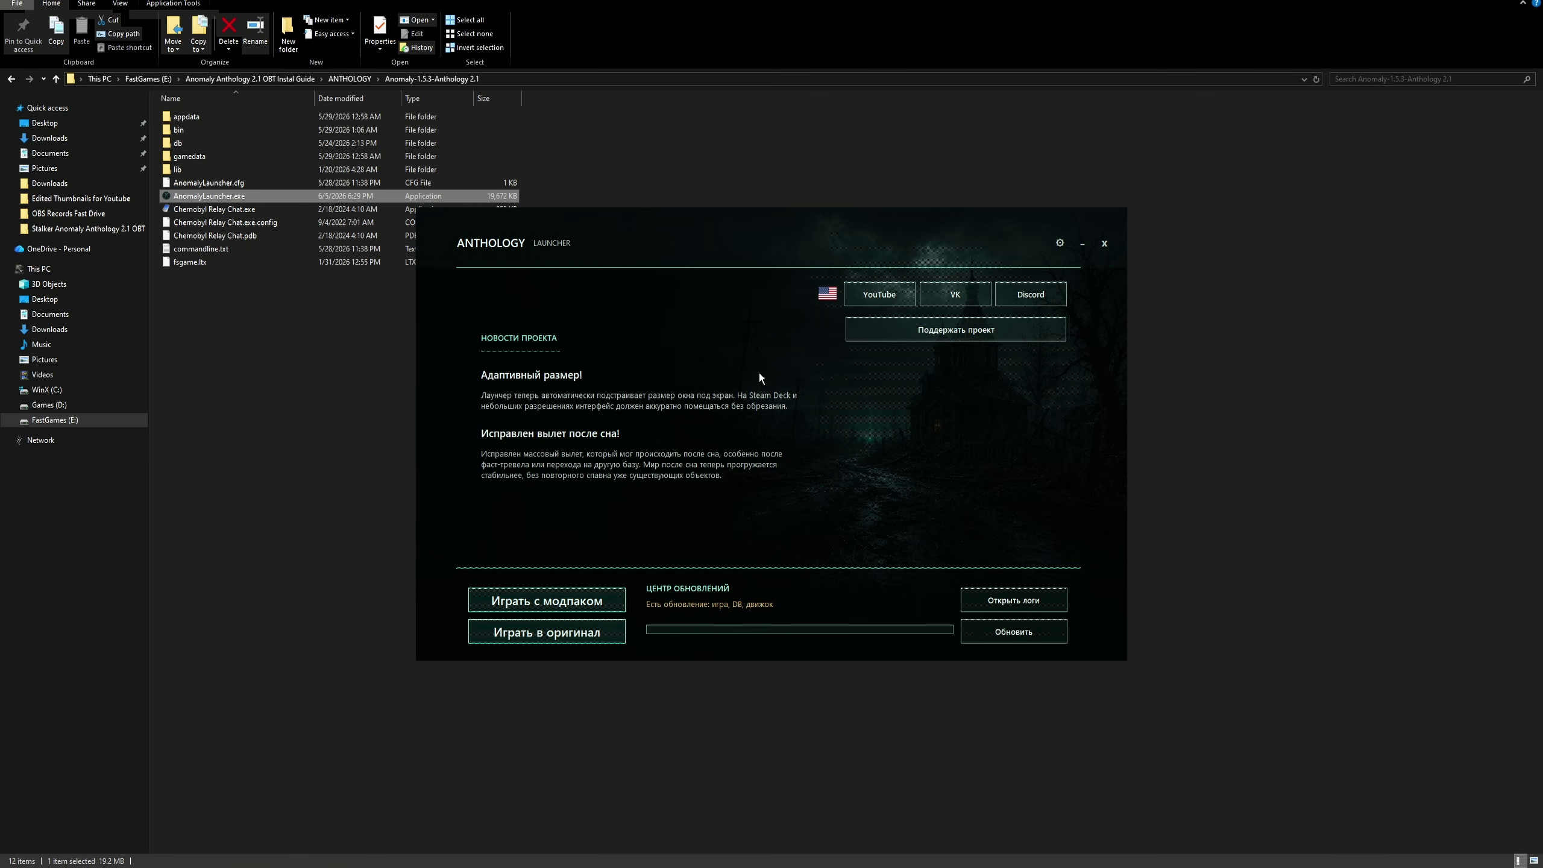
Switch the launcher language to English, sync the game and modpack updates, and run the sync a second time
{"action": "left_click", "coordinate": [824, 297]}
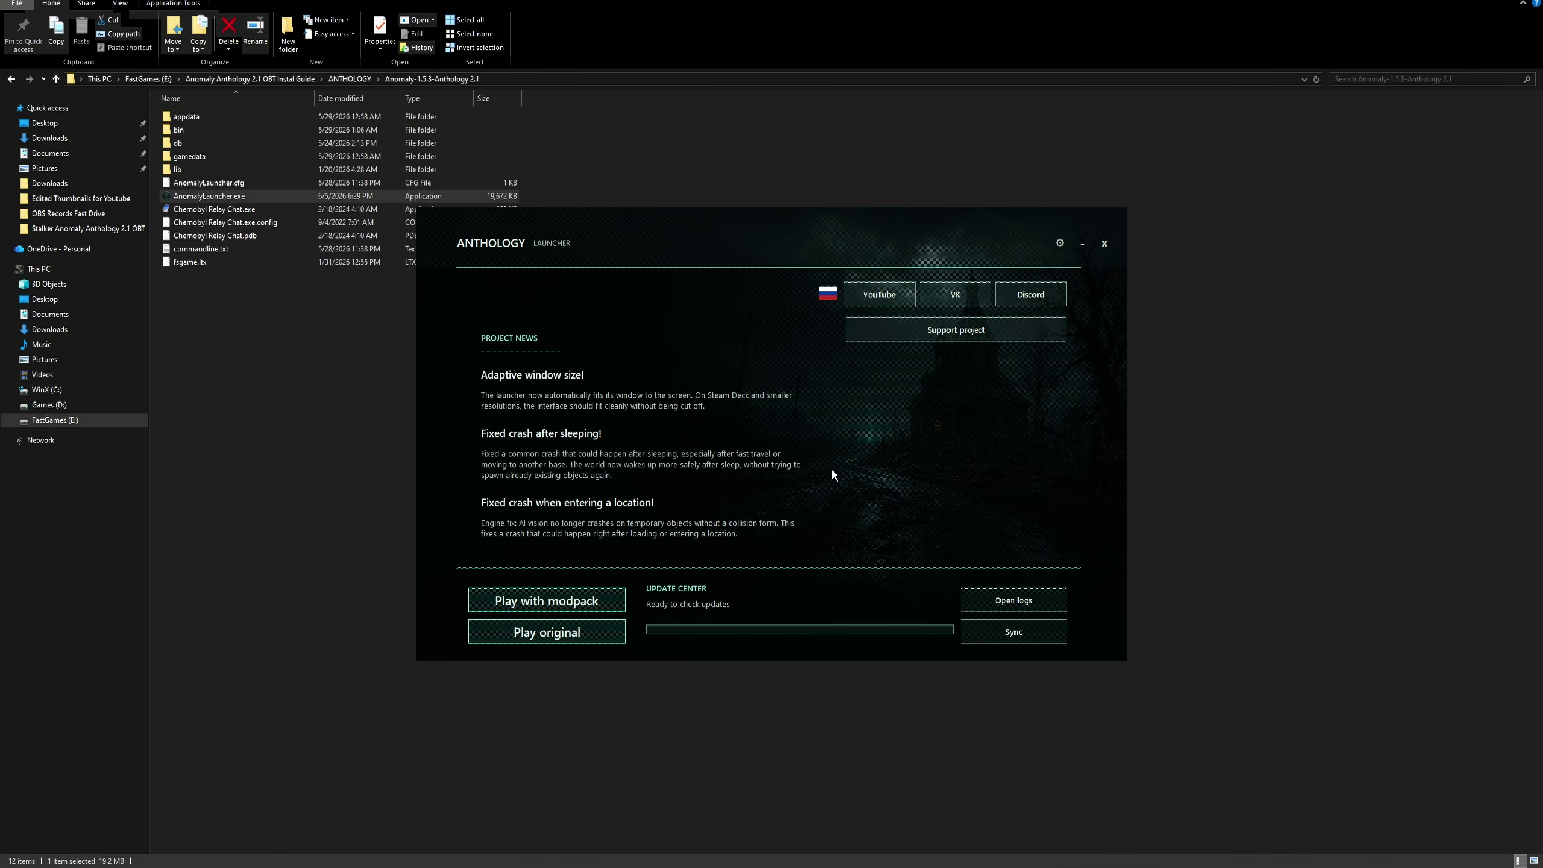
{"action": "left_click", "coordinate": [977, 638]}
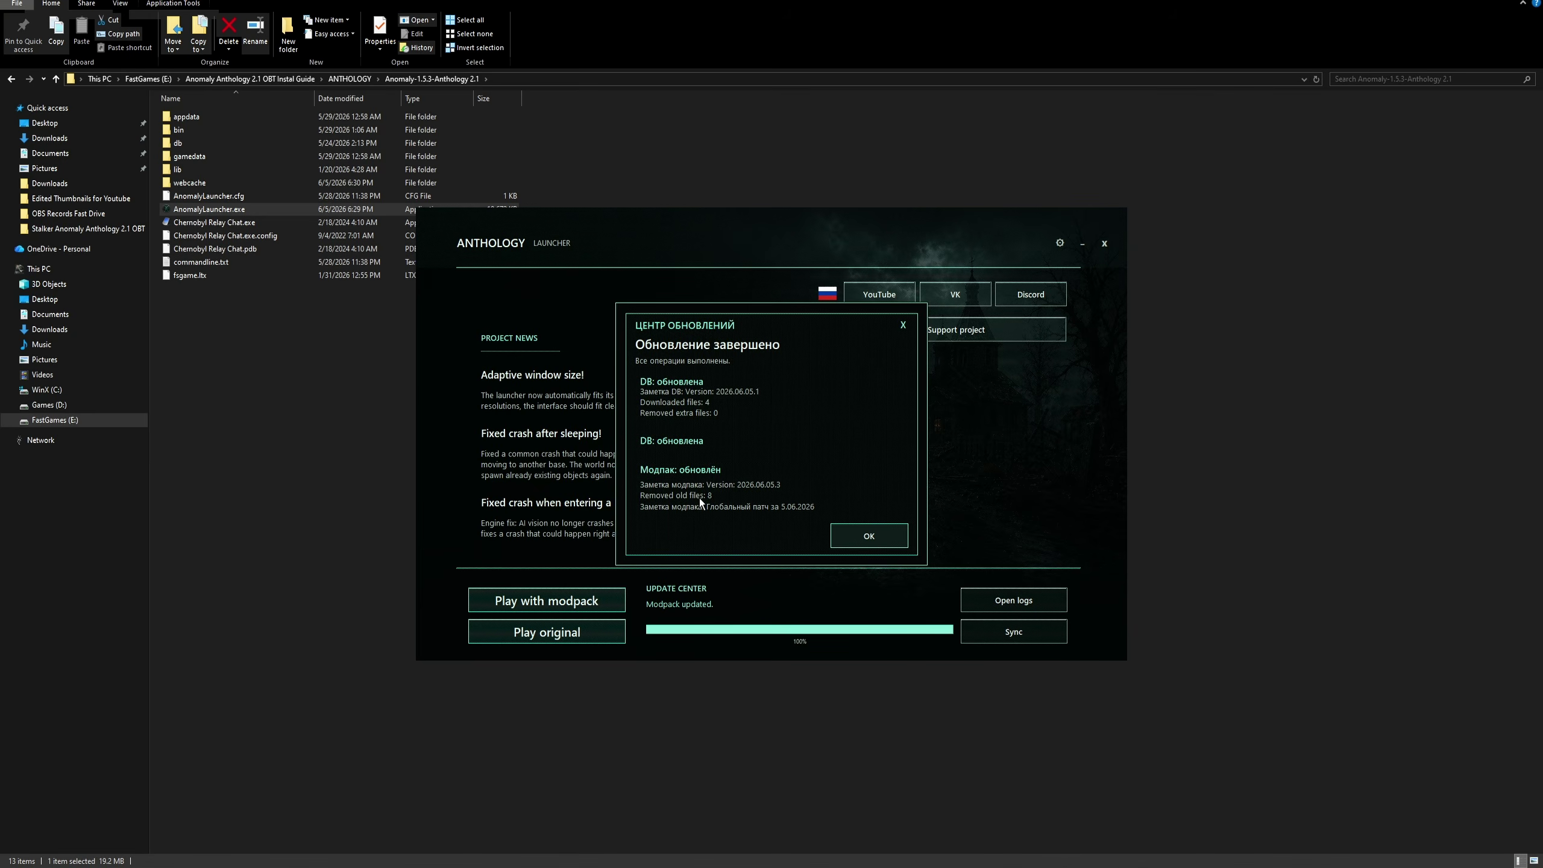
{"action": "left_click", "coordinate": [855, 533]}
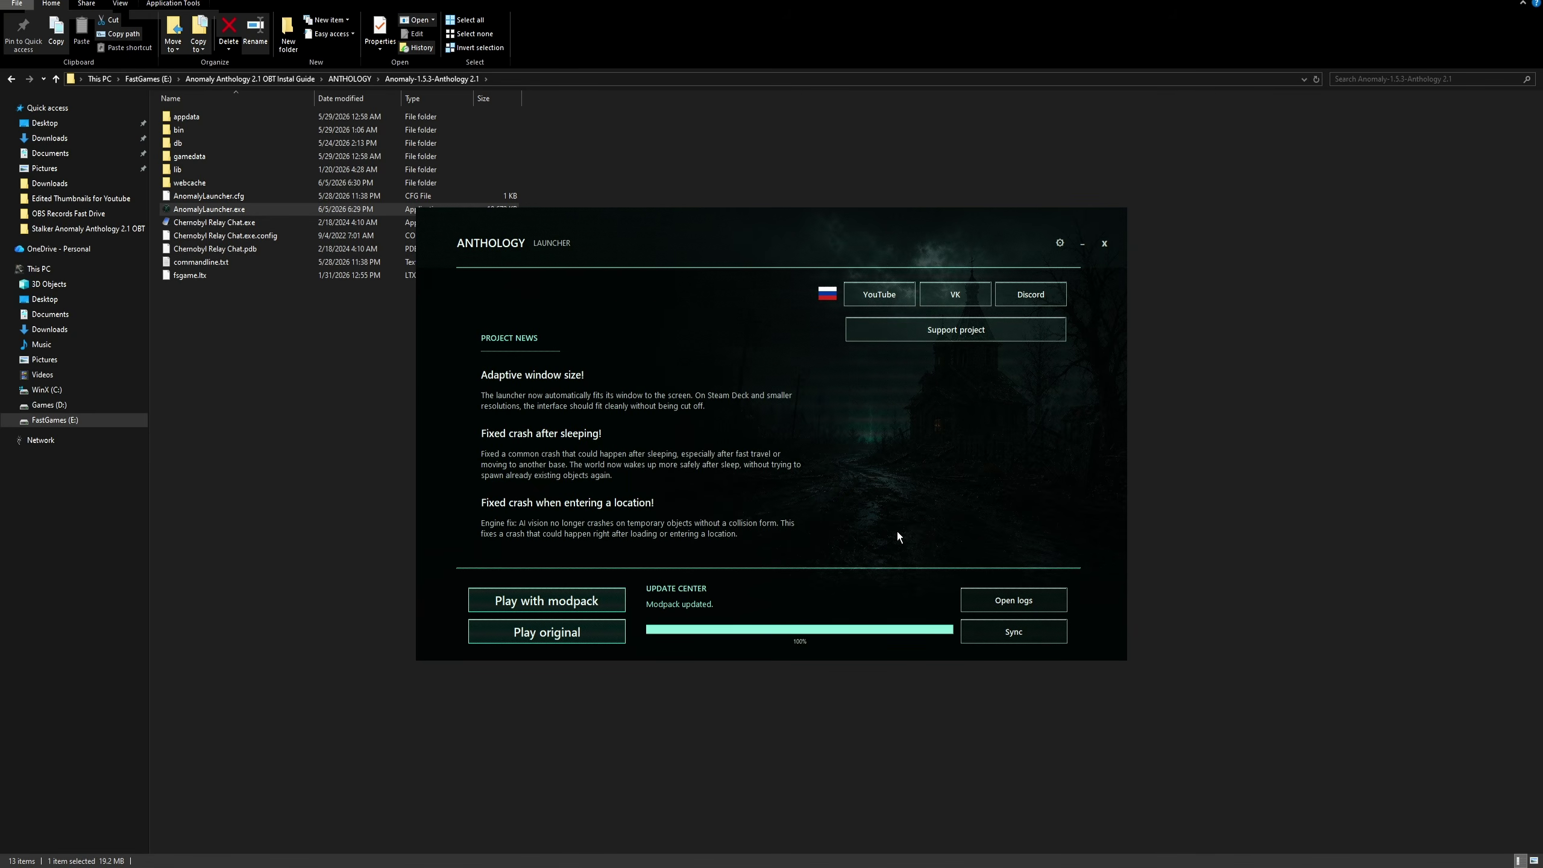
{"action": "left_click", "coordinate": [1012, 632]}
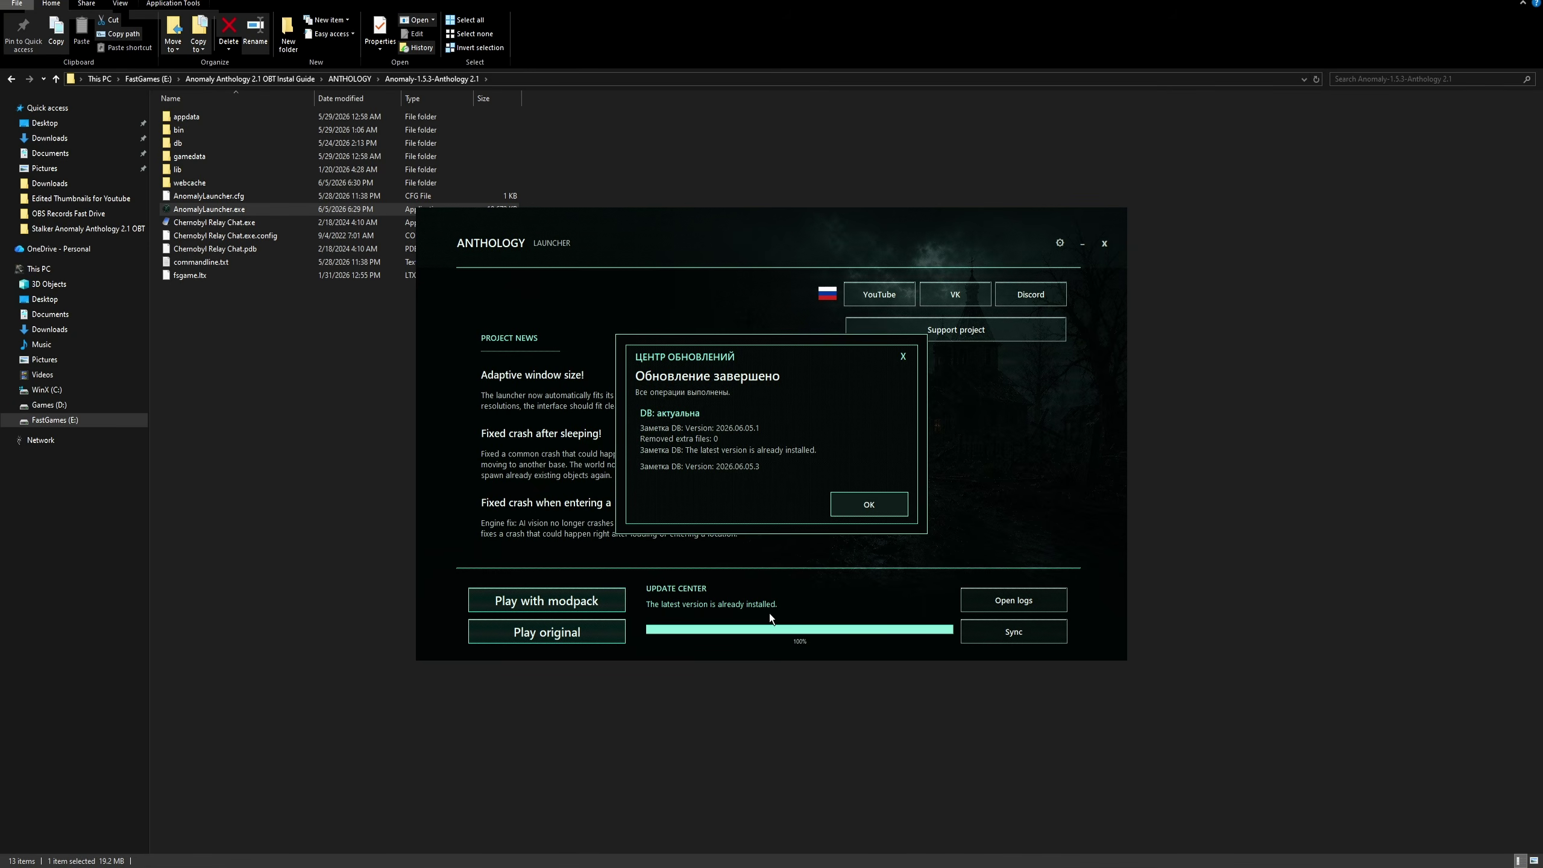
{"action": "left_click", "coordinate": [856, 504]}
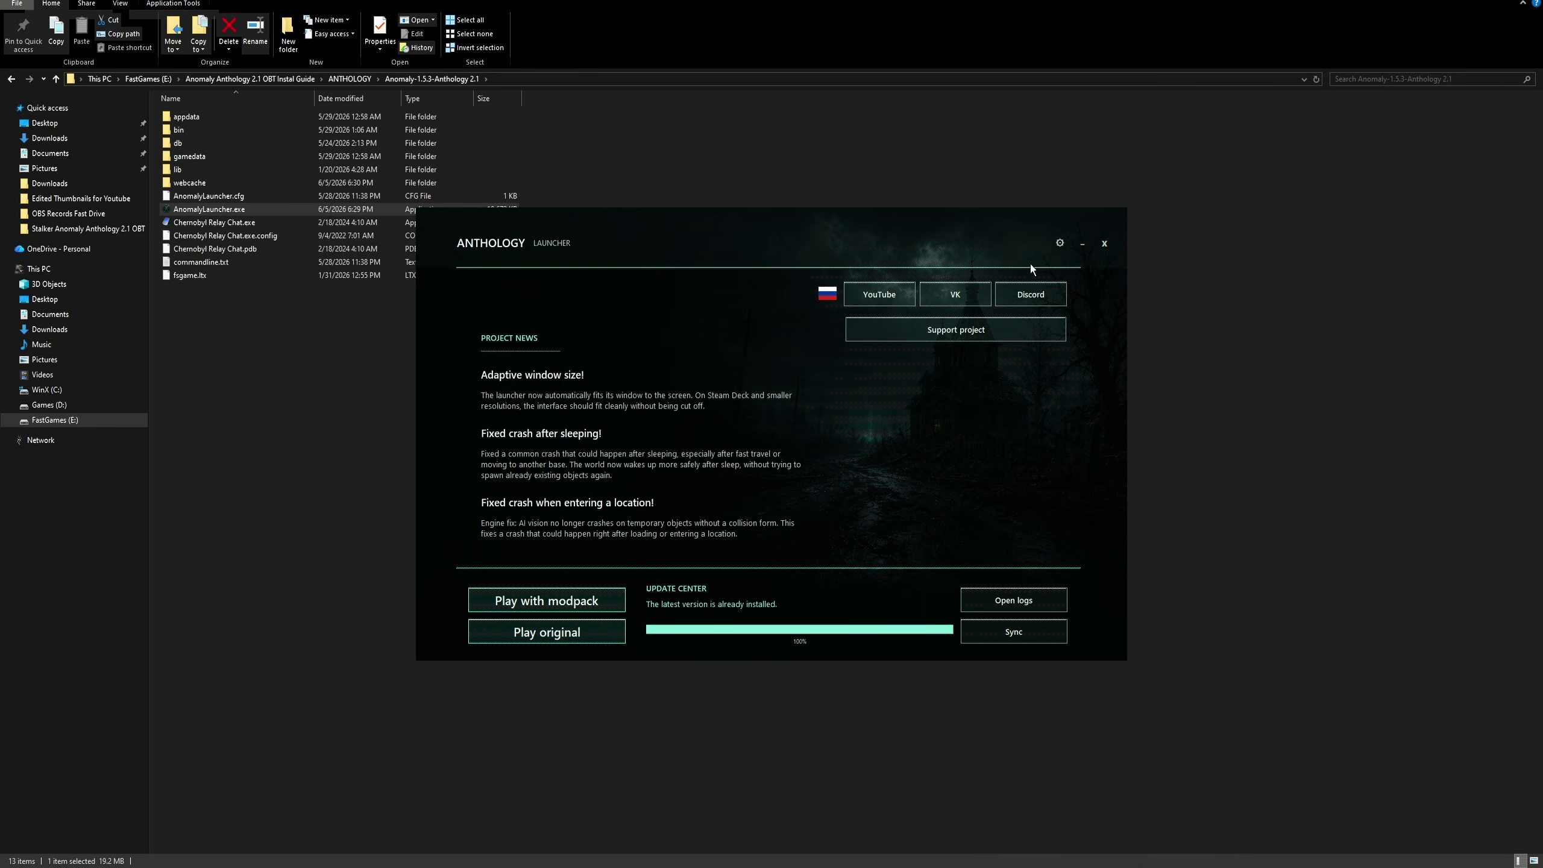
Update the MT DX11/DX11AVX engine to version 2026.06.03.1 in the launcher settings and return to the main page
{"action": "left_click", "coordinate": [1058, 244]}
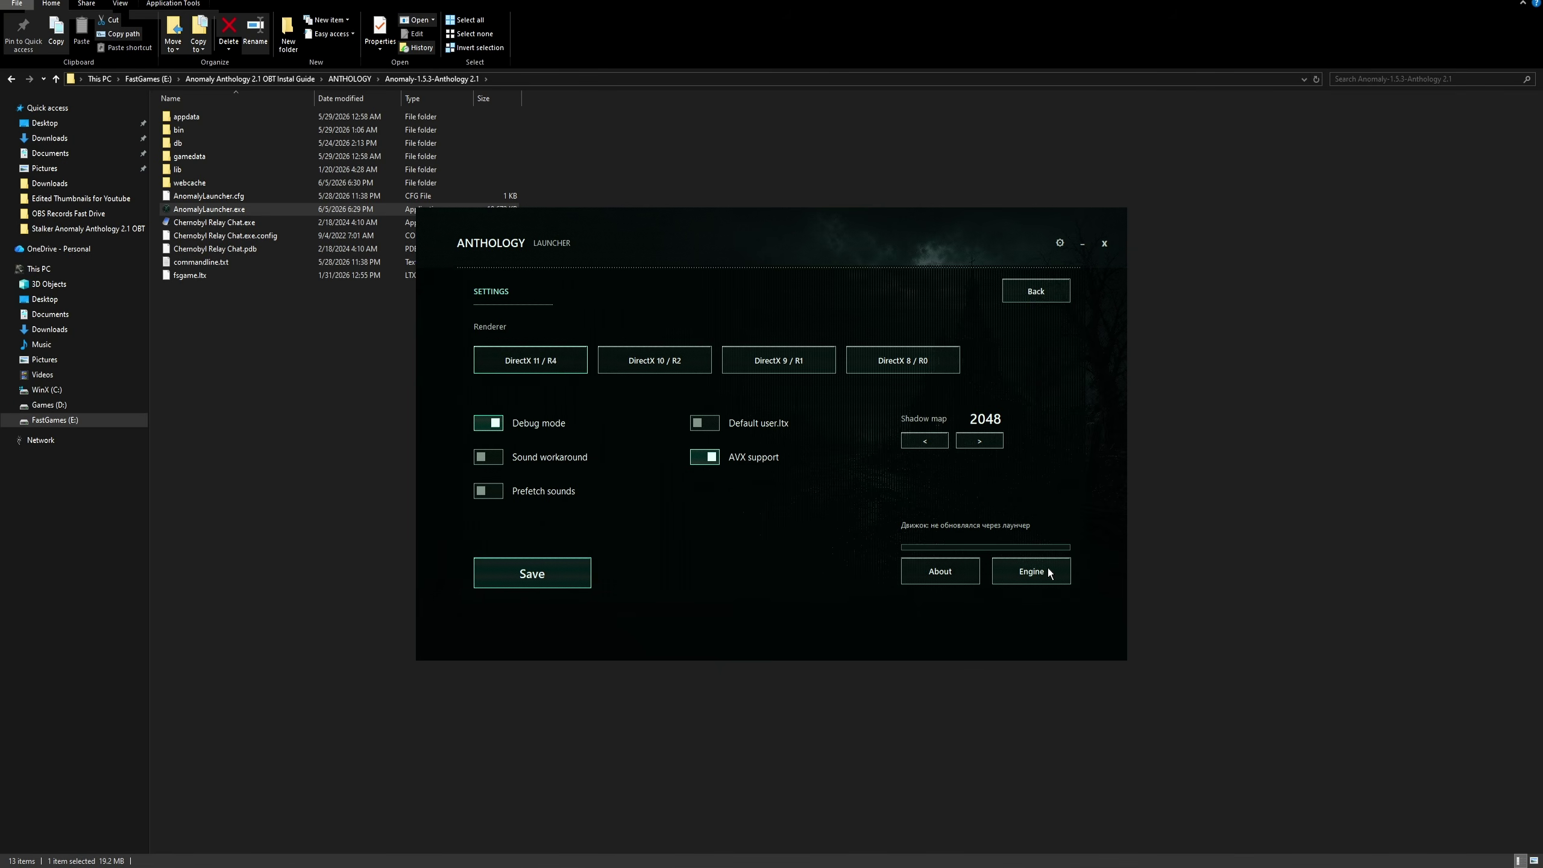
{"action": "left_click", "coordinate": [1031, 576]}
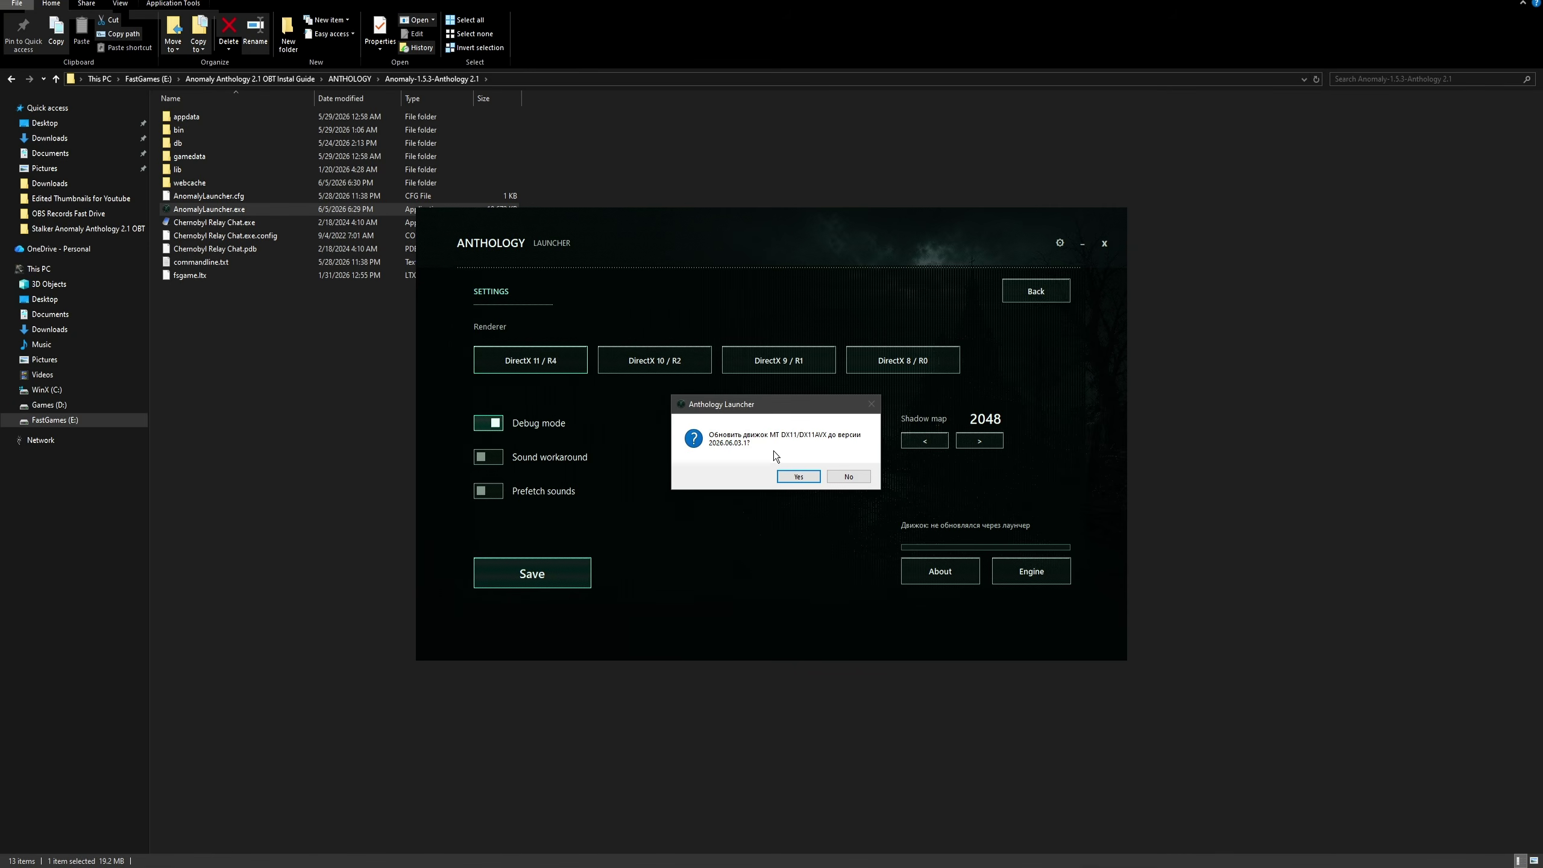
{"action": "left_click", "coordinate": [848, 478]}
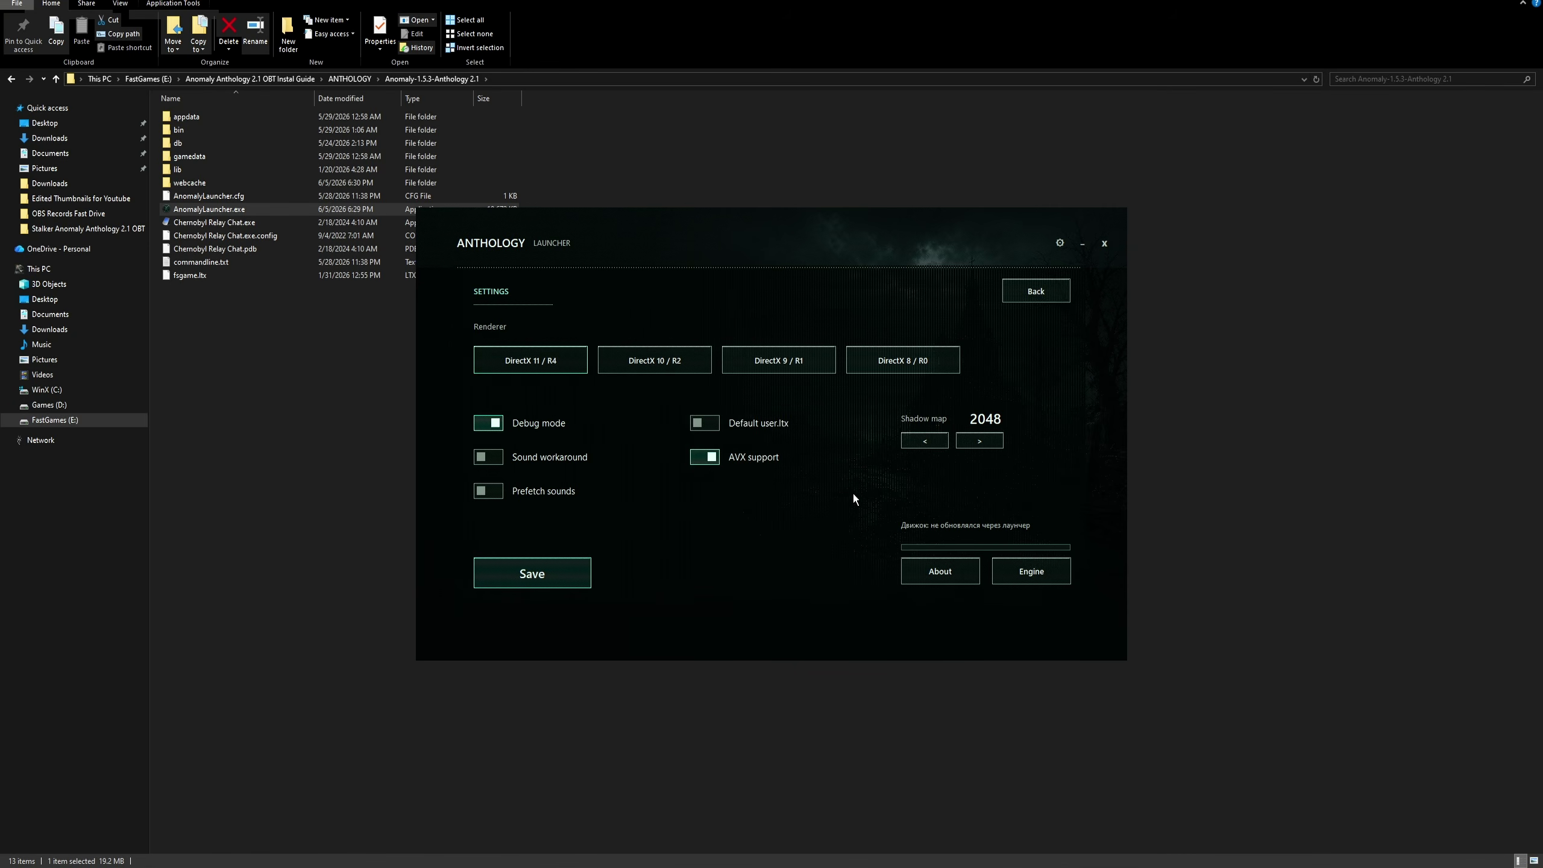
{"action": "left_click", "coordinate": [1046, 572]}
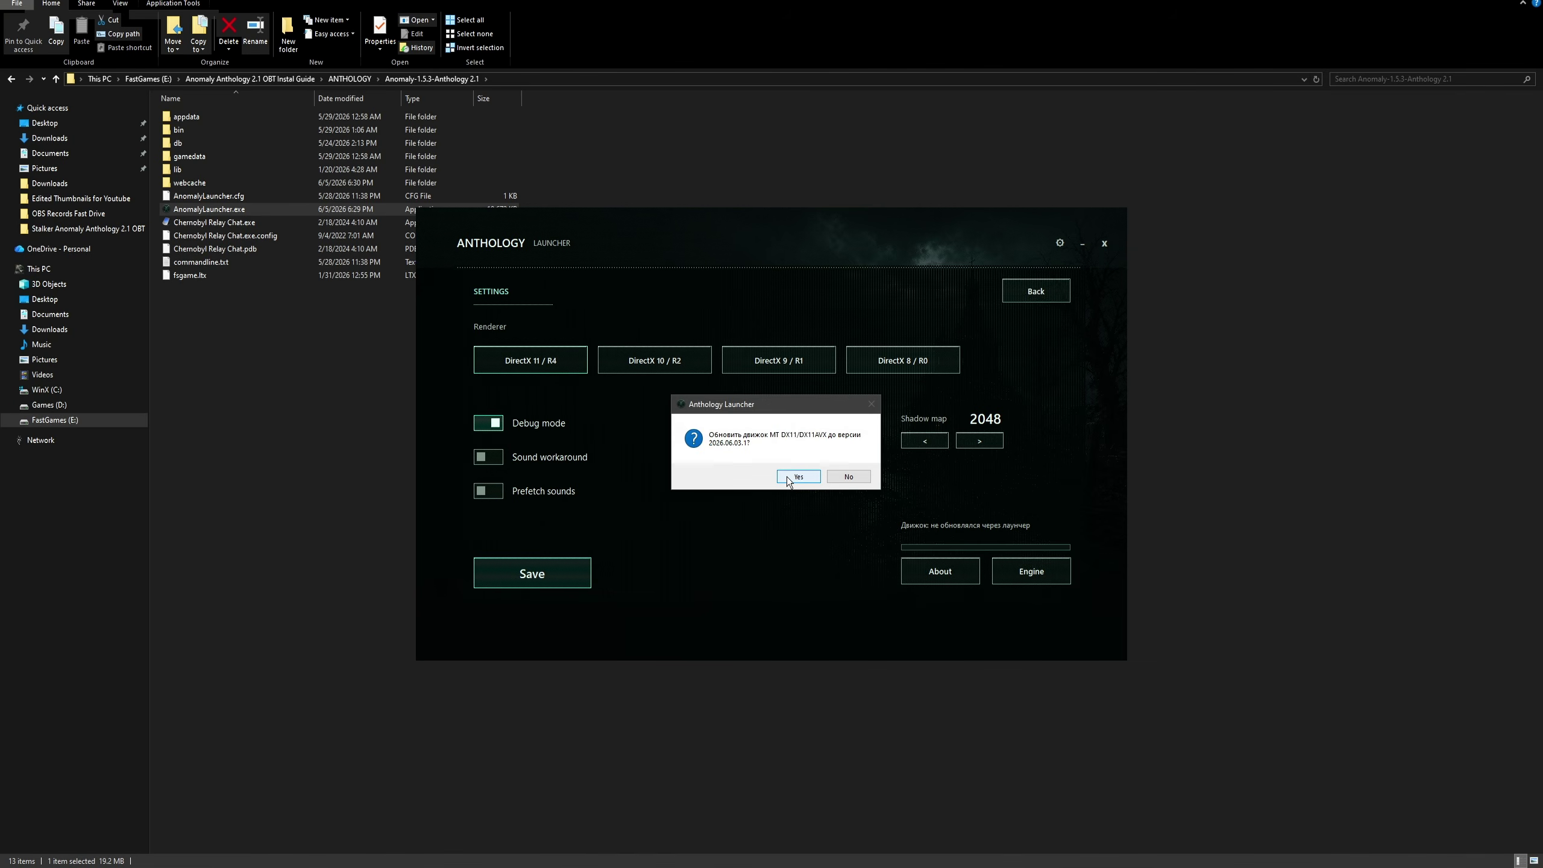
{"action": "left_click", "coordinate": [788, 478]}
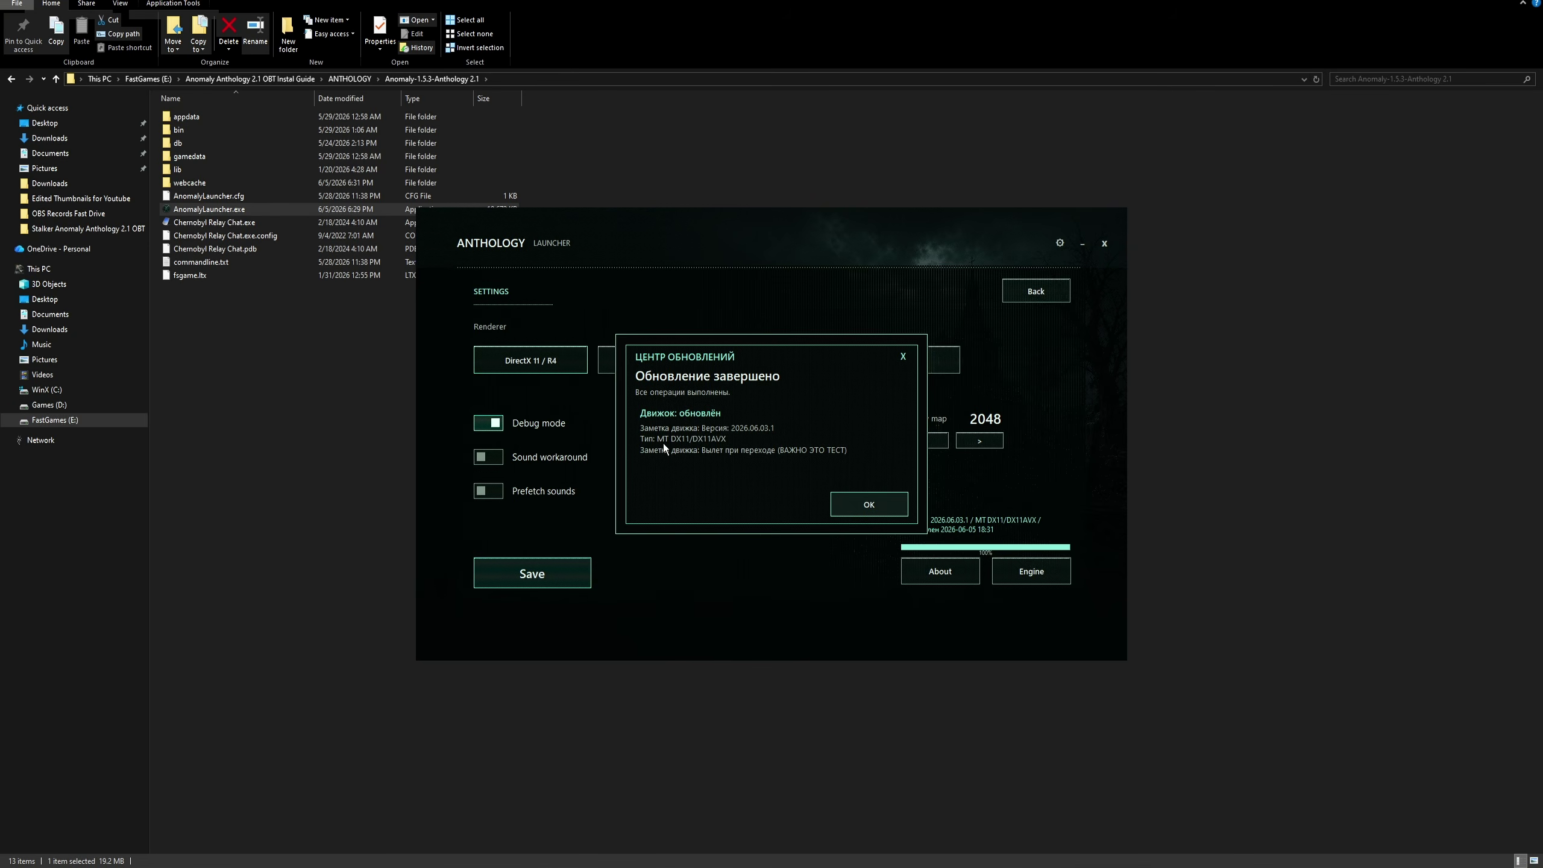
{"action": "left_click", "coordinate": [868, 505]}
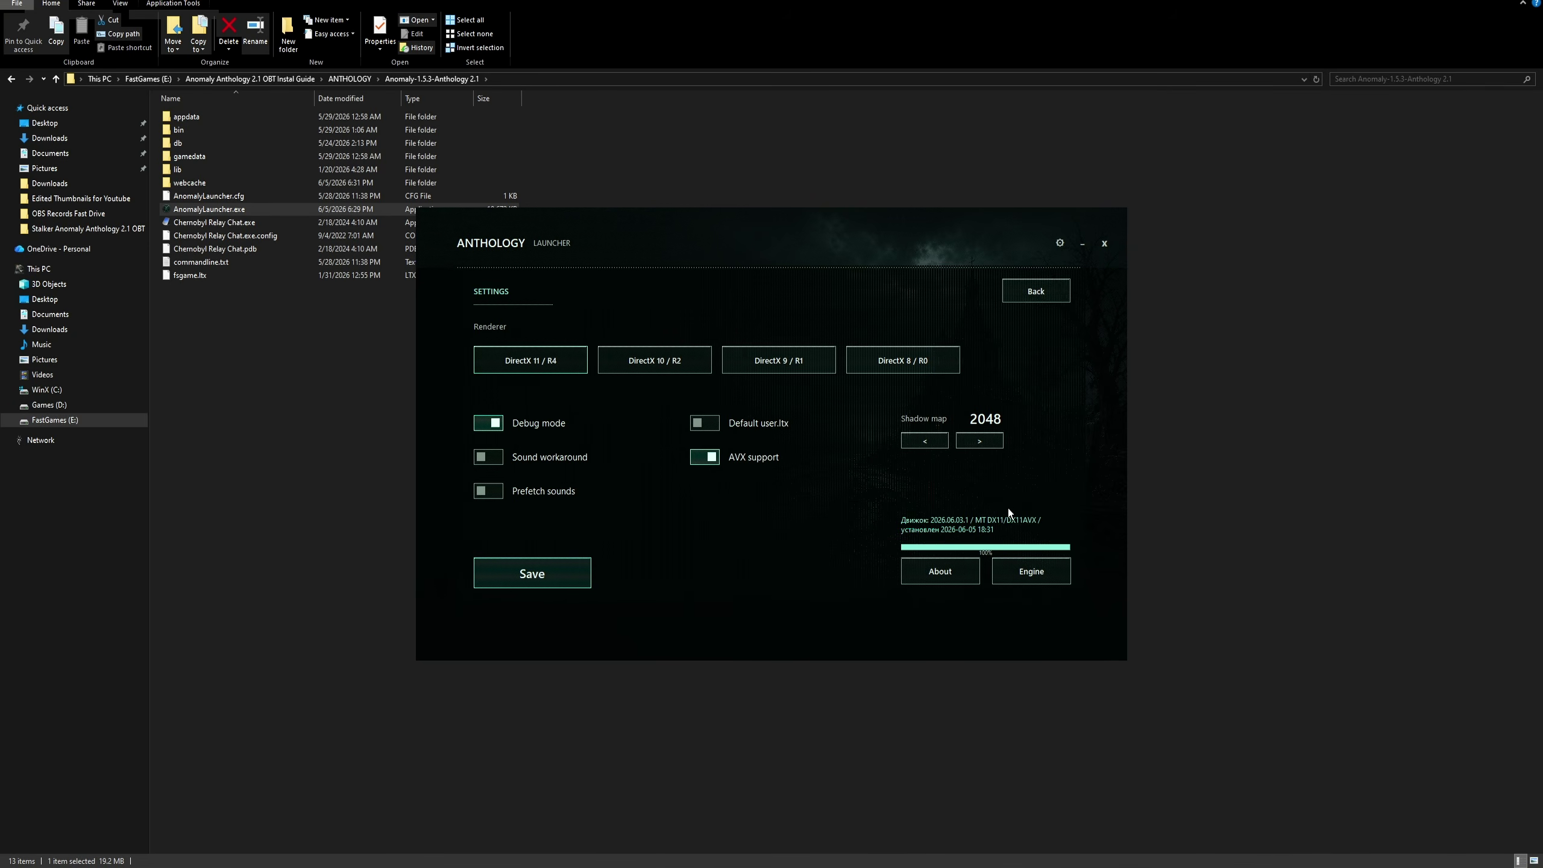
{"action": "left_click", "coordinate": [1041, 294]}
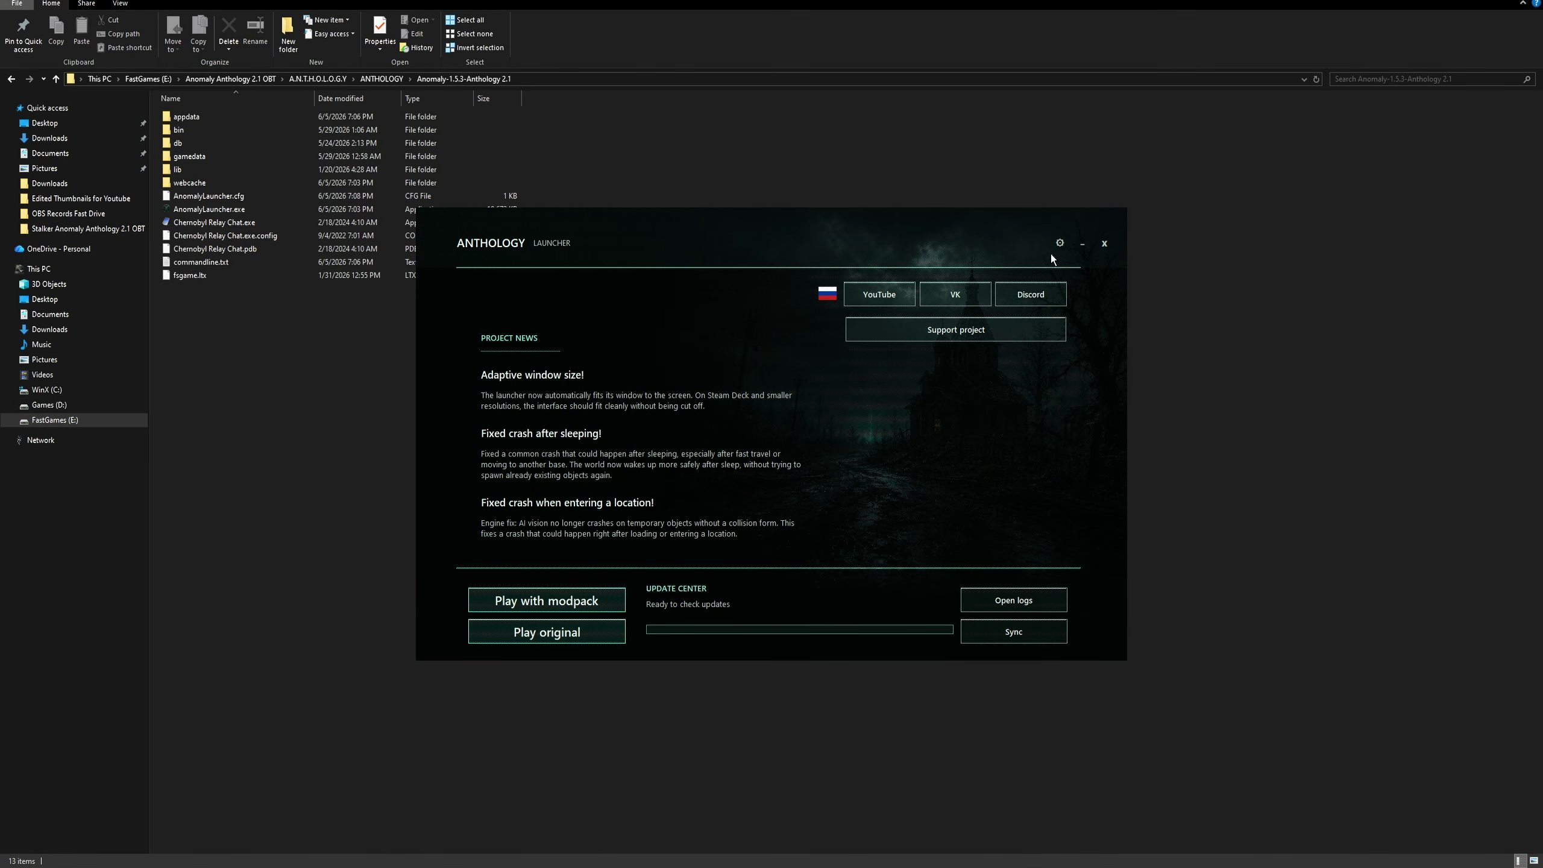
Save the current launcher settings and start the original game without the modpack
{"action": "left_click", "coordinate": [1058, 242]}
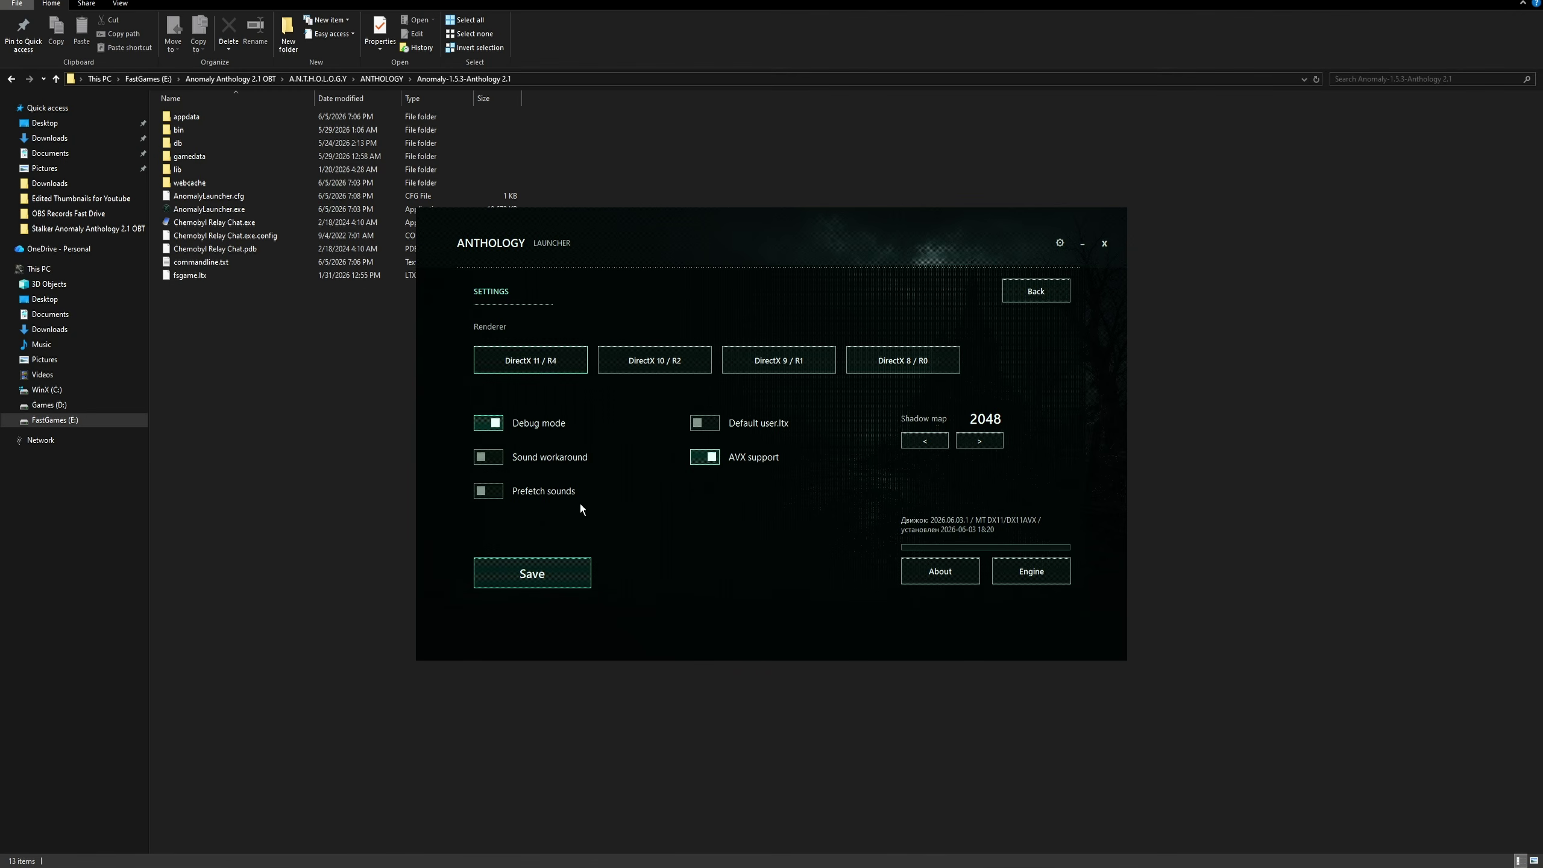
{"action": "left_click", "coordinate": [568, 582]}
{"action": "left_click", "coordinate": [792, 478]}
{"action": "left_click", "coordinate": [1038, 294]}
{"action": "left_click", "coordinate": [581, 639]}
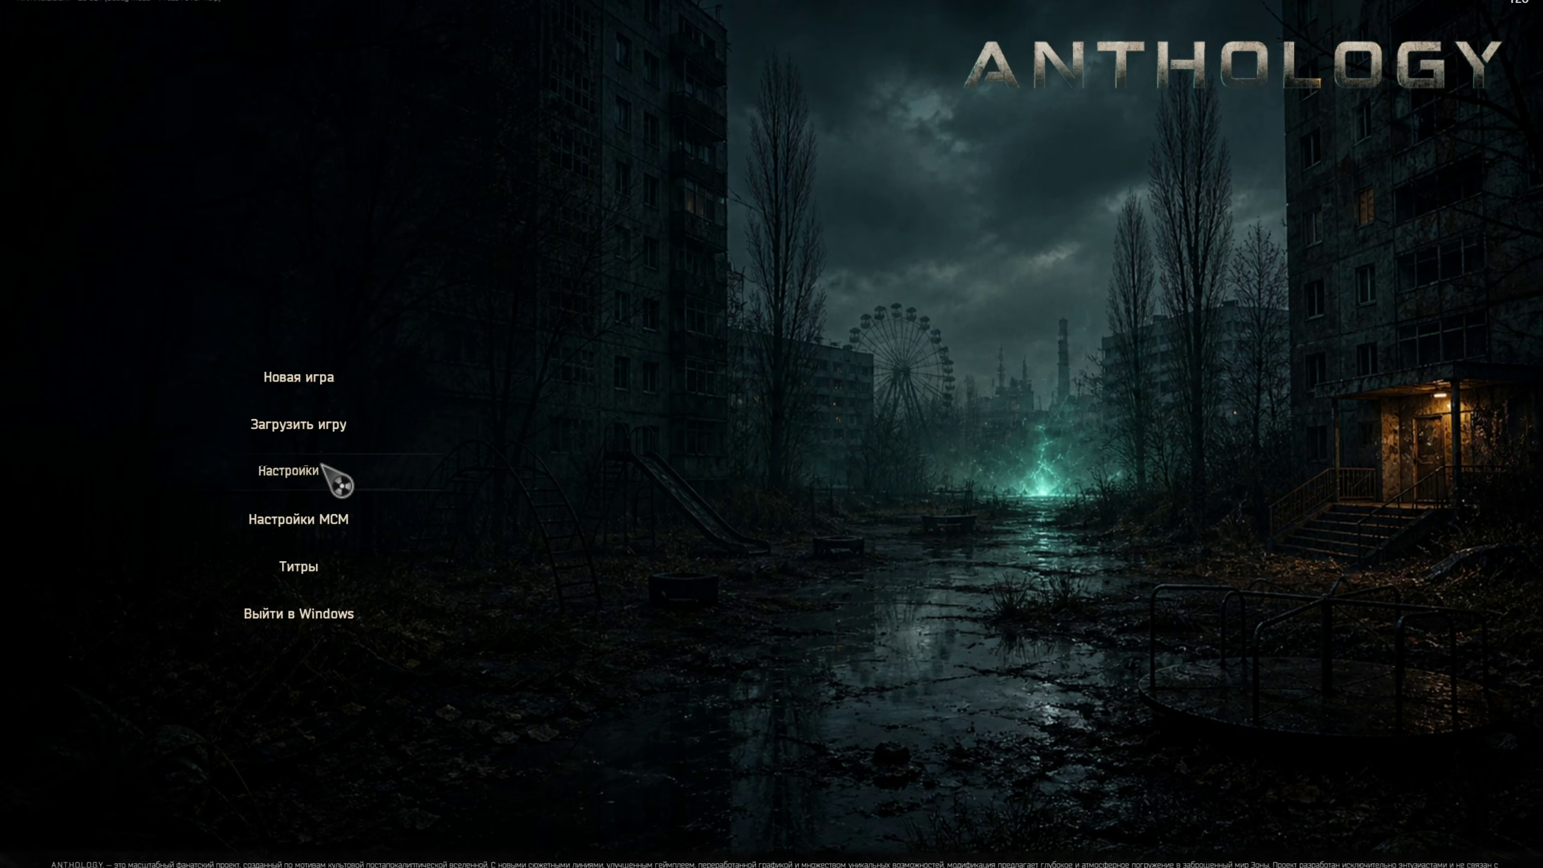
Set the game language to eng in the Другое settings and apply the change
{"action": "left_click", "coordinate": [358, 473]}
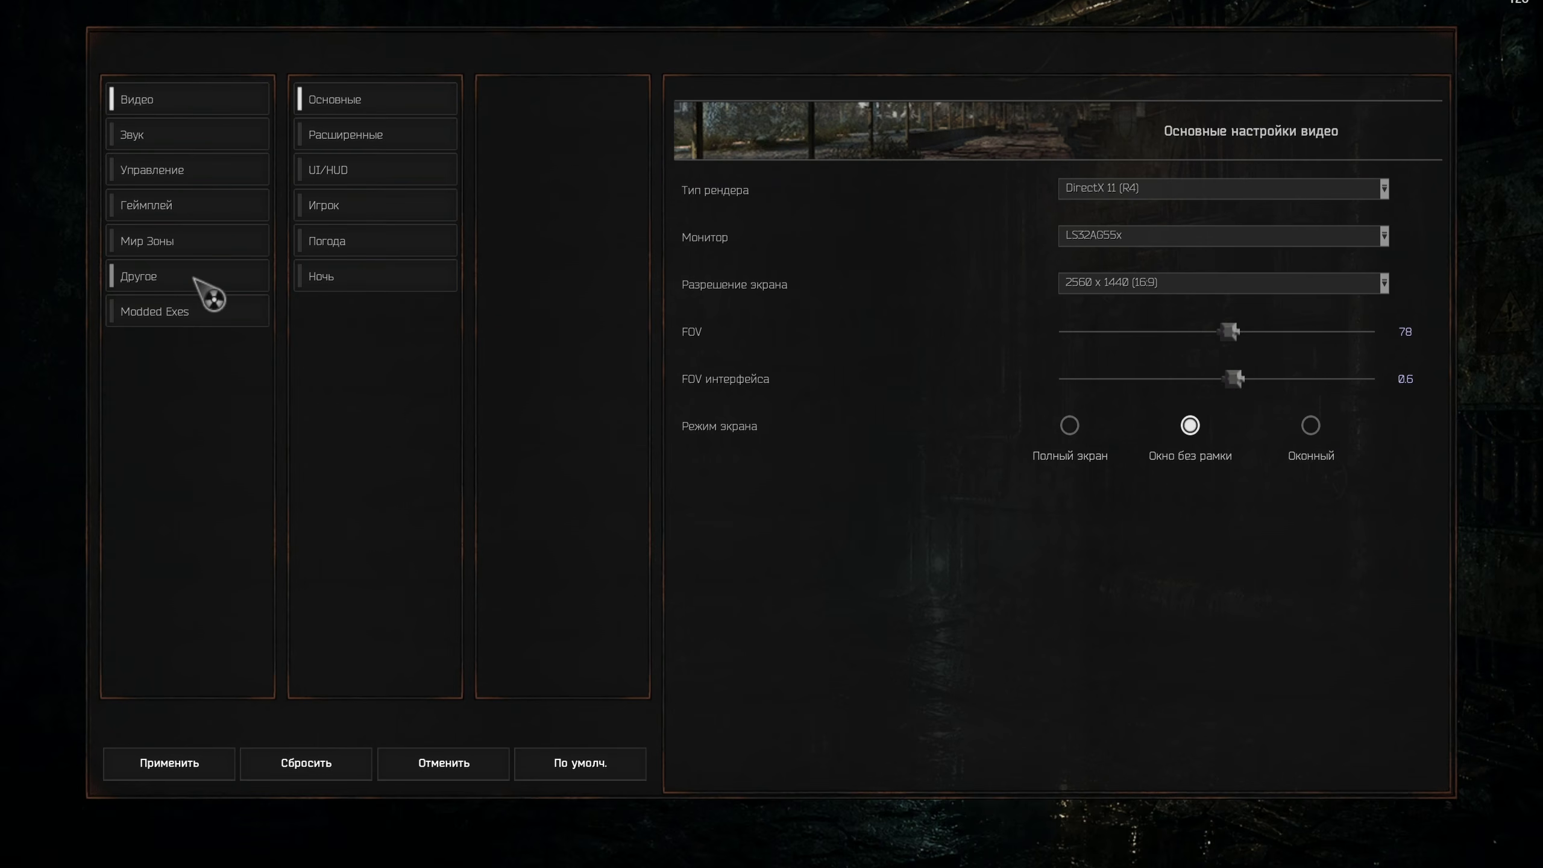
{"action": "left_click", "coordinate": [219, 291]}
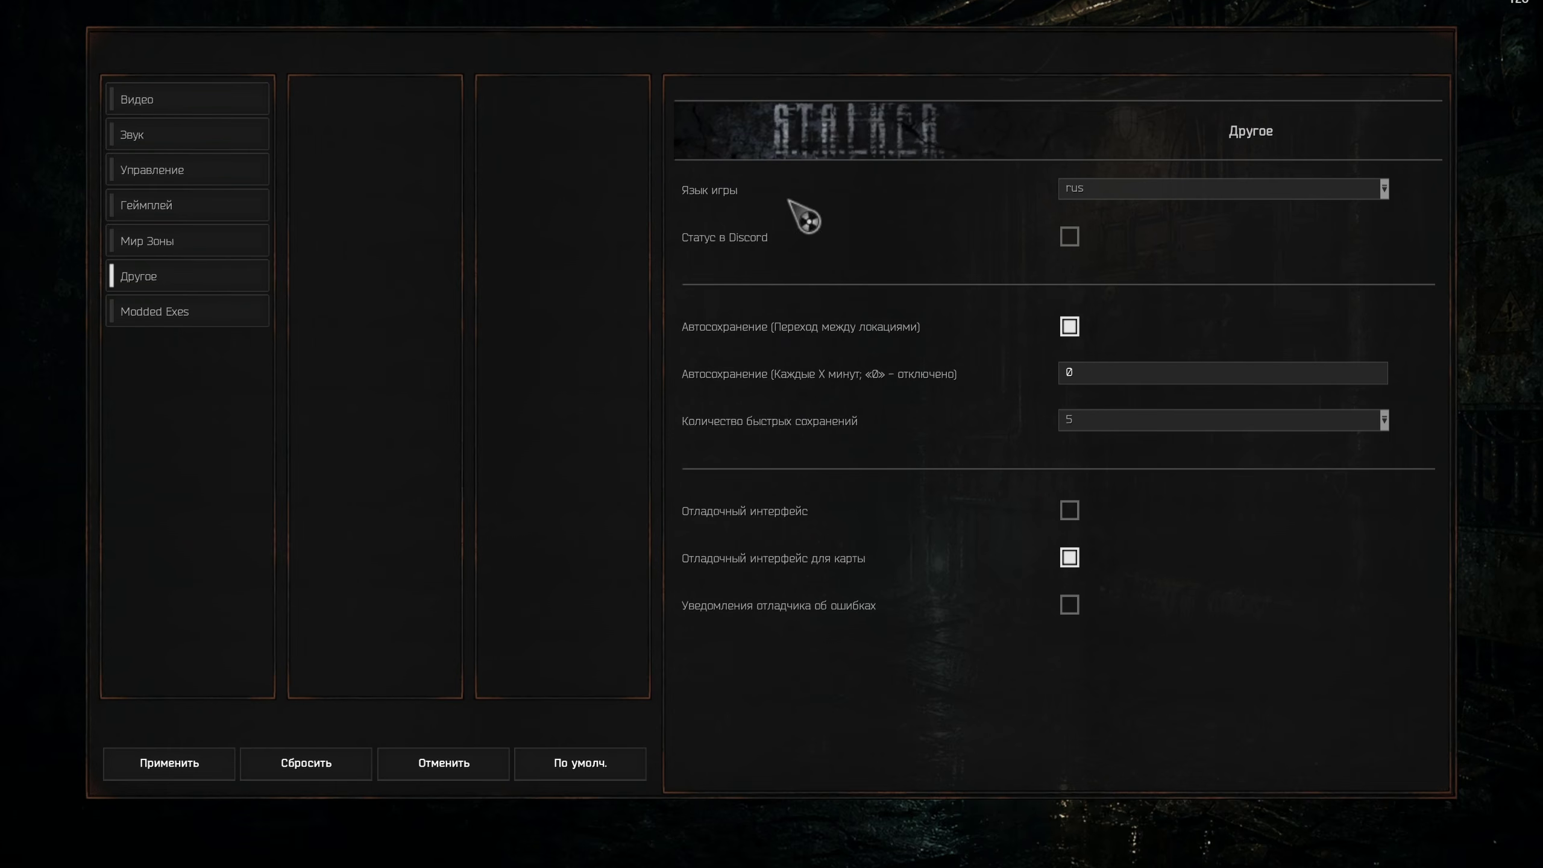
{"action": "left_click", "coordinate": [1161, 189]}
{"action": "left_click", "coordinate": [1075, 212]}
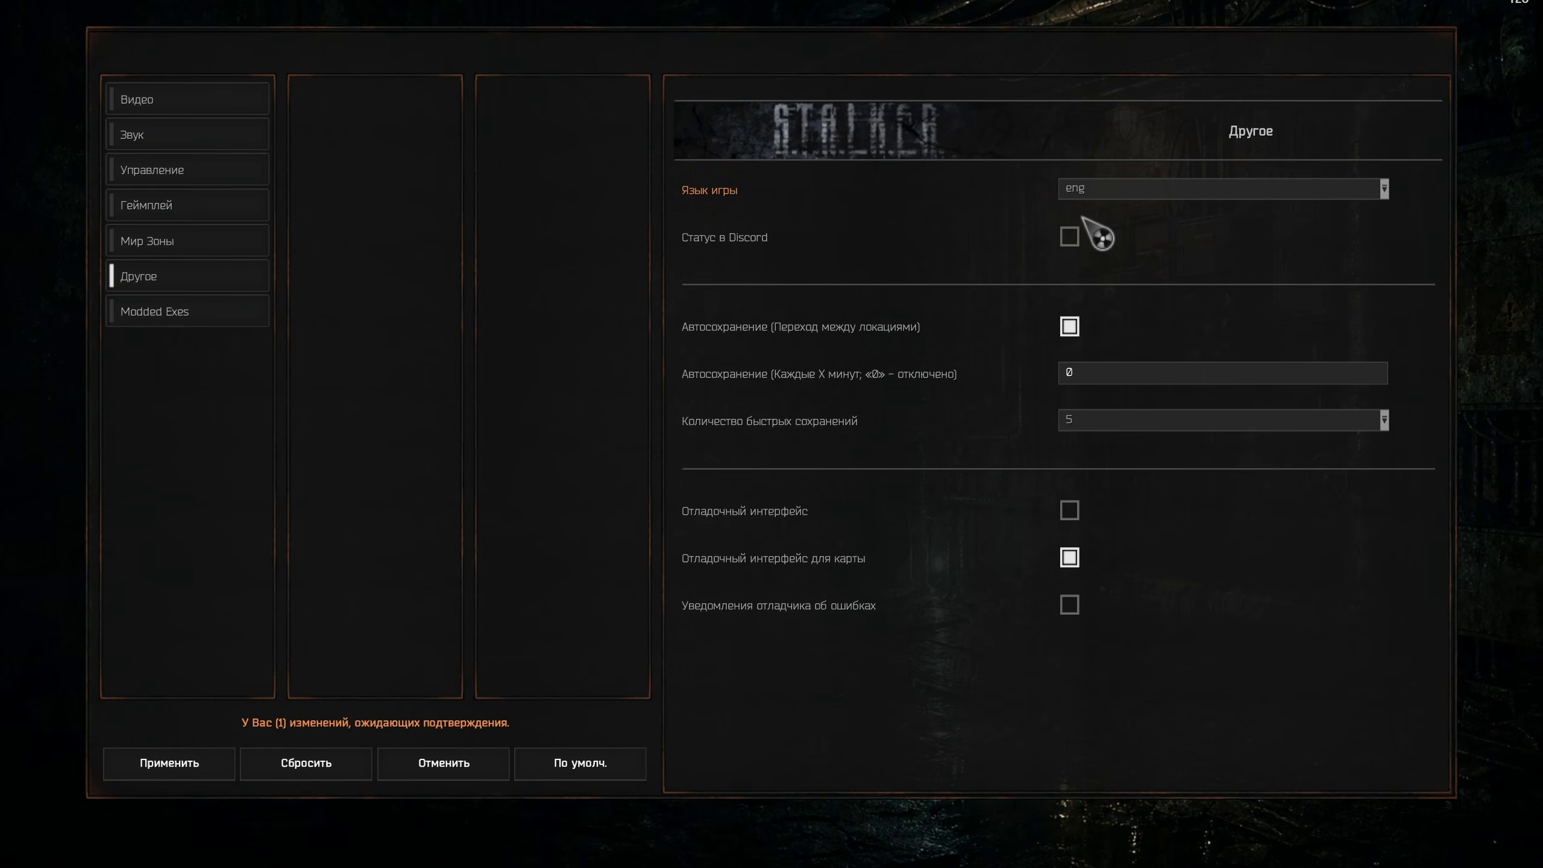
{"action": "left_click", "coordinate": [161, 764]}
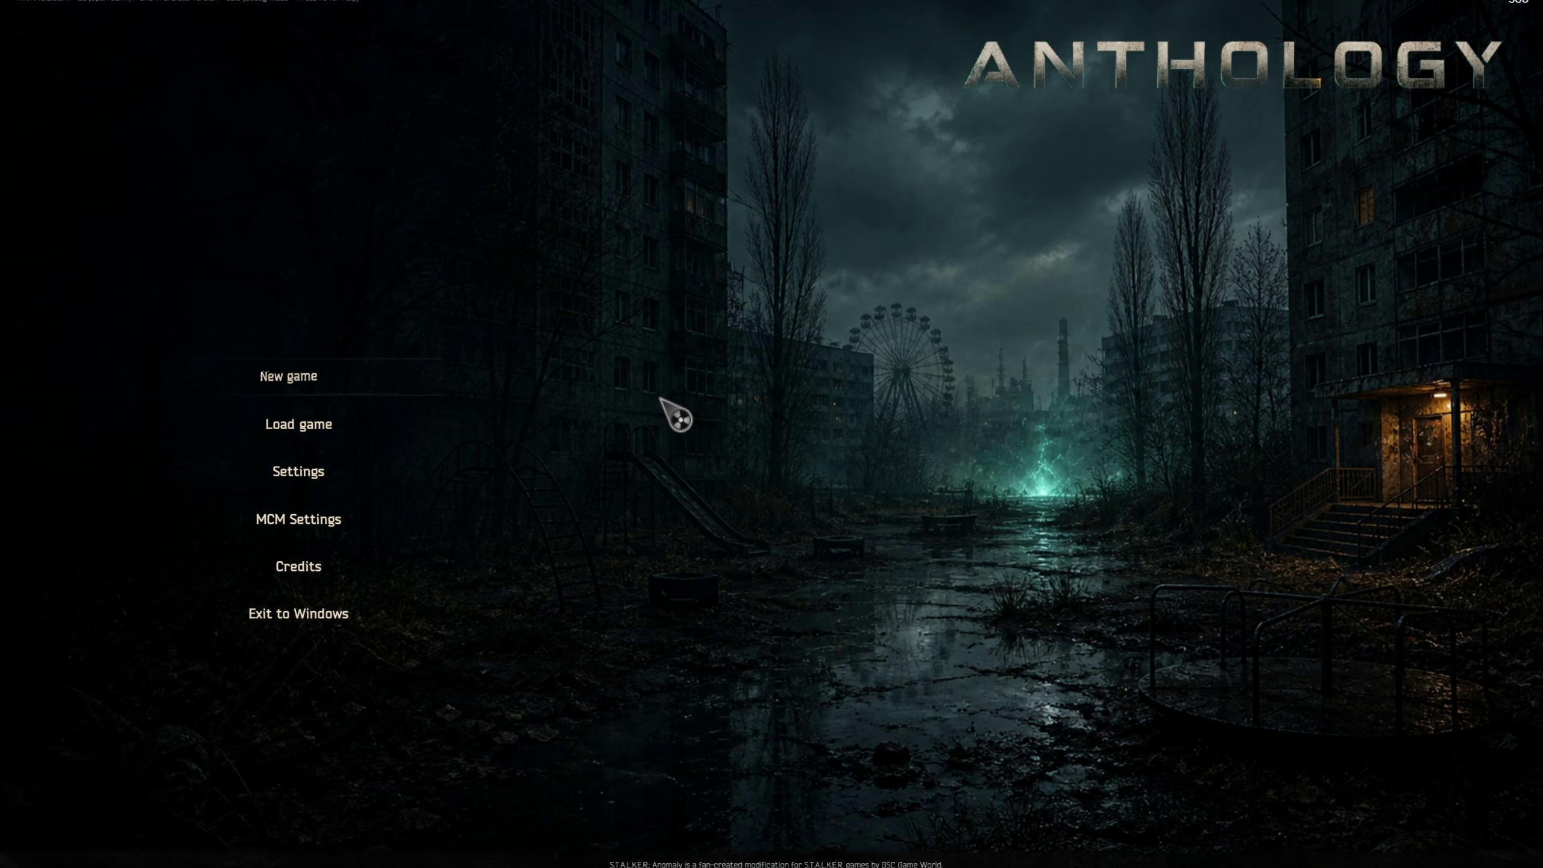
Examine the starting locations offered for a new game, including the story starts, and return to the main menu
{"action": "left_click", "coordinate": [309, 372]}
{"action": "left_click", "coordinate": [312, 282]}
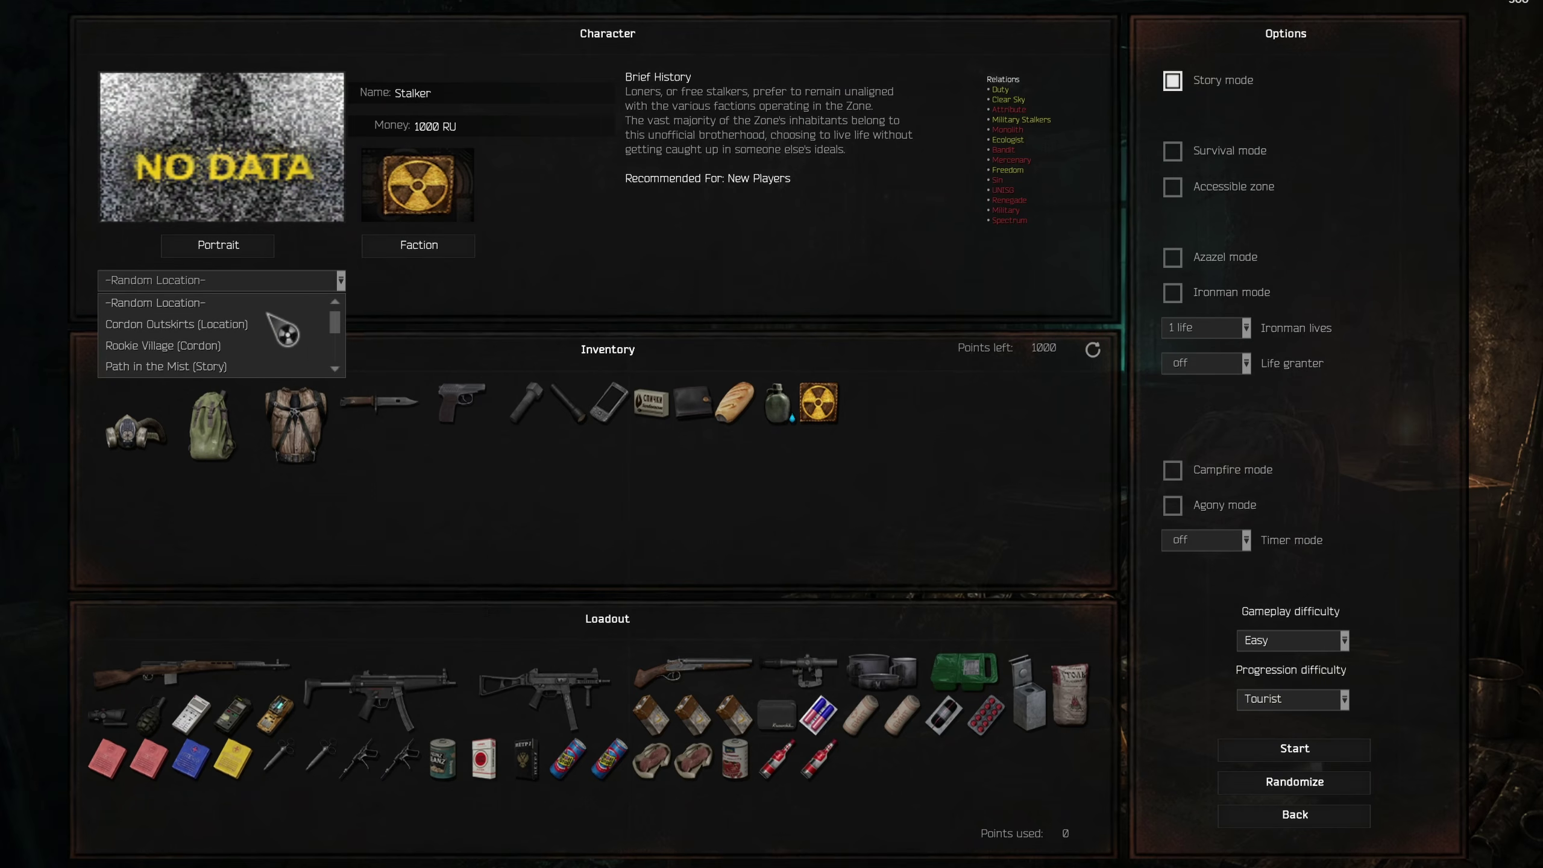
{"action": "left_click_drag", "start_coordinate": [337, 328], "coordinate": [317, 353]}
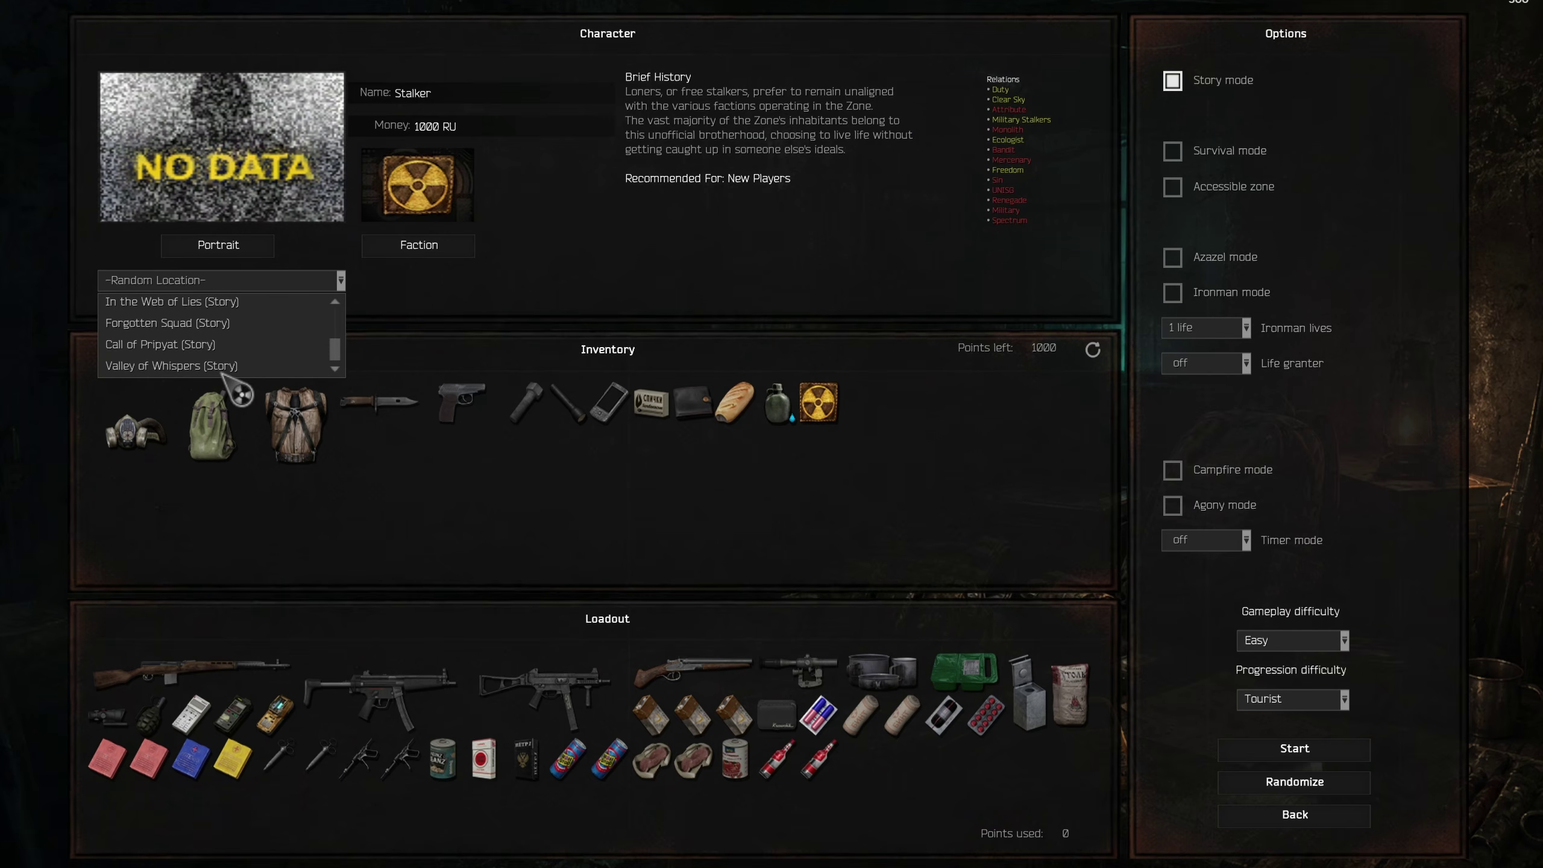
{"action": "key", "text": "Escape"}
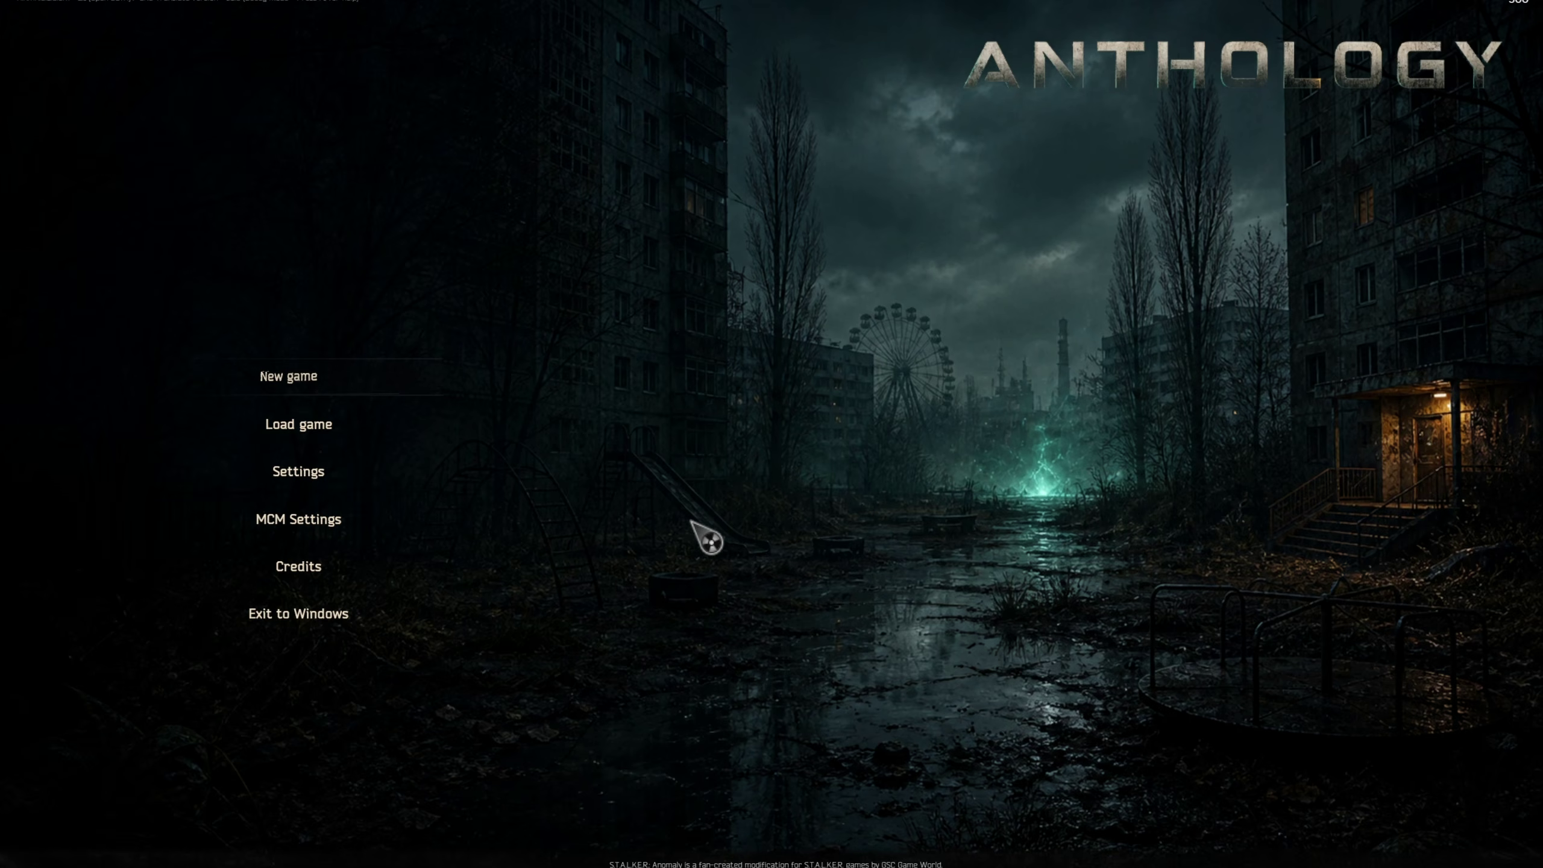
Exit the original game to Windows and start the modpack version from the launcher, opening Mod Organizer
{"action": "left_click", "coordinate": [333, 613]}
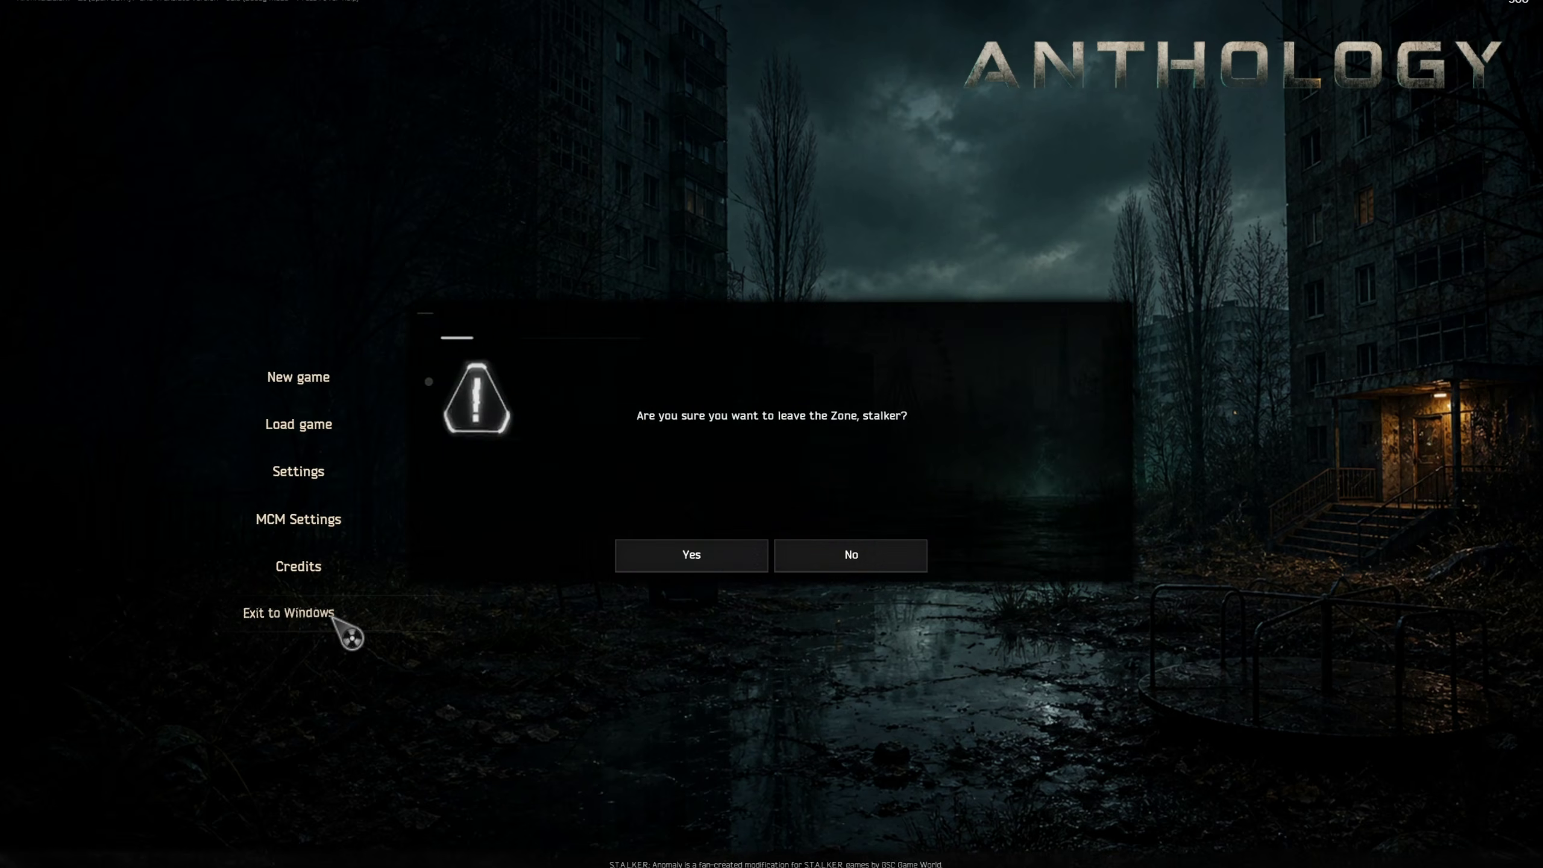
{"action": "left_click", "coordinate": [643, 550]}
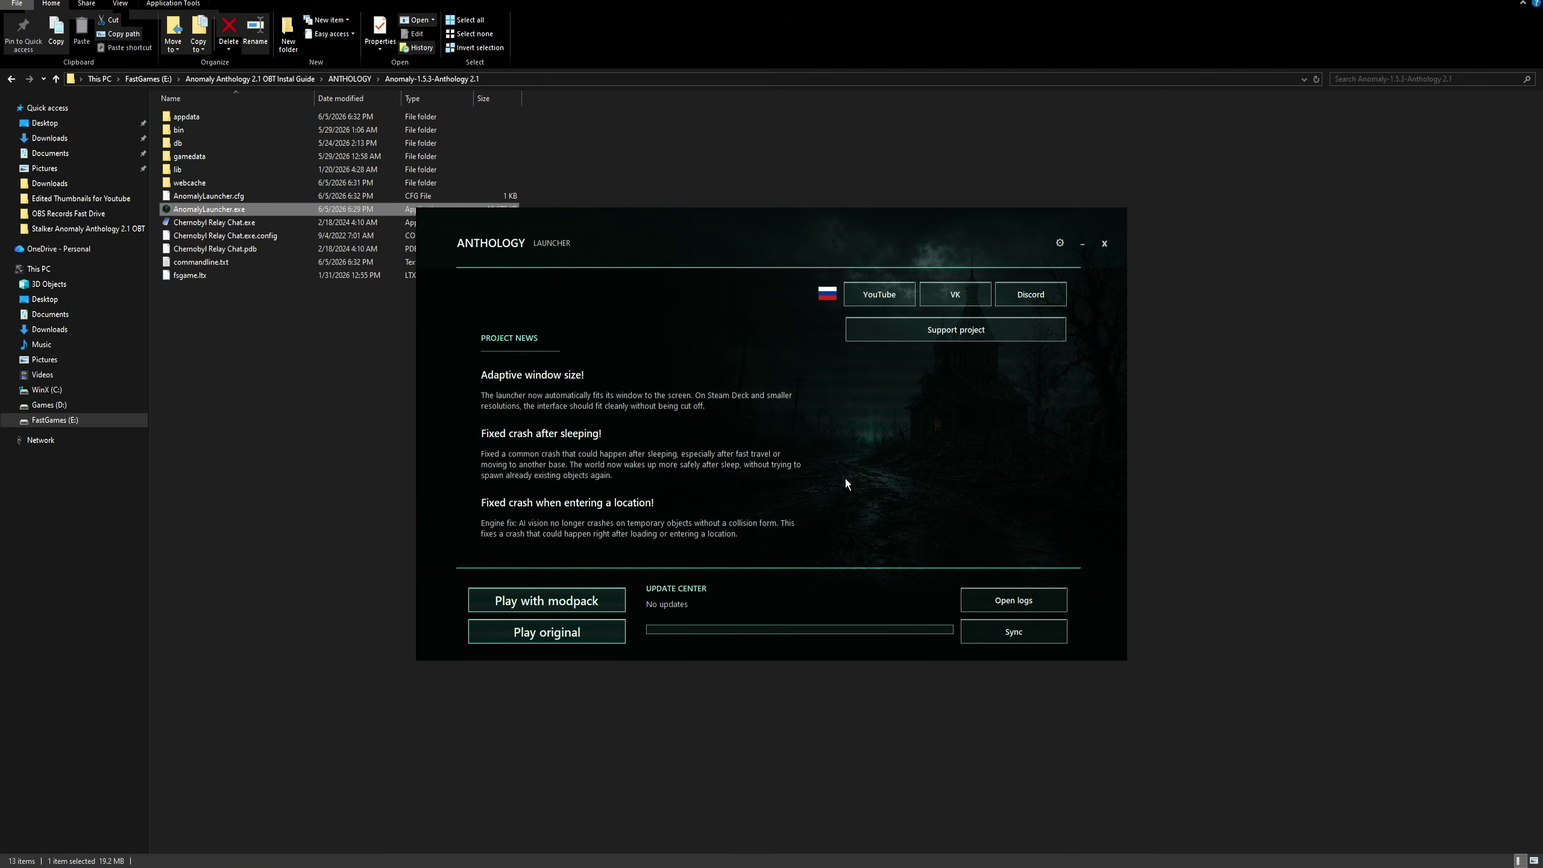
{"action": "left_click", "coordinate": [612, 602]}
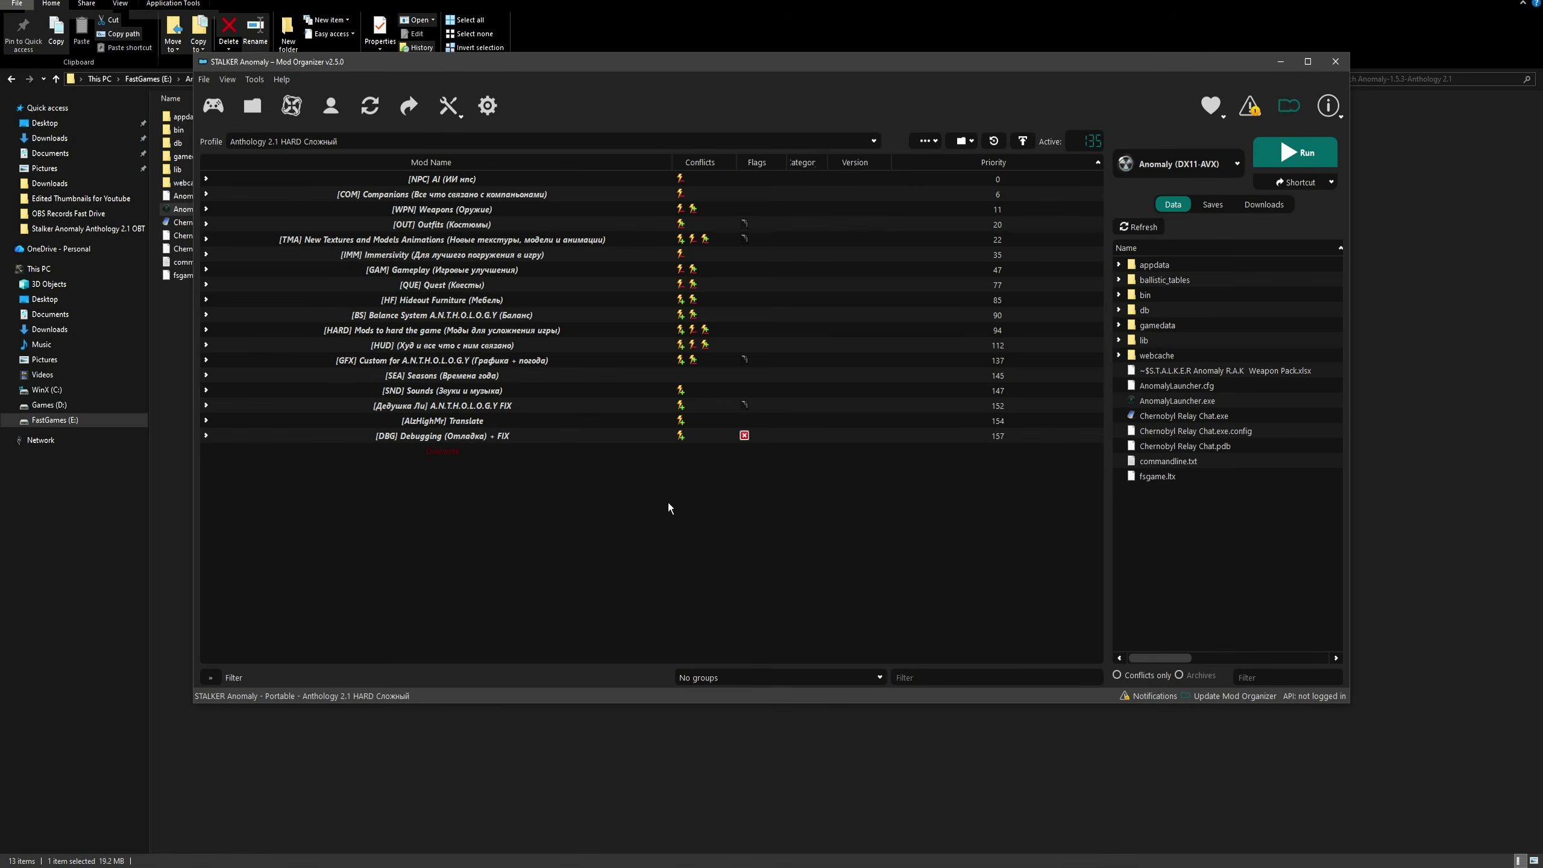
Maximize the Mod Organizer window, switch the profile to Anthology 2.1 Standart Стандарт, and expand the [AlzHighMr] Translate group
{"action": "left_click", "coordinate": [1307, 62]}
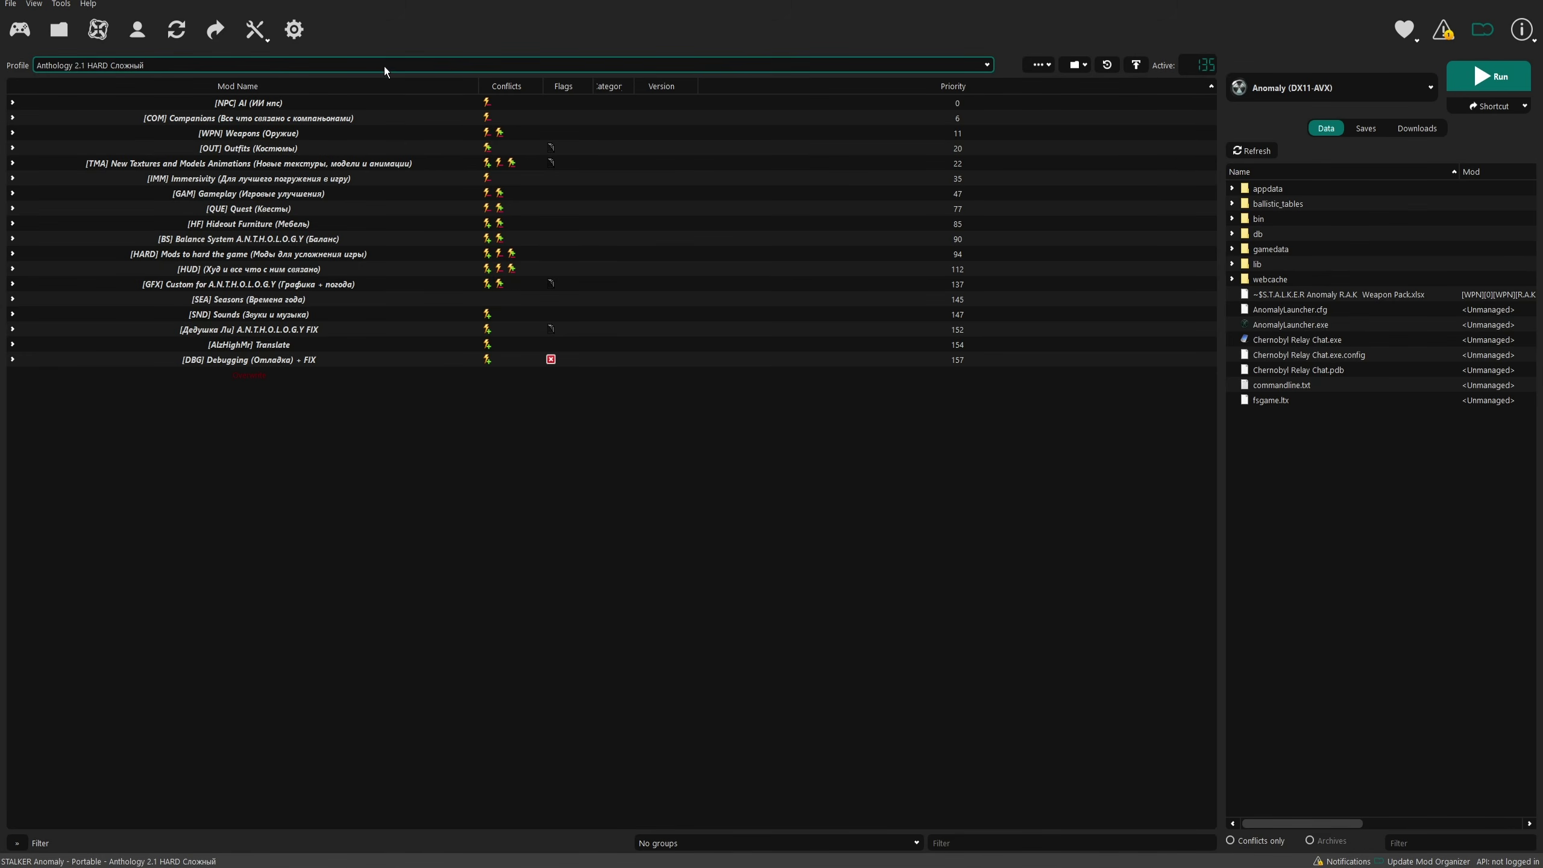
{"action": "left_click", "coordinate": [846, 65]}
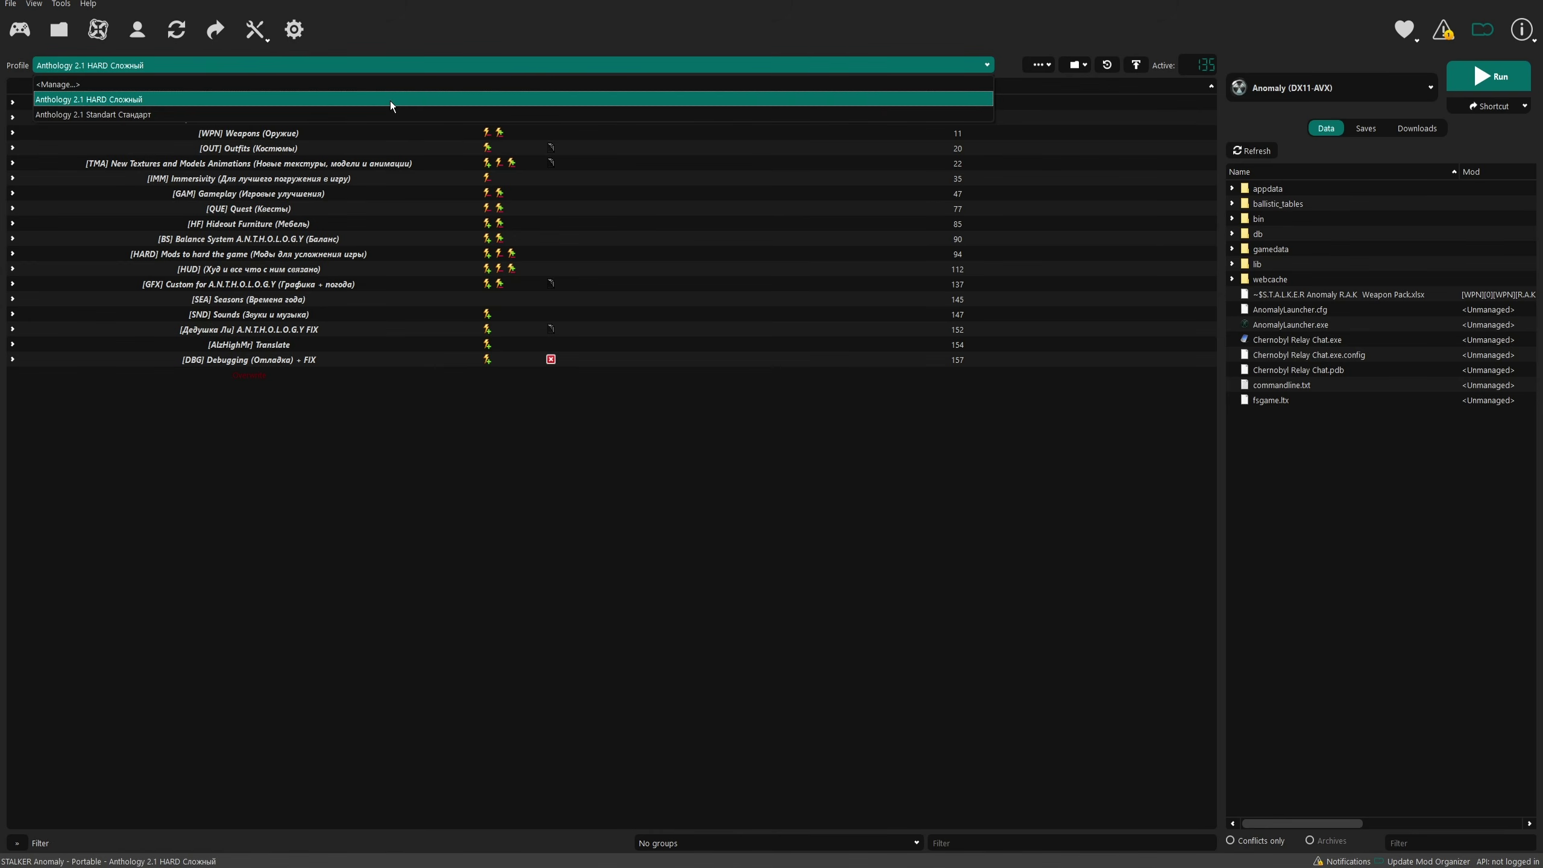
{"action": "left_click", "coordinate": [321, 115]}
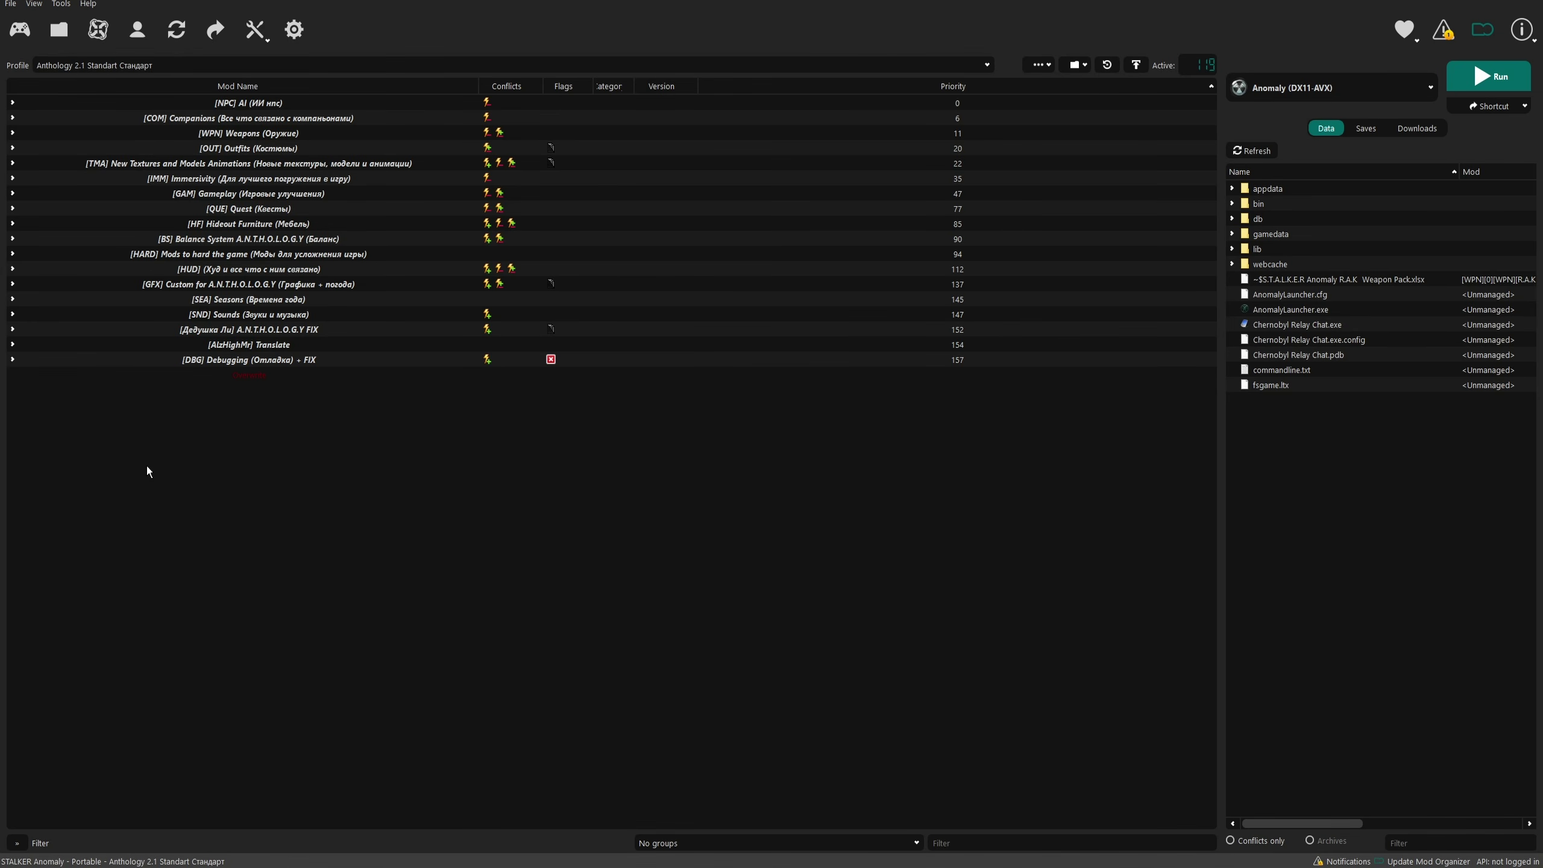
{"action": "left_click", "coordinate": [13, 345]}
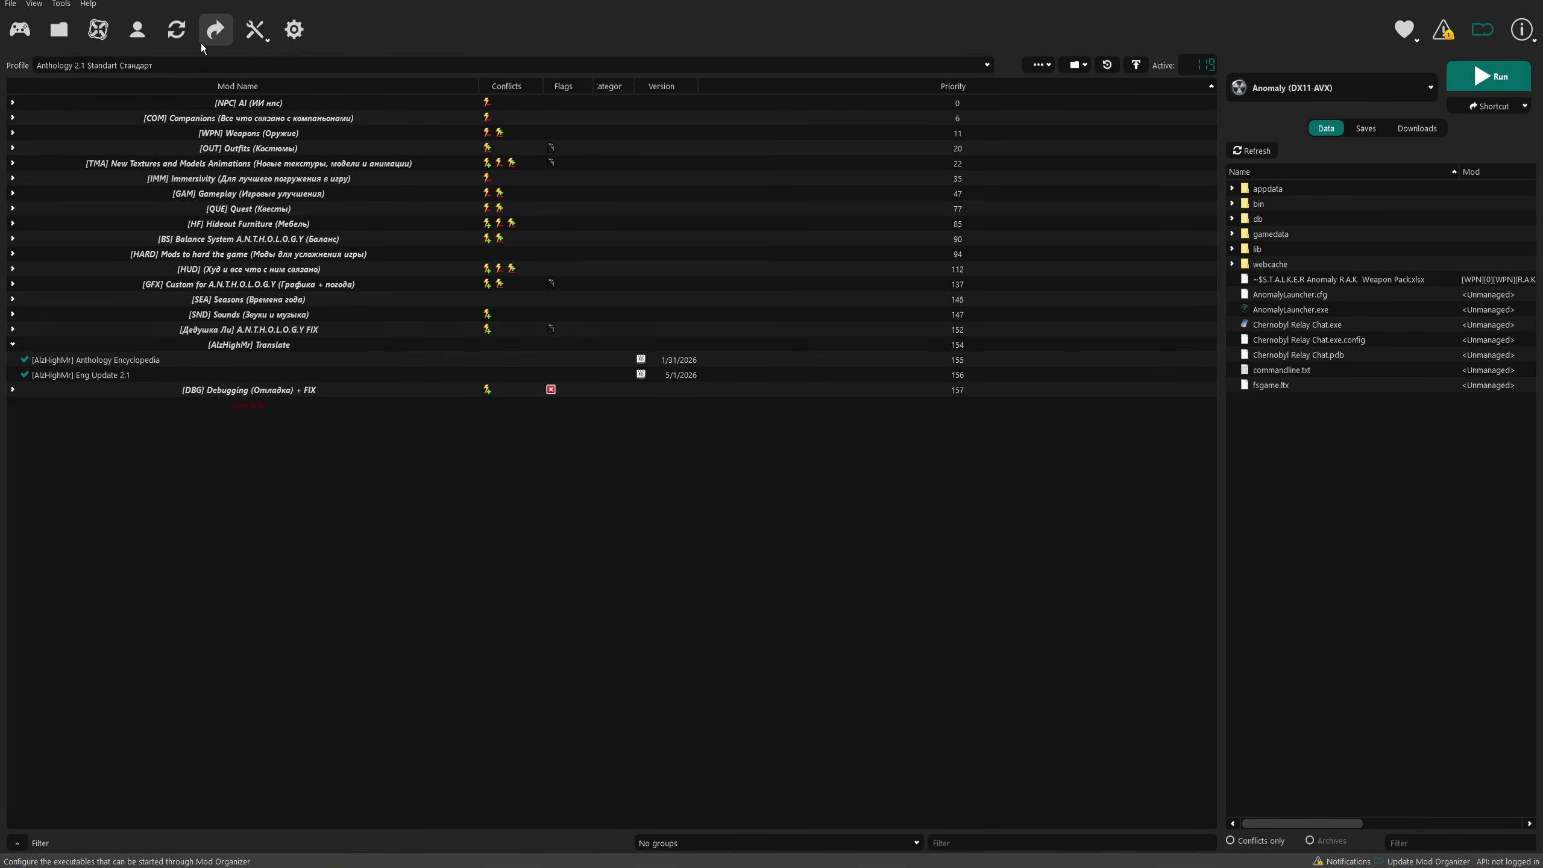
Select the Anthology 2.1 HARD Сложный profile and run the game with Anomaly (DX11-AVX)
{"action": "left_click", "coordinate": [193, 68]}
{"action": "left_click", "coordinate": [160, 99]}
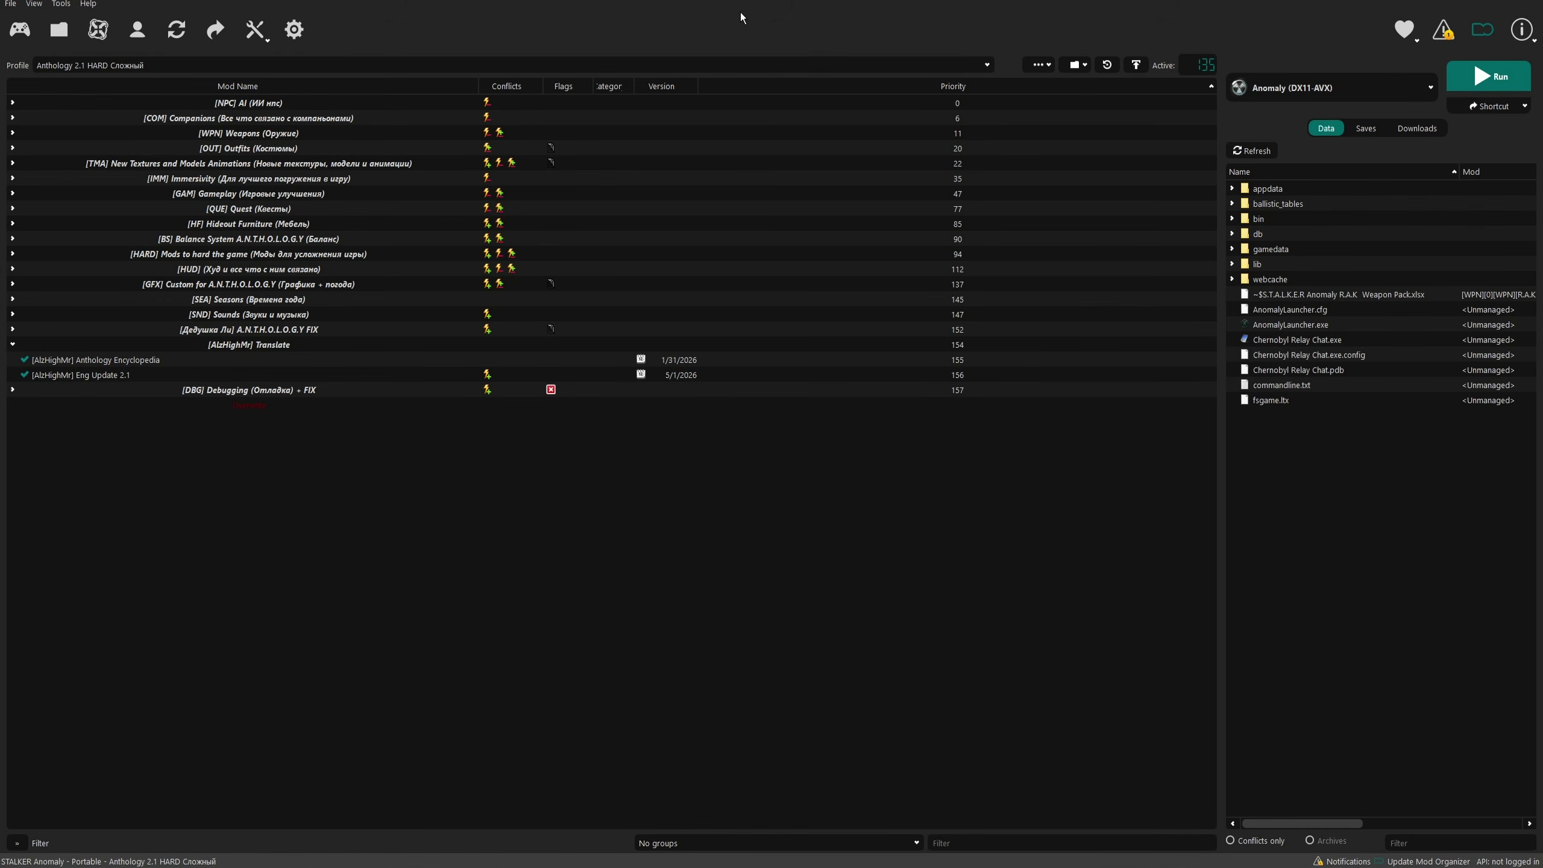
{"action": "left_click", "coordinate": [1470, 71]}
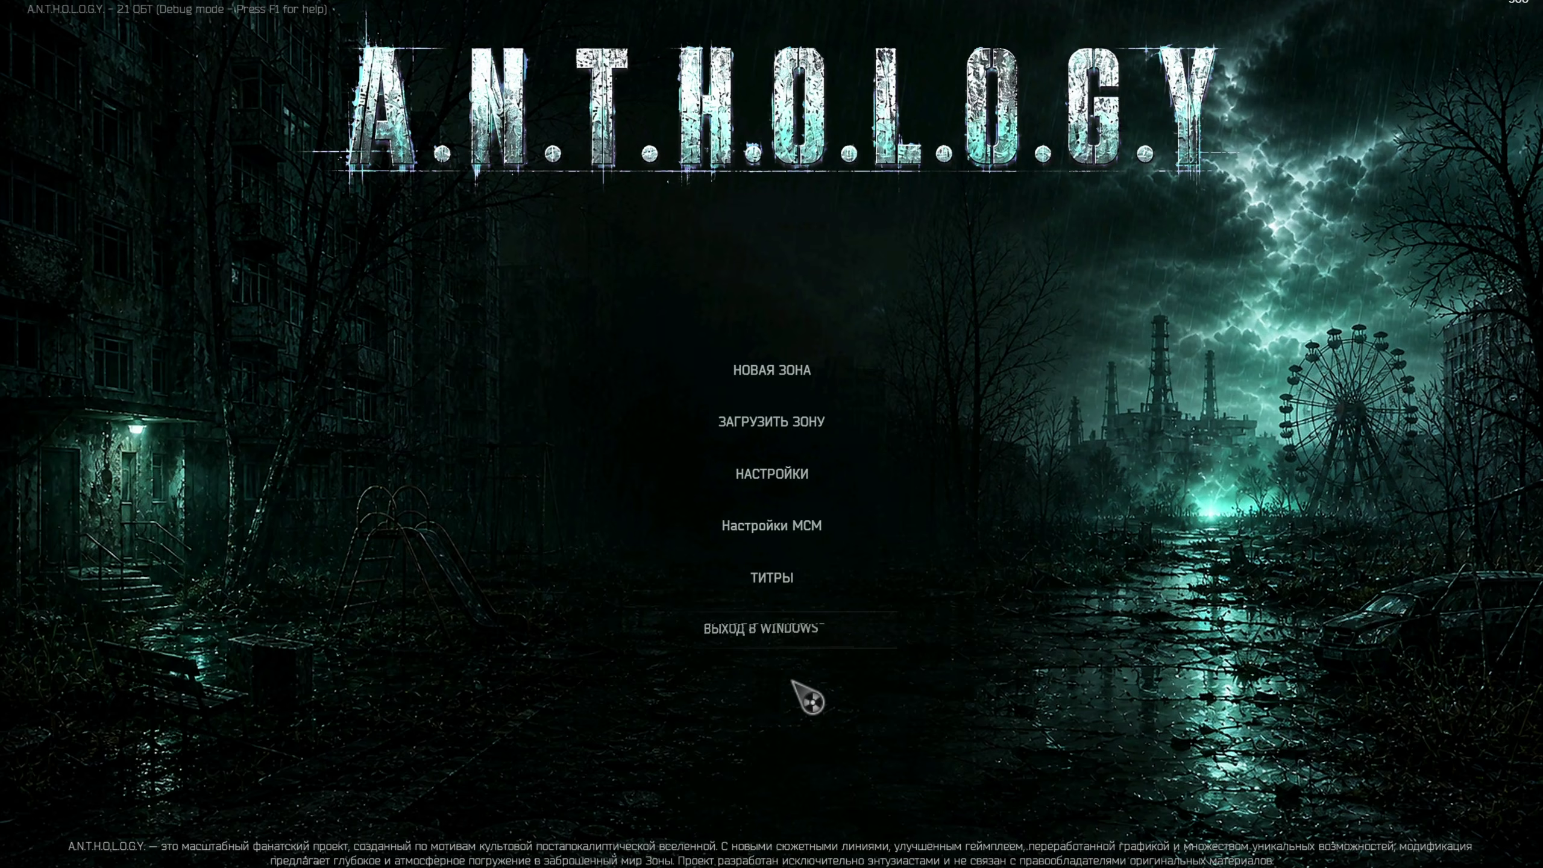
Set the modpack version's game language to eng in the Другое settings and apply the change
{"action": "left_click", "coordinate": [798, 477]}
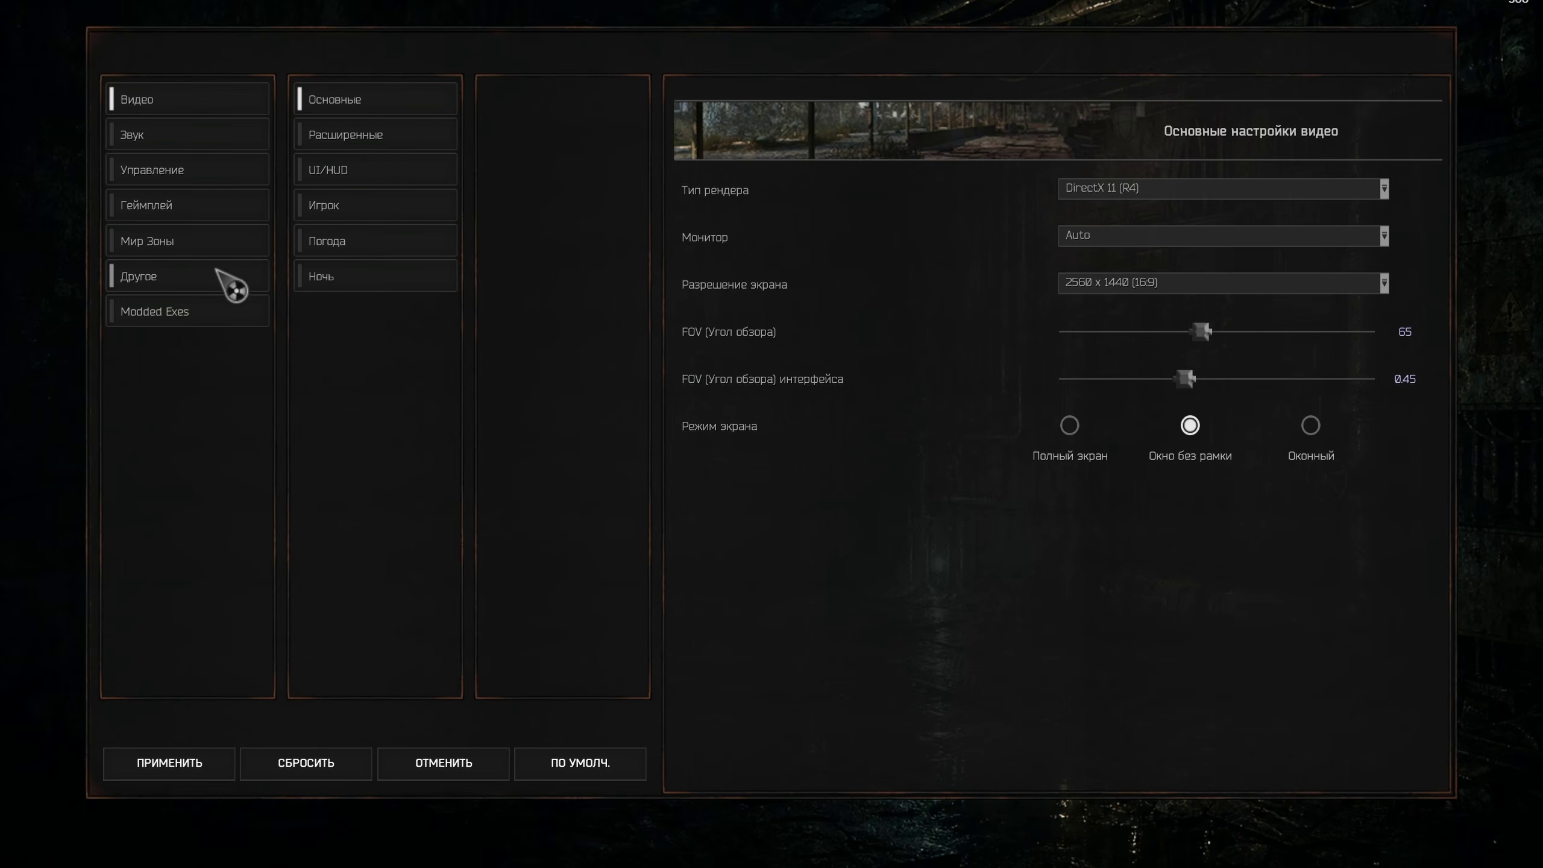
{"action": "left_click", "coordinate": [195, 275]}
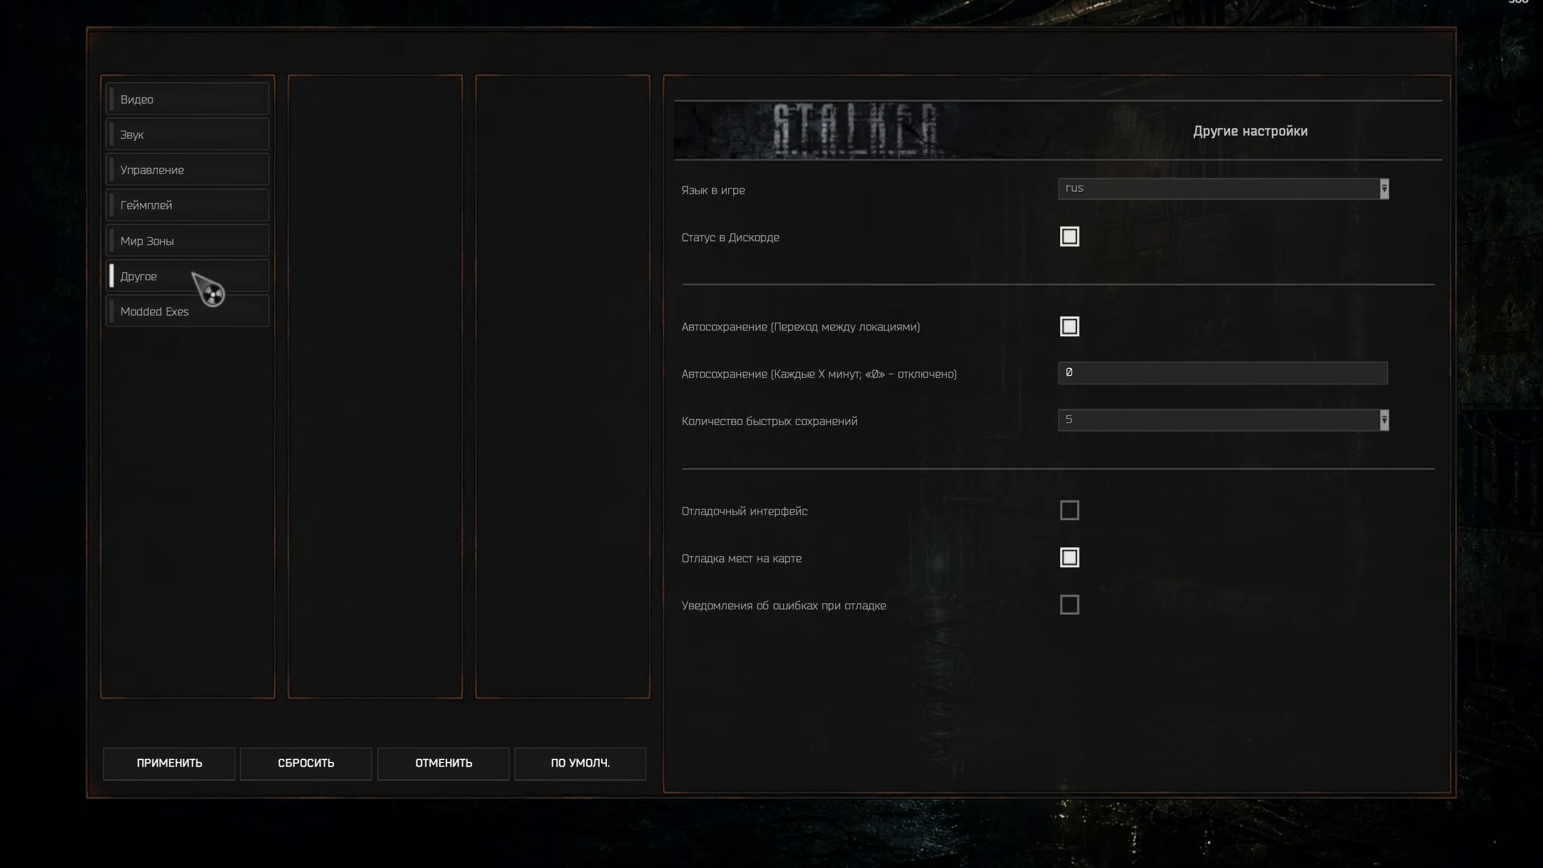
{"action": "left_click", "coordinate": [1113, 194]}
{"action": "left_click", "coordinate": [1117, 209]}
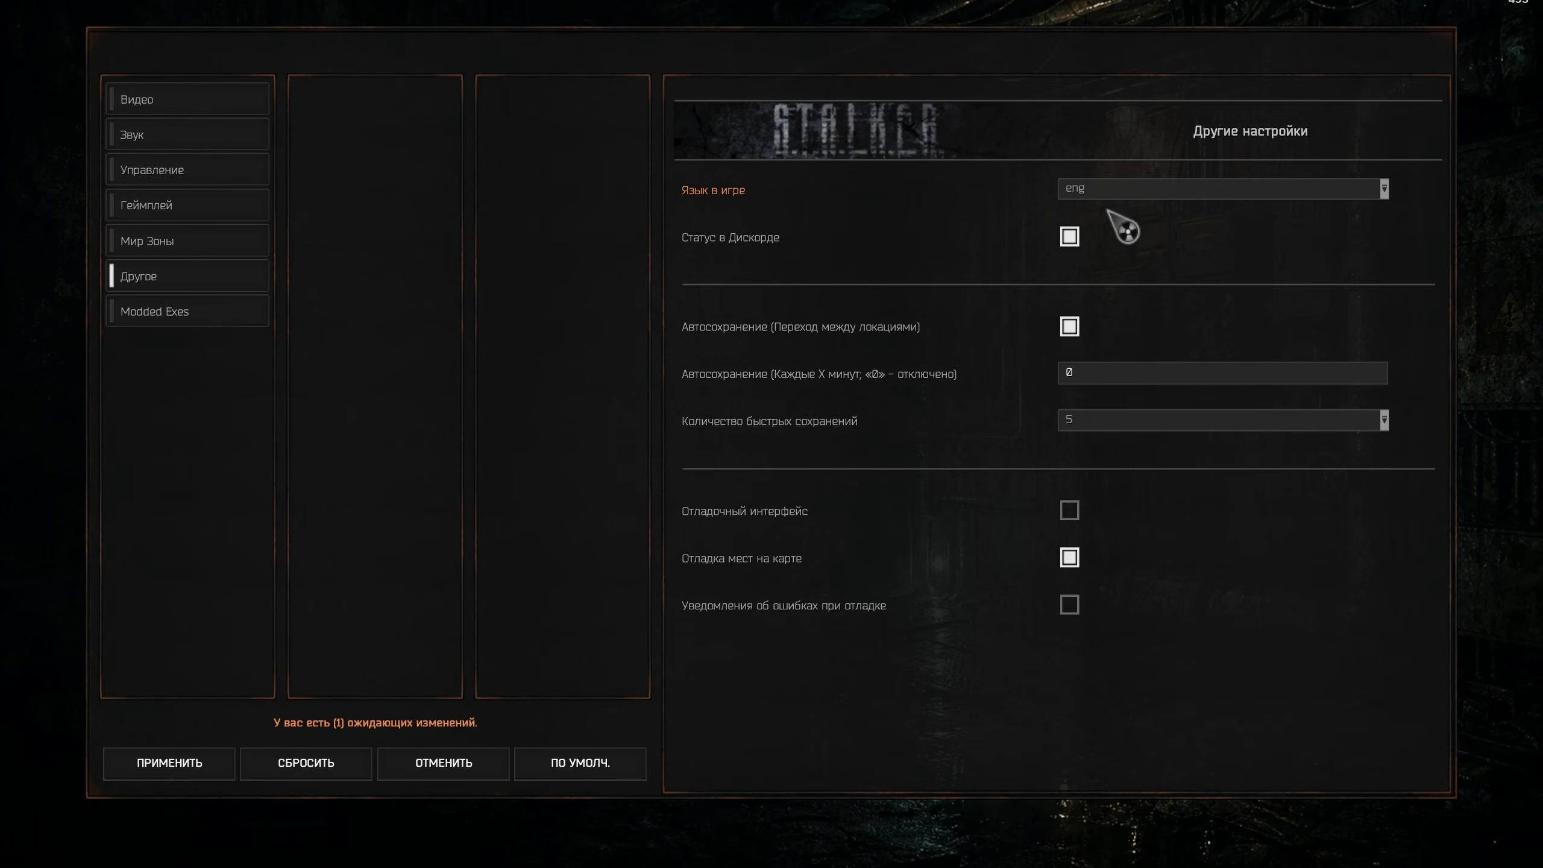
{"action": "left_click", "coordinate": [161, 775]}
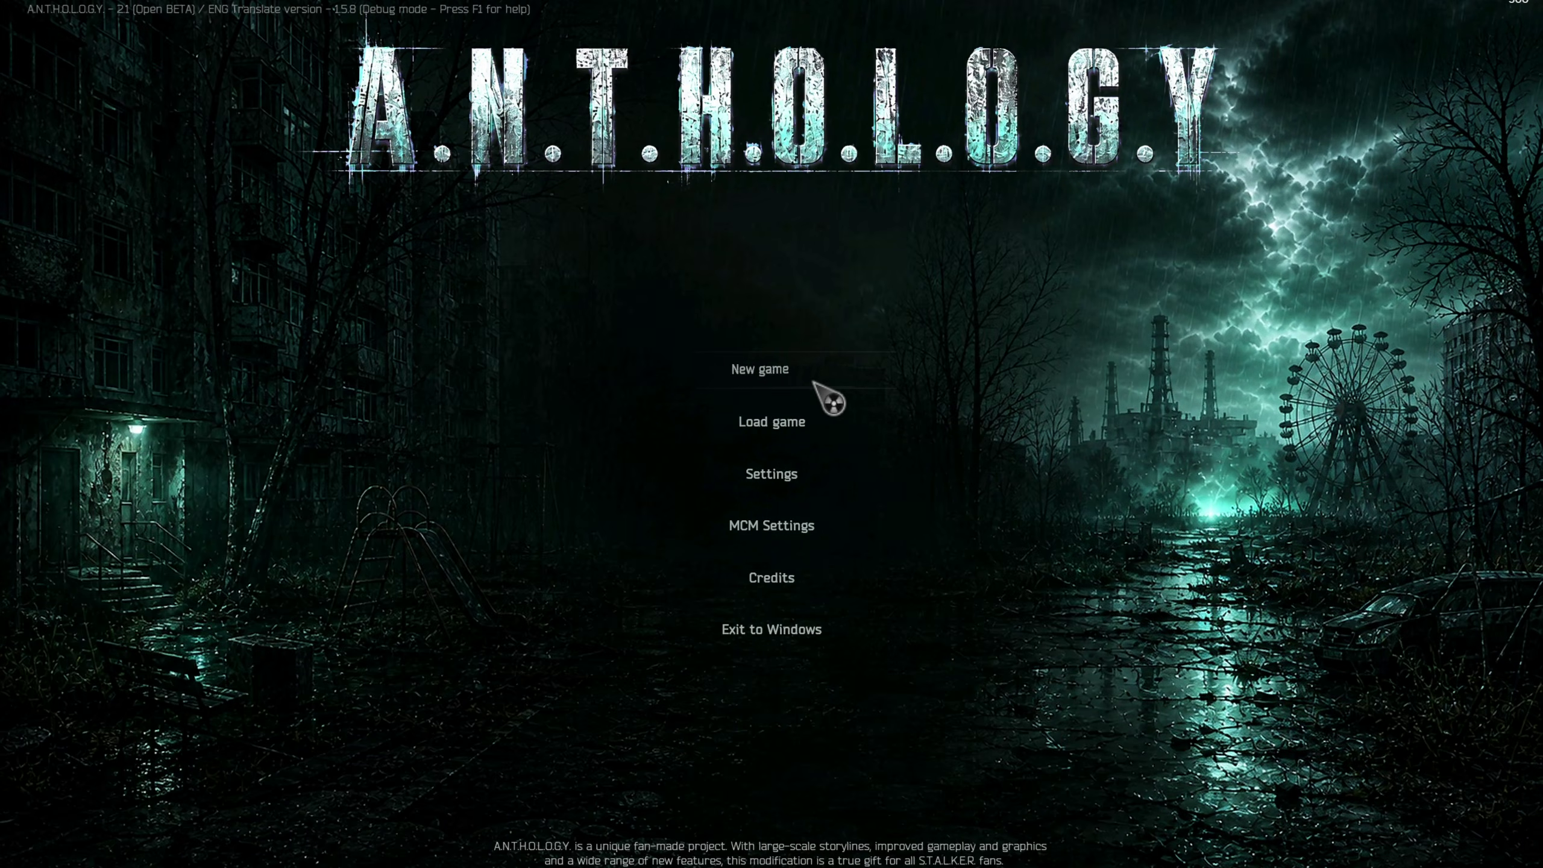
Open the MCM settings and examine the options for Body Health System, Bullet Shell Sounds, and Classes and talents
{"action": "left_click", "coordinate": [814, 529]}
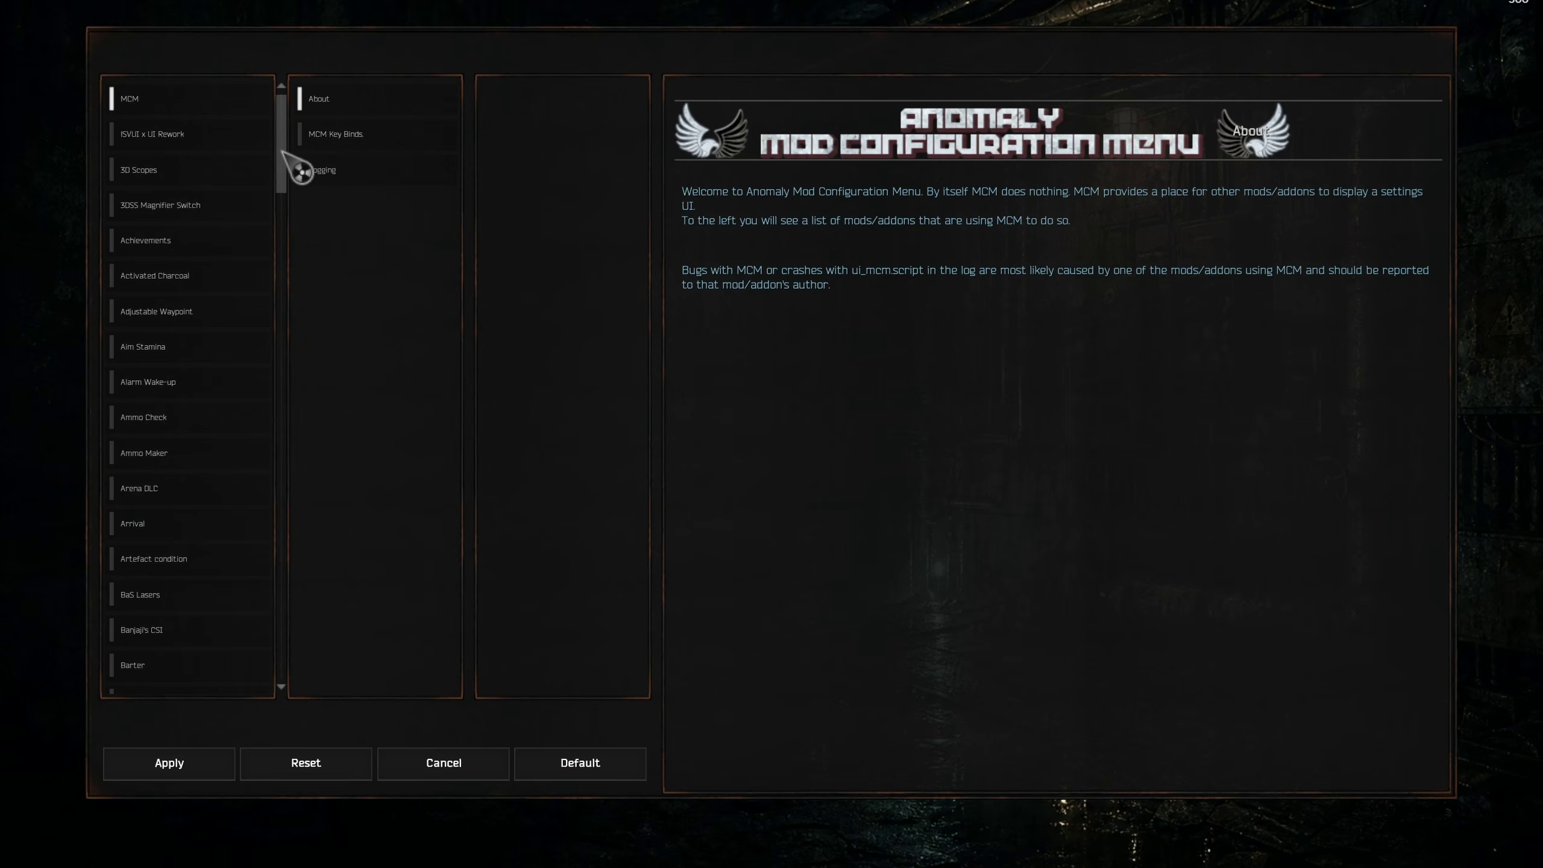
{"action": "scroll", "coordinate": [282, 168], "scroll_direction": "down", "scroll_amount": 3}
{"action": "left_click_drag", "start_coordinate": [281, 168], "coordinate": [278, 240]}
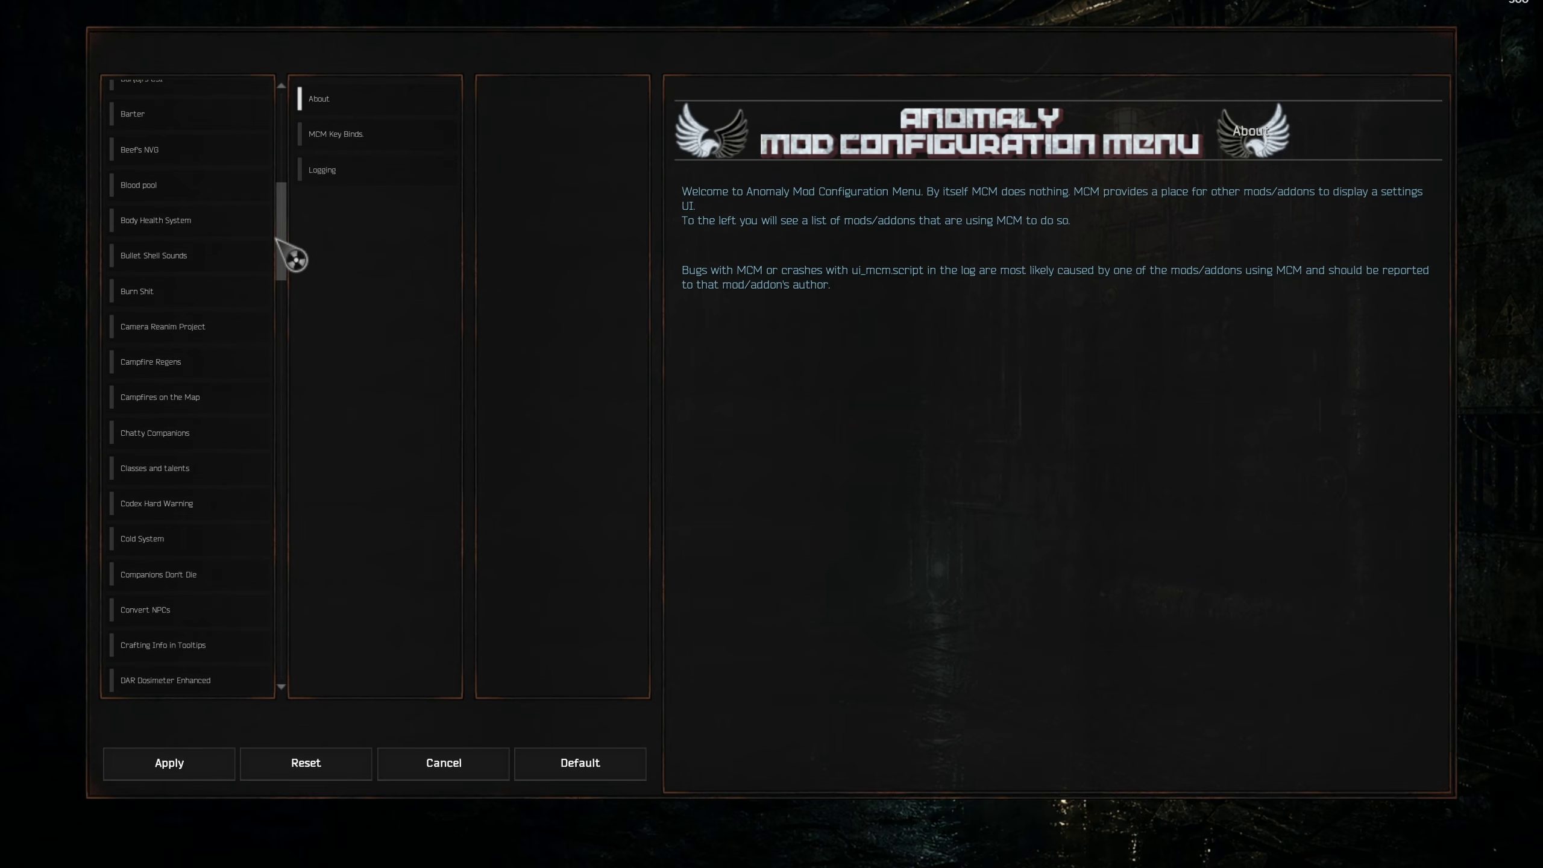
{"action": "left_click", "coordinate": [213, 220]}
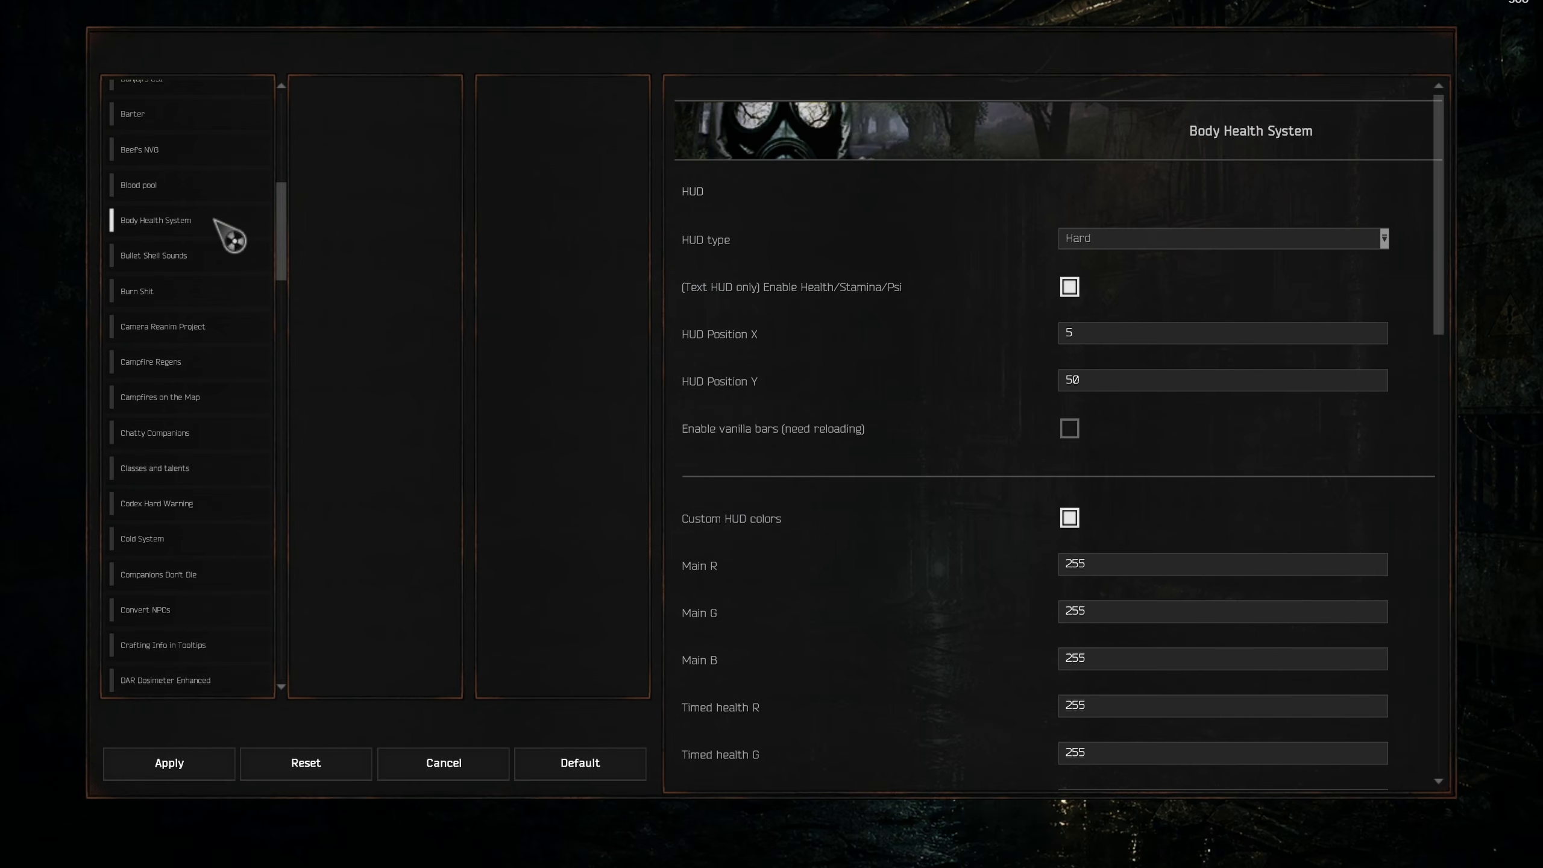
{"action": "left_click", "coordinate": [210, 266]}
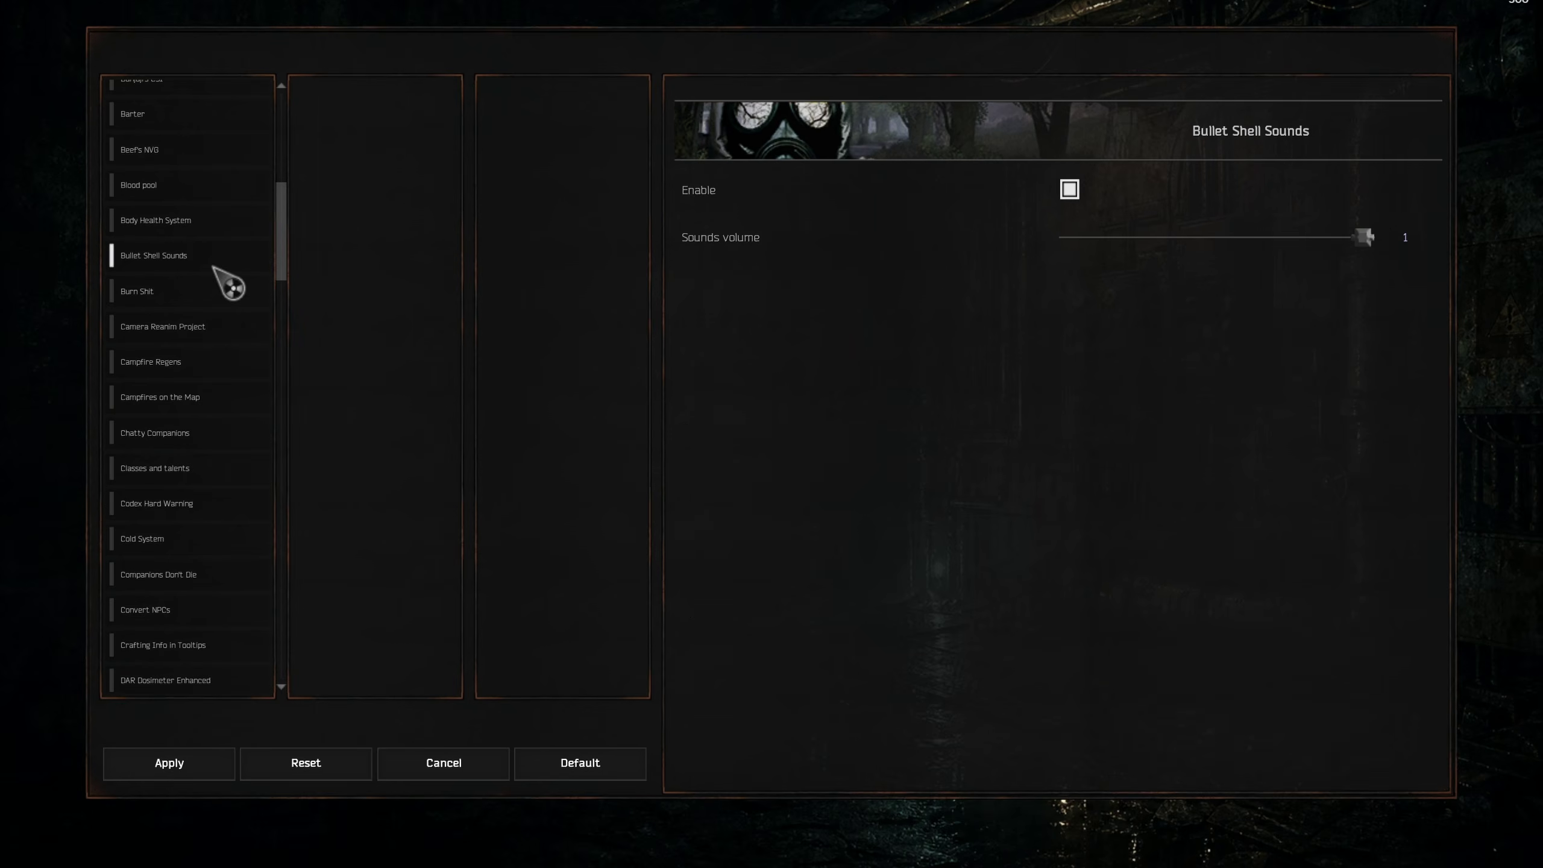
{"action": "left_click", "coordinate": [206, 466]}
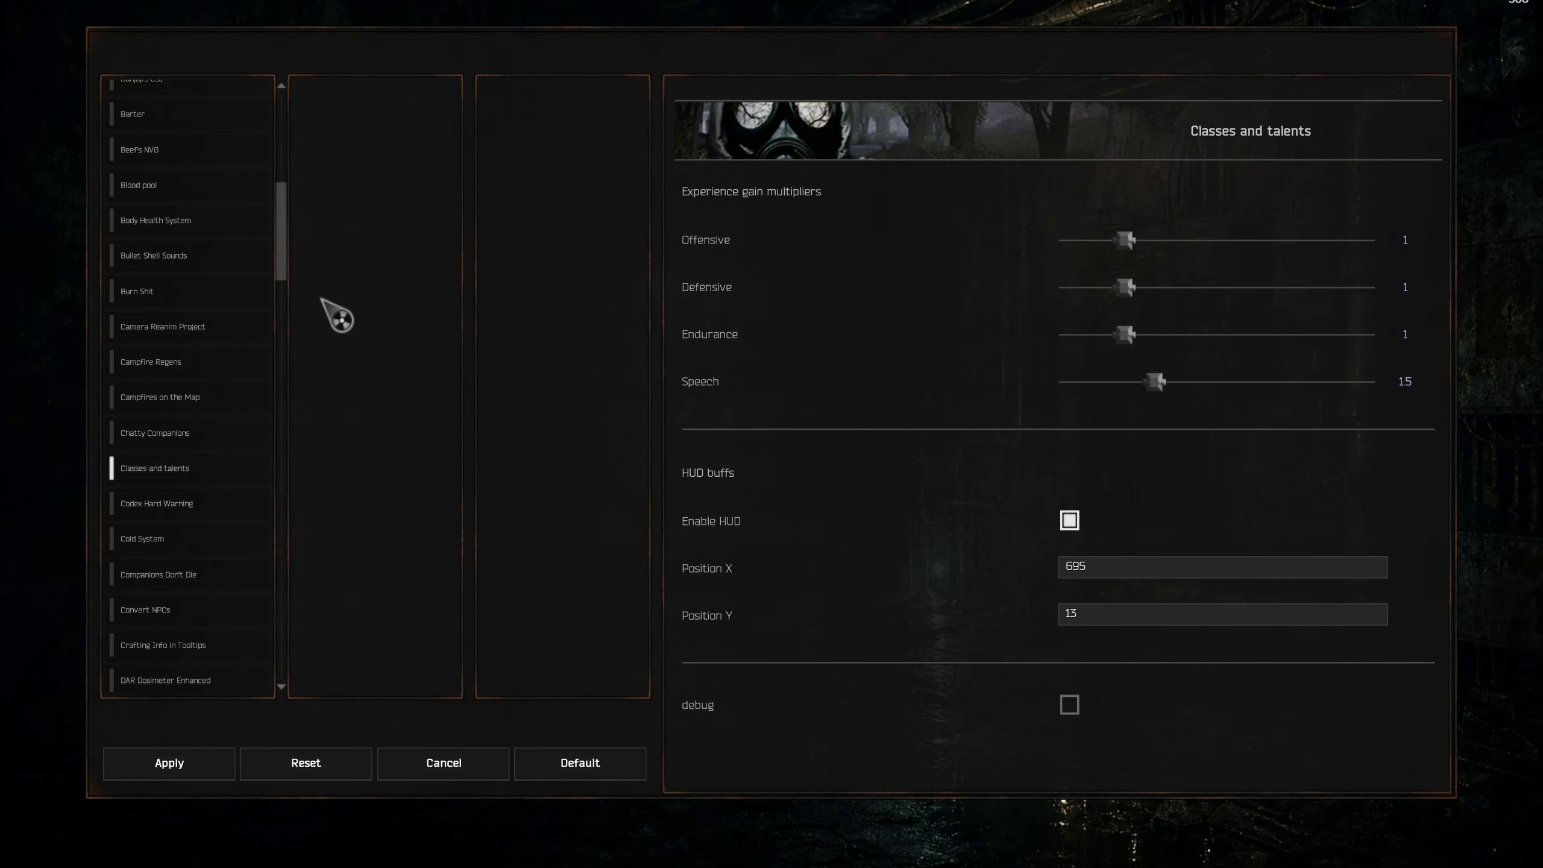
Examine the Dynamic Icon Indicators, Field Mag Loading and Mugging Squads options, look through further mods in the list, and return to the main menu
{"action": "scroll", "coordinate": [281, 283], "scroll_direction": "down", "scroll_amount": 1}
{"action": "left_click_drag", "start_coordinate": [281, 283], "coordinate": [289, 381]}
{"action": "left_click", "coordinate": [219, 380]}
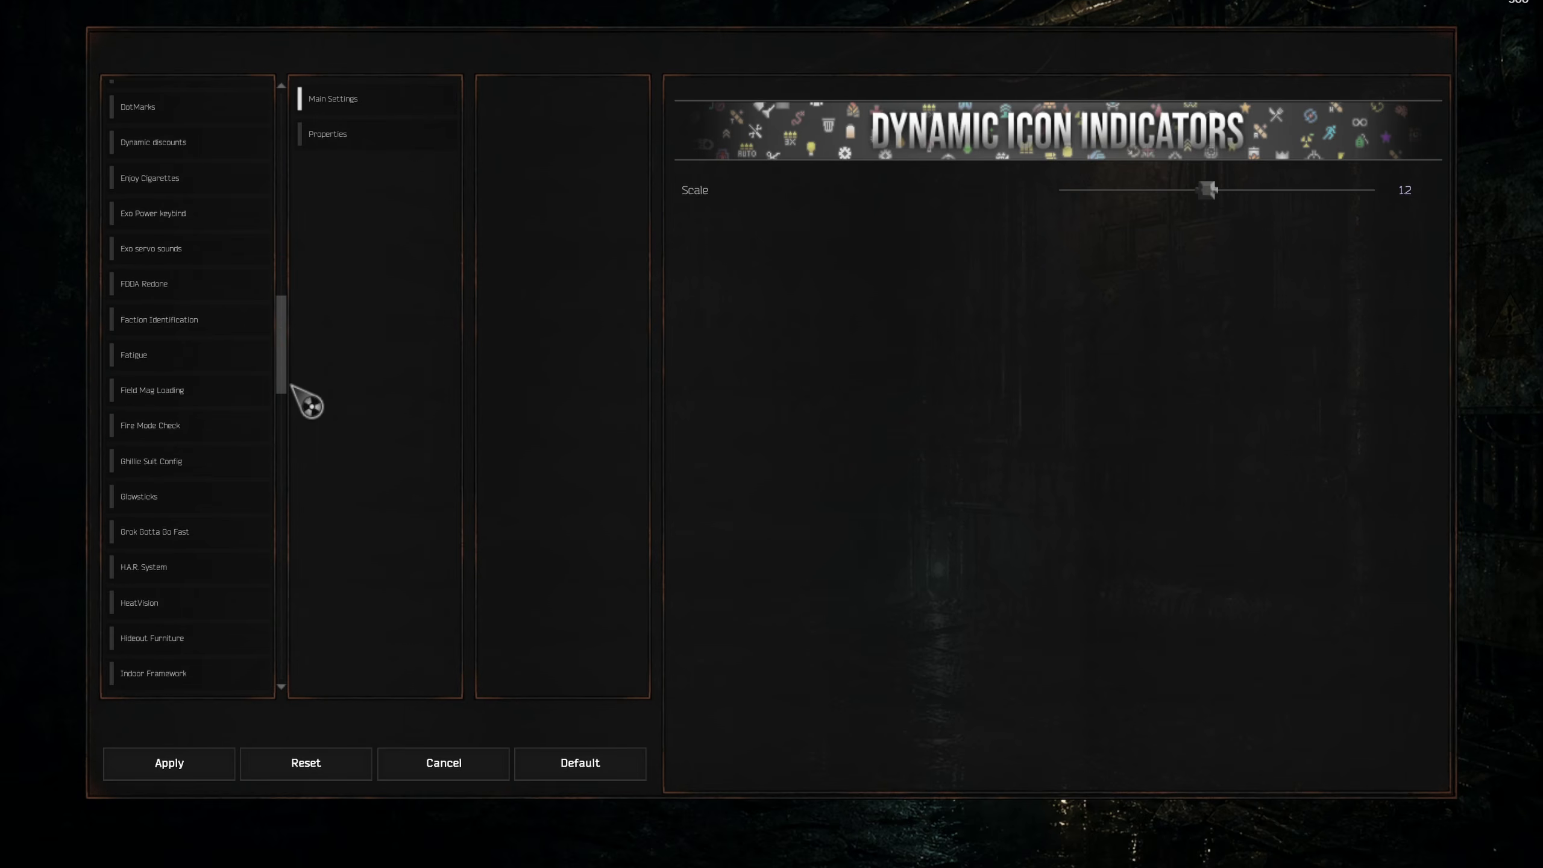
{"action": "left_click", "coordinate": [230, 391]}
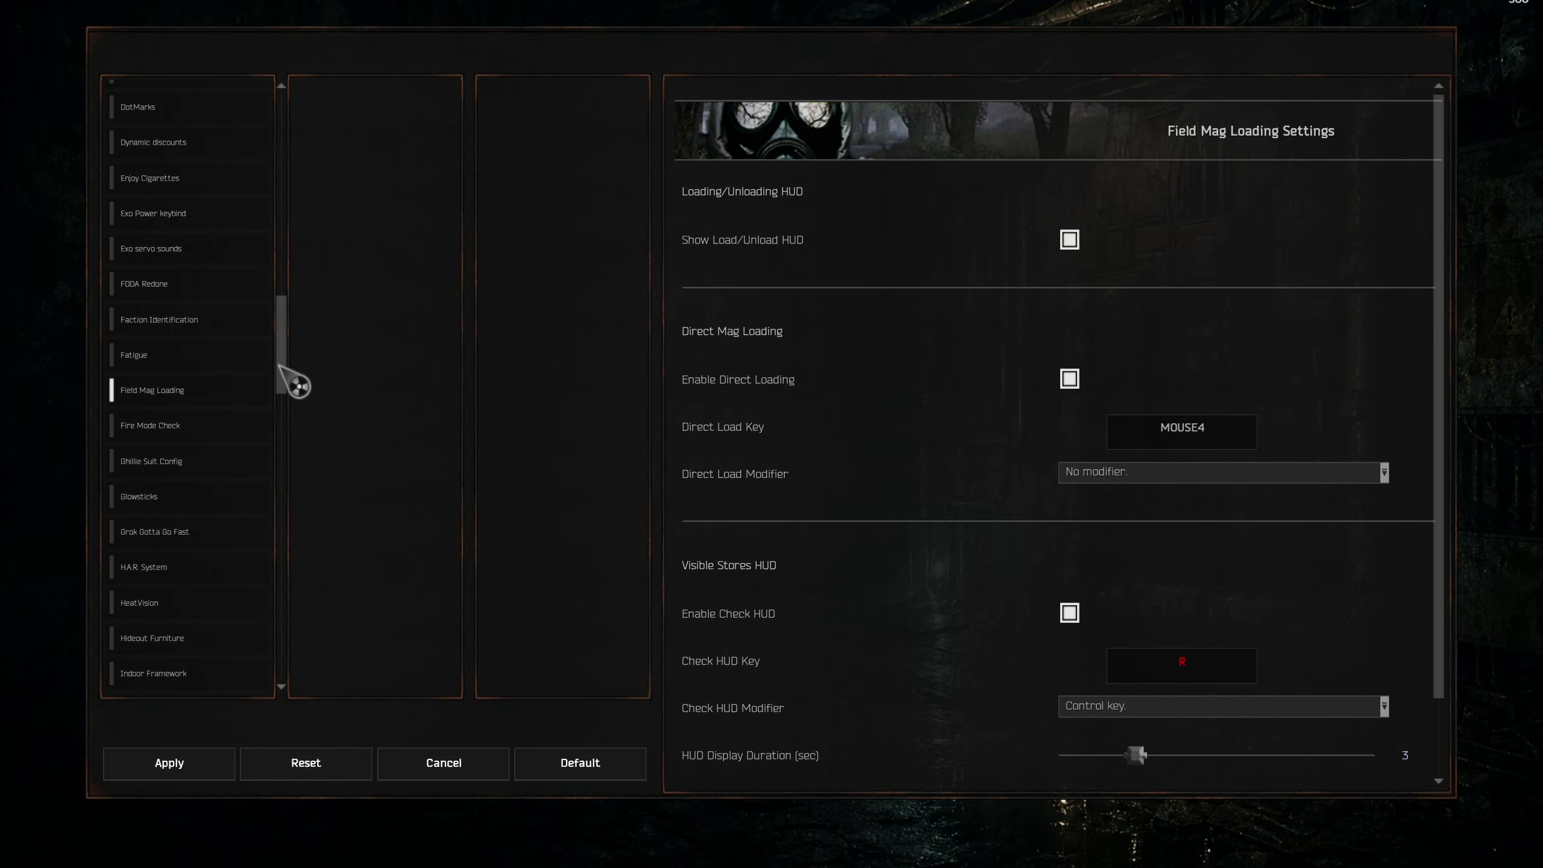
{"action": "left_click_drag", "start_coordinate": [279, 367], "coordinate": [281, 410]}
{"action": "left_click_drag", "start_coordinate": [280, 411], "coordinate": [283, 466]}
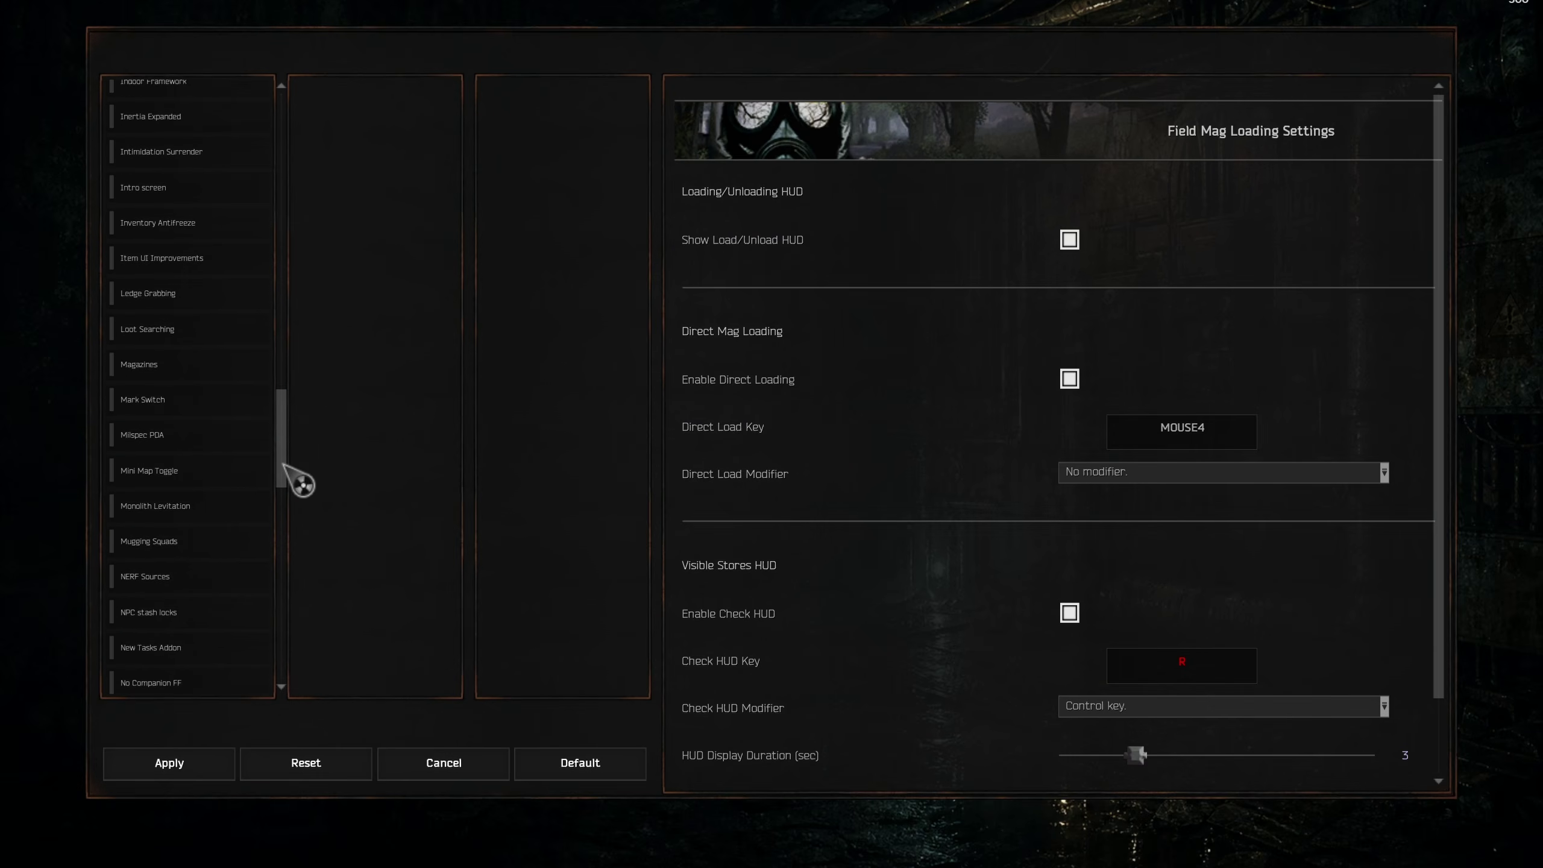
{"action": "scroll", "coordinate": [284, 455], "scroll_direction": "down", "scroll_amount": 1}
{"action": "scroll", "coordinate": [284, 455], "scroll_direction": "down", "scroll_amount": 1}
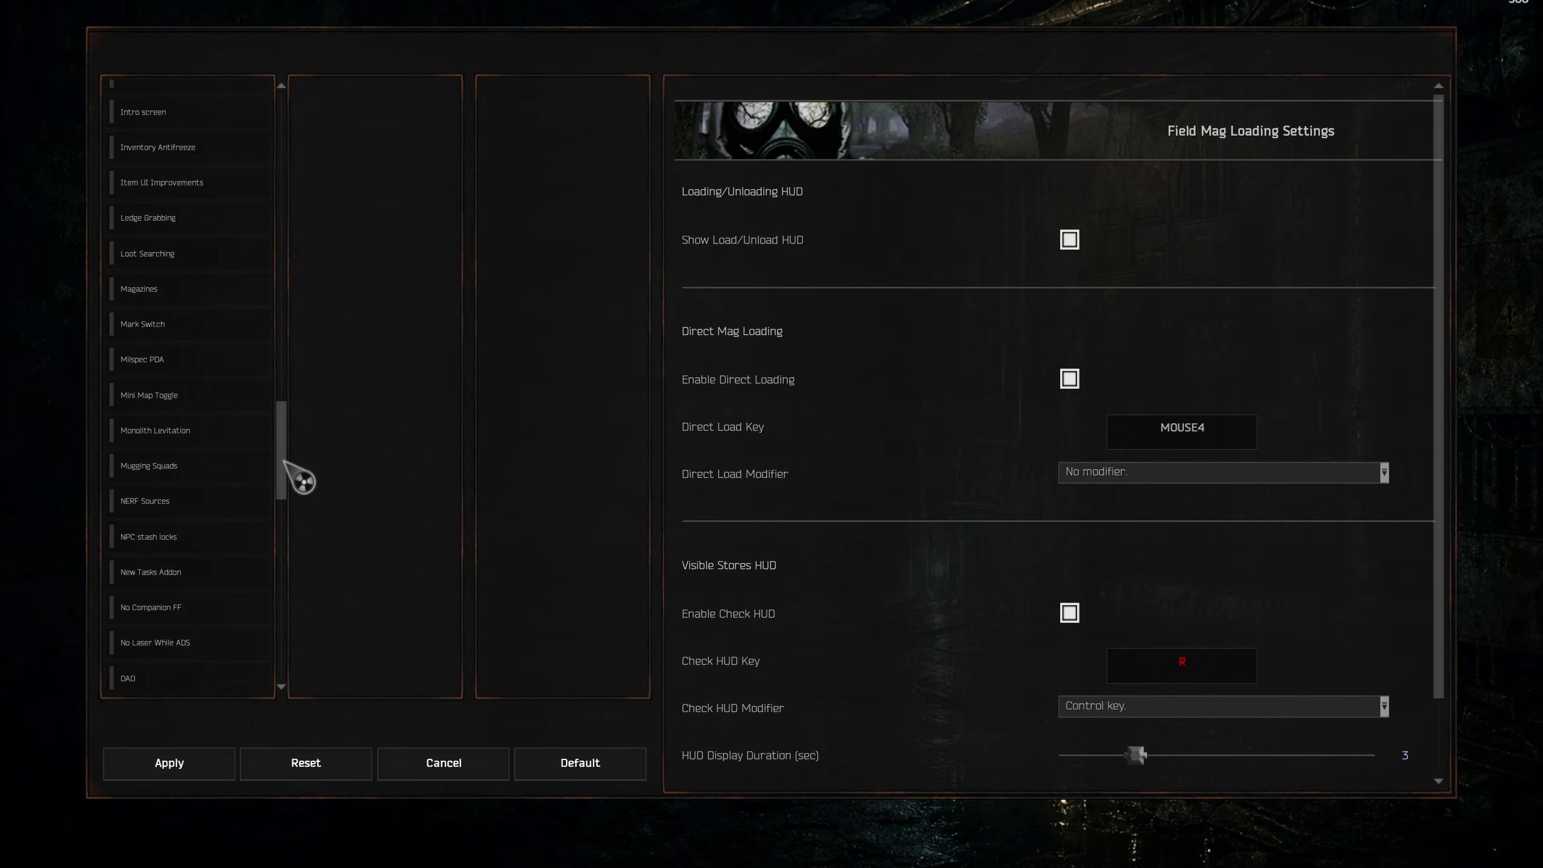
{"action": "left_click", "coordinate": [198, 461]}
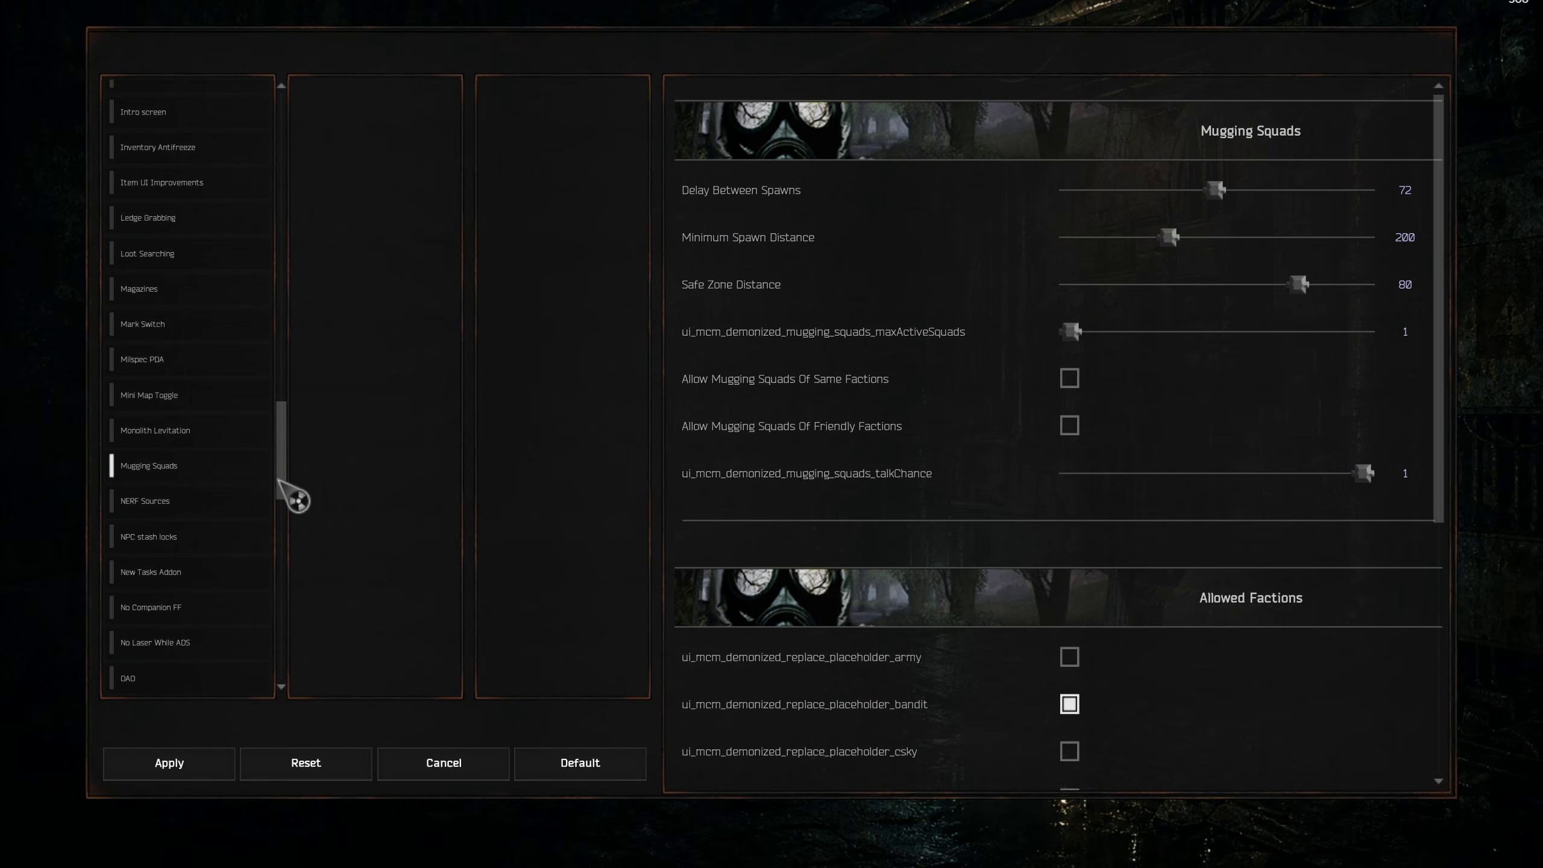
{"action": "scroll", "coordinate": [293, 510], "scroll_direction": "down", "scroll_amount": 11}
{"action": "scroll", "coordinate": [292, 537], "scroll_direction": "down", "scroll_amount": 9}
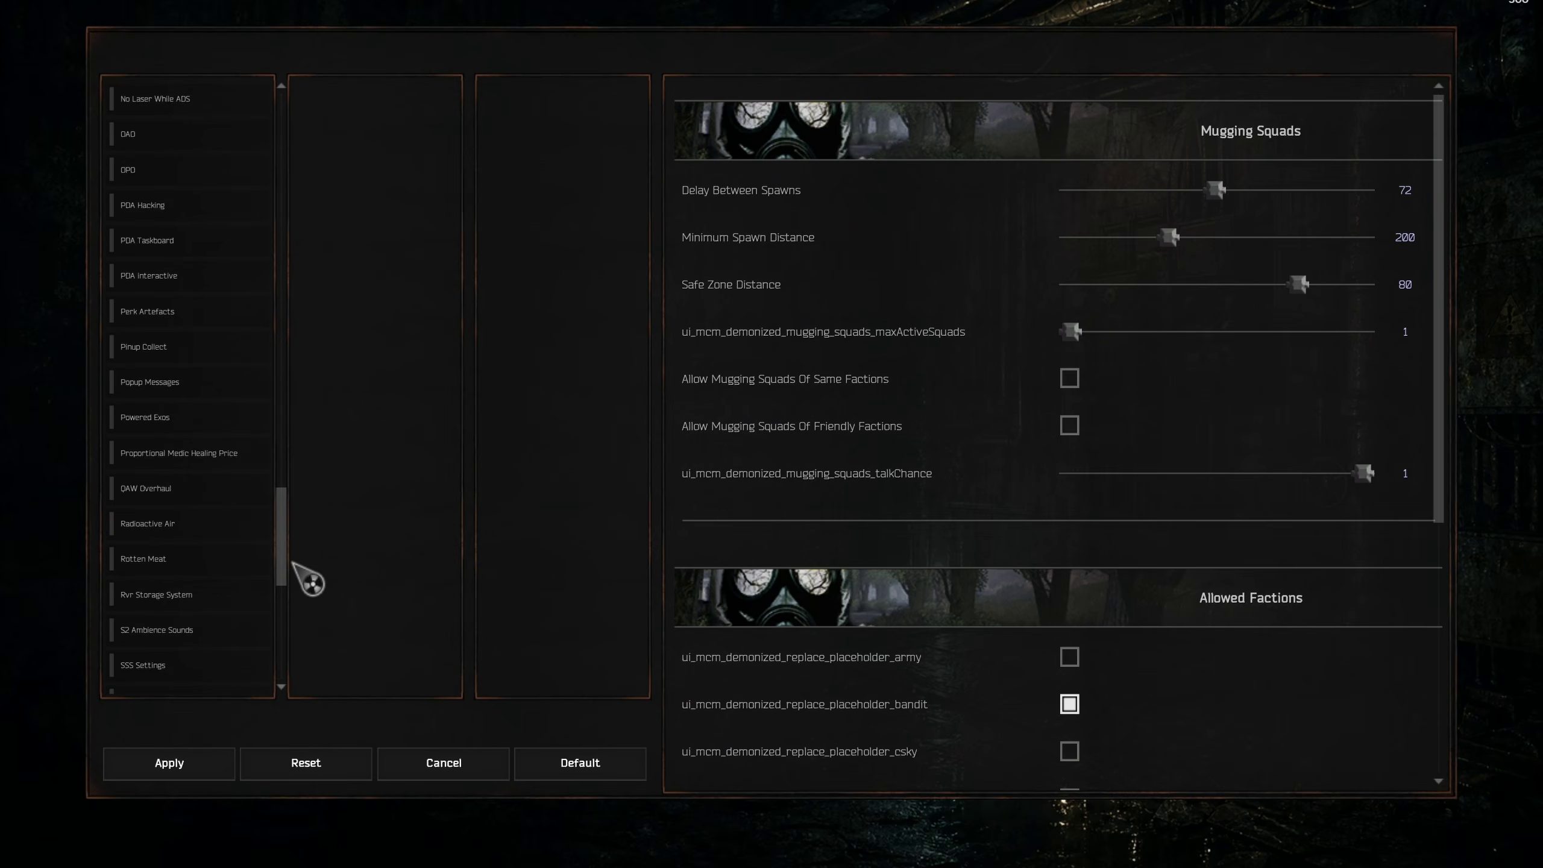
{"action": "key", "text": "Escape"}
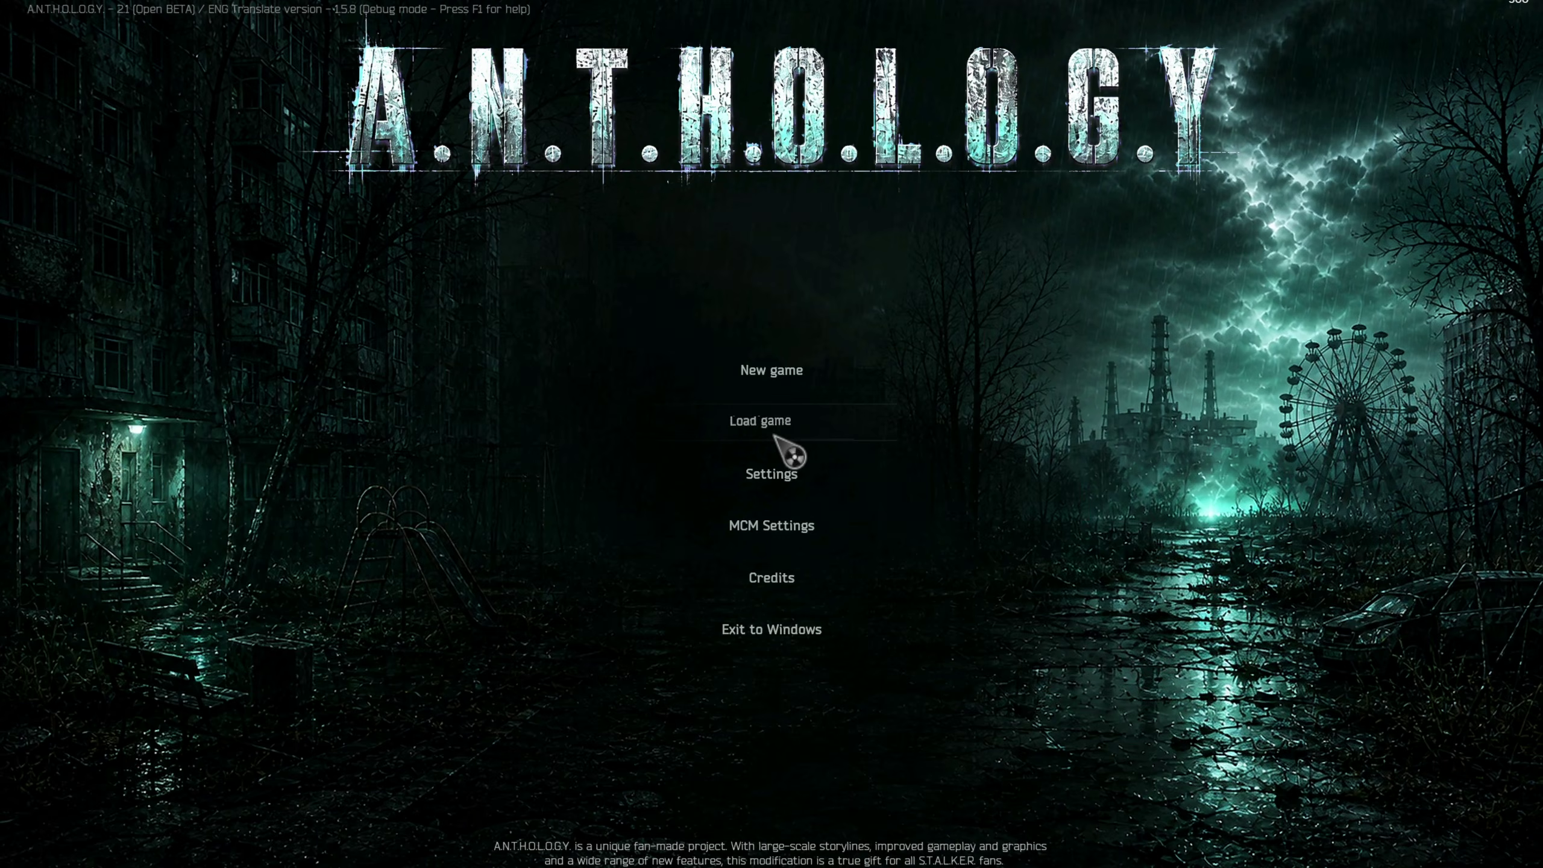